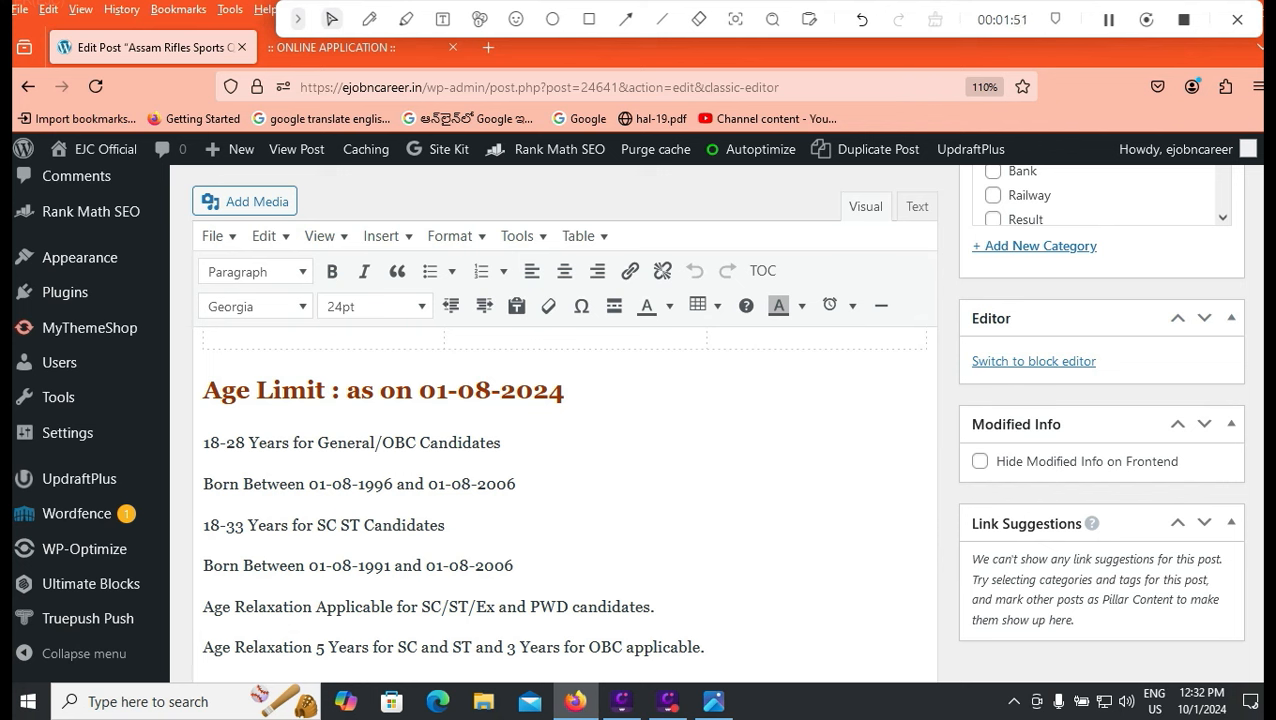
Review the eligibility notice and highlight the birth-date range 01-08-1996 to 01-08-2006.
{"action": "left_click_drag", "start_coordinate": [308, 483], "coordinate": [516, 483]}
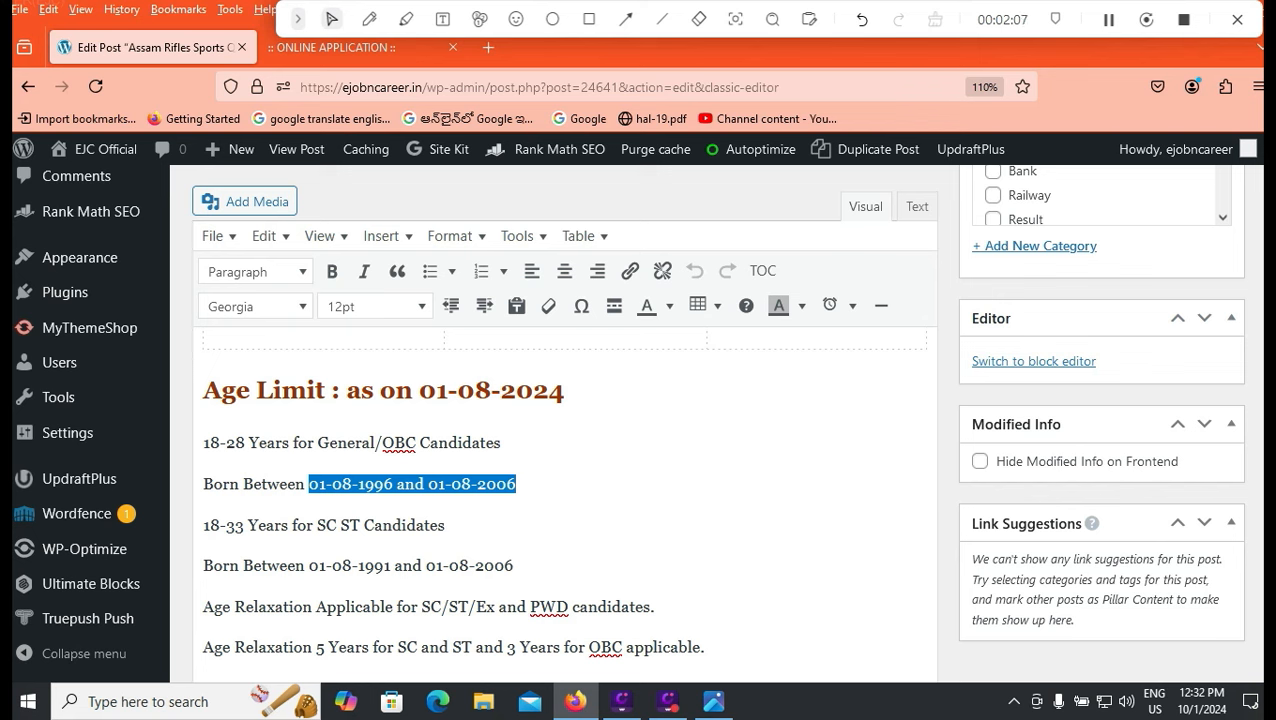
{"action": "scroll", "coordinate": [565, 500], "scroll_direction": "down", "scroll_amount": 3}
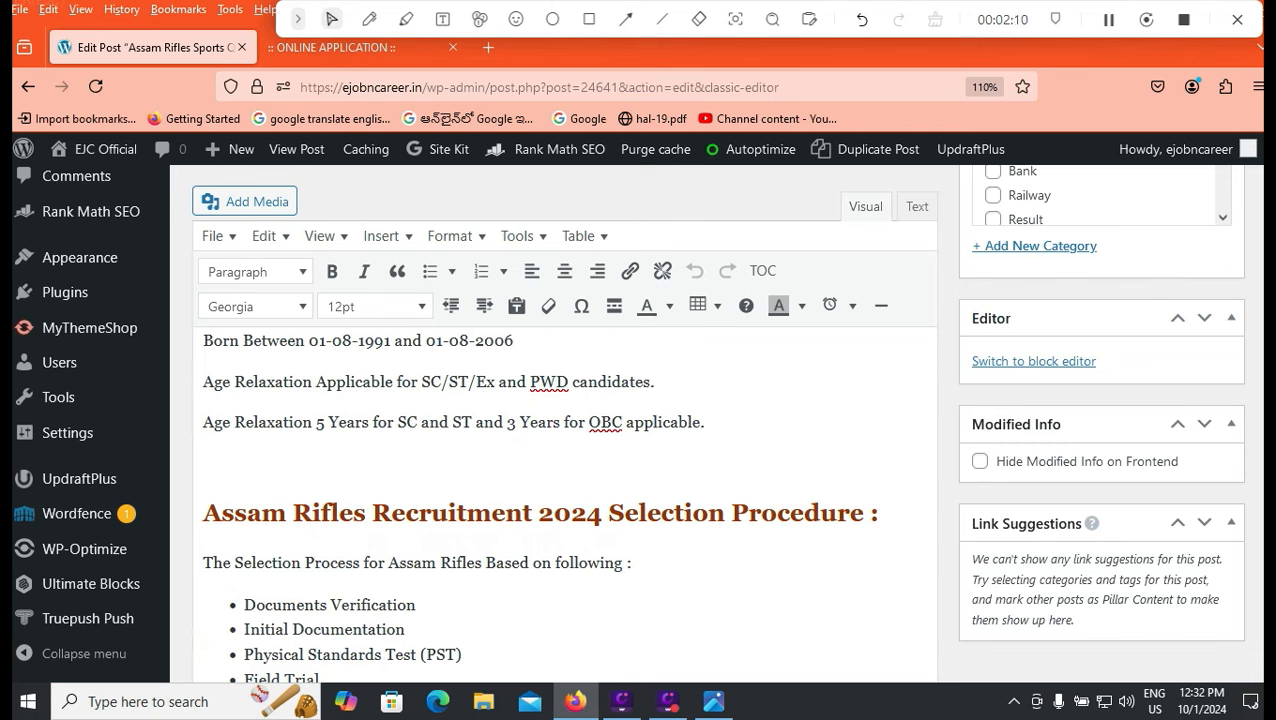
{"action": "scroll", "coordinate": [565, 500], "scroll_direction": "down", "scroll_amount": 3}
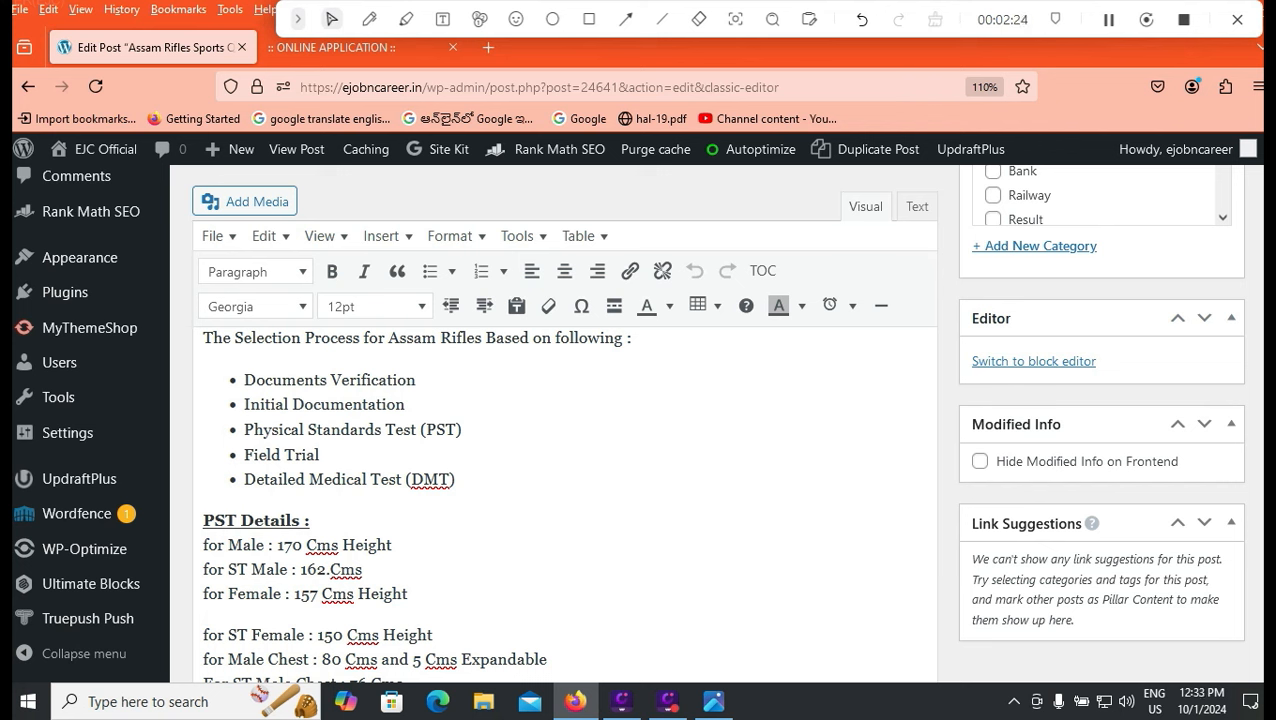
{"action": "scroll", "coordinate": [565, 504], "scroll_direction": "down", "scroll_amount": 2}
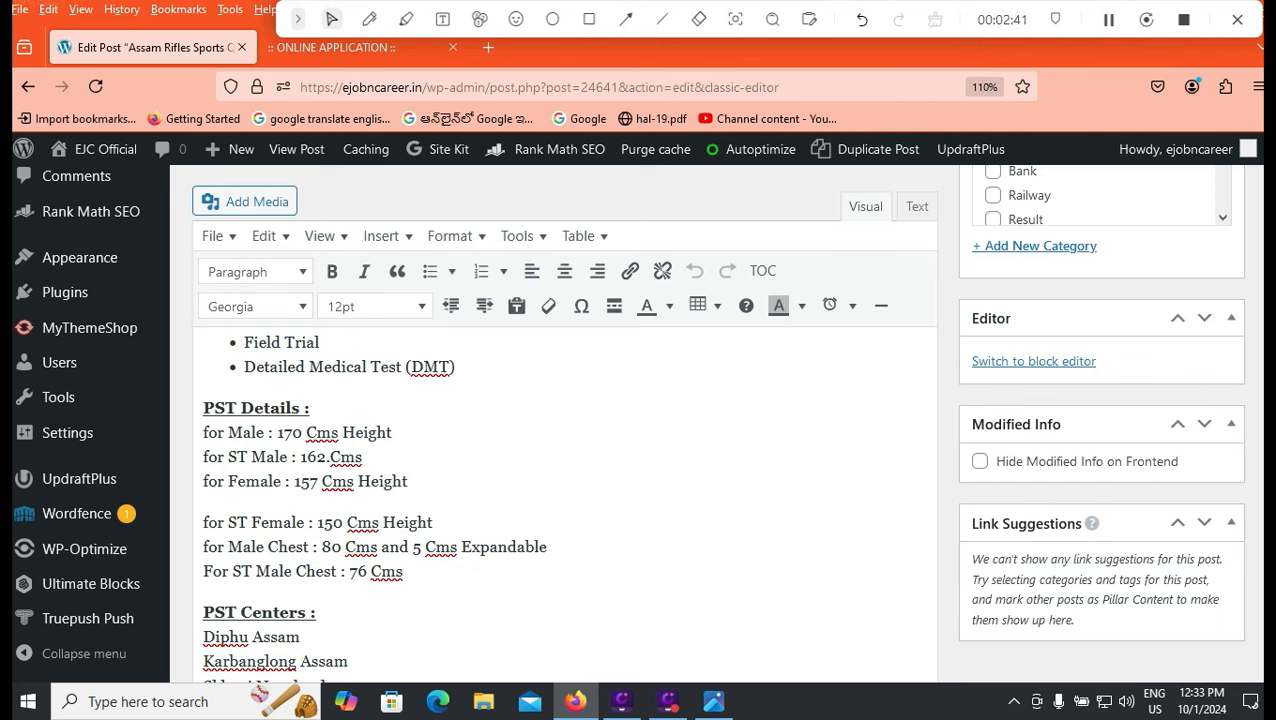
{"action": "scroll", "coordinate": [565, 505], "scroll_direction": "down", "scroll_amount": 5}
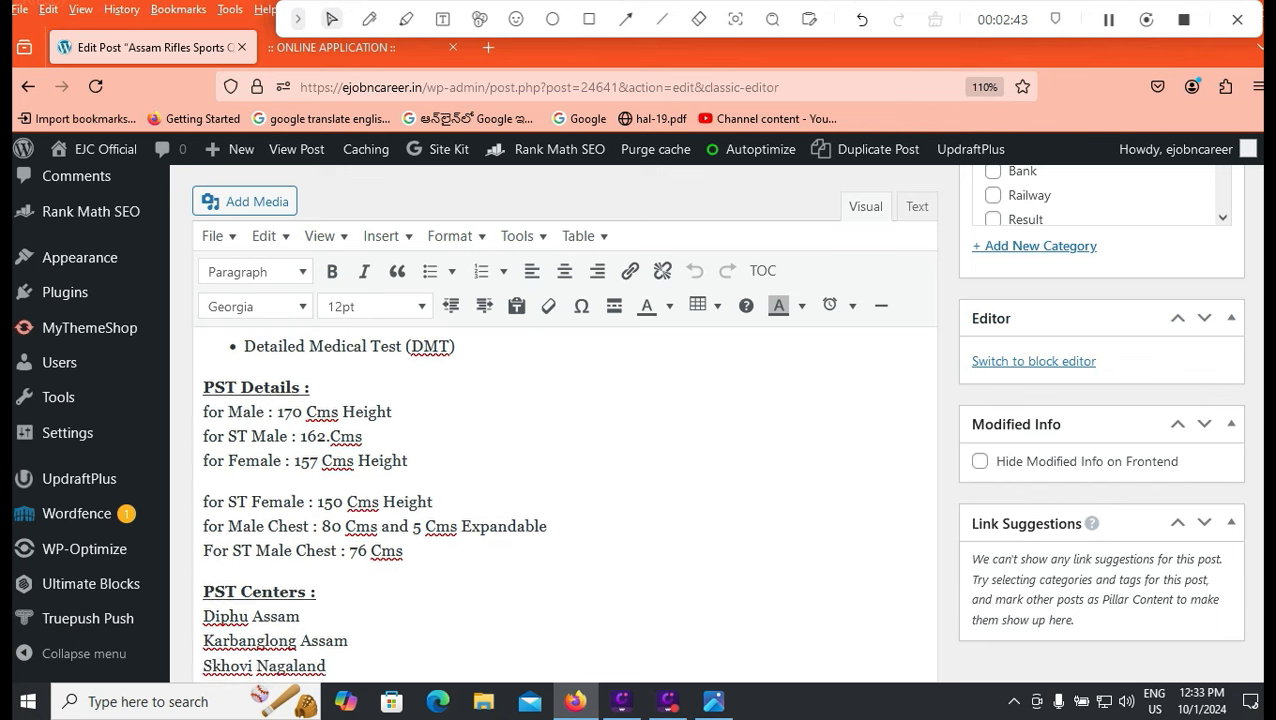
{"action": "scroll", "coordinate": [565, 505], "scroll_direction": "down", "scroll_amount": 1}
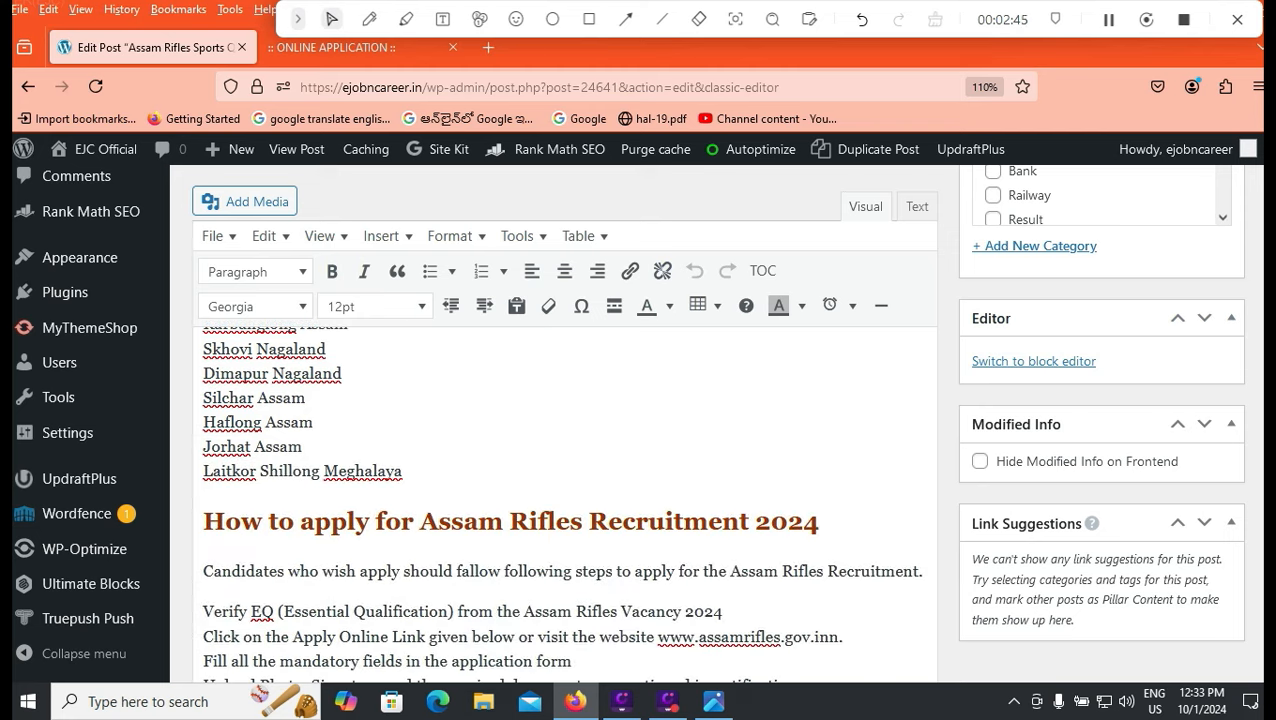
{"action": "scroll", "coordinate": [565, 505], "scroll_direction": "up", "scroll_amount": 15}
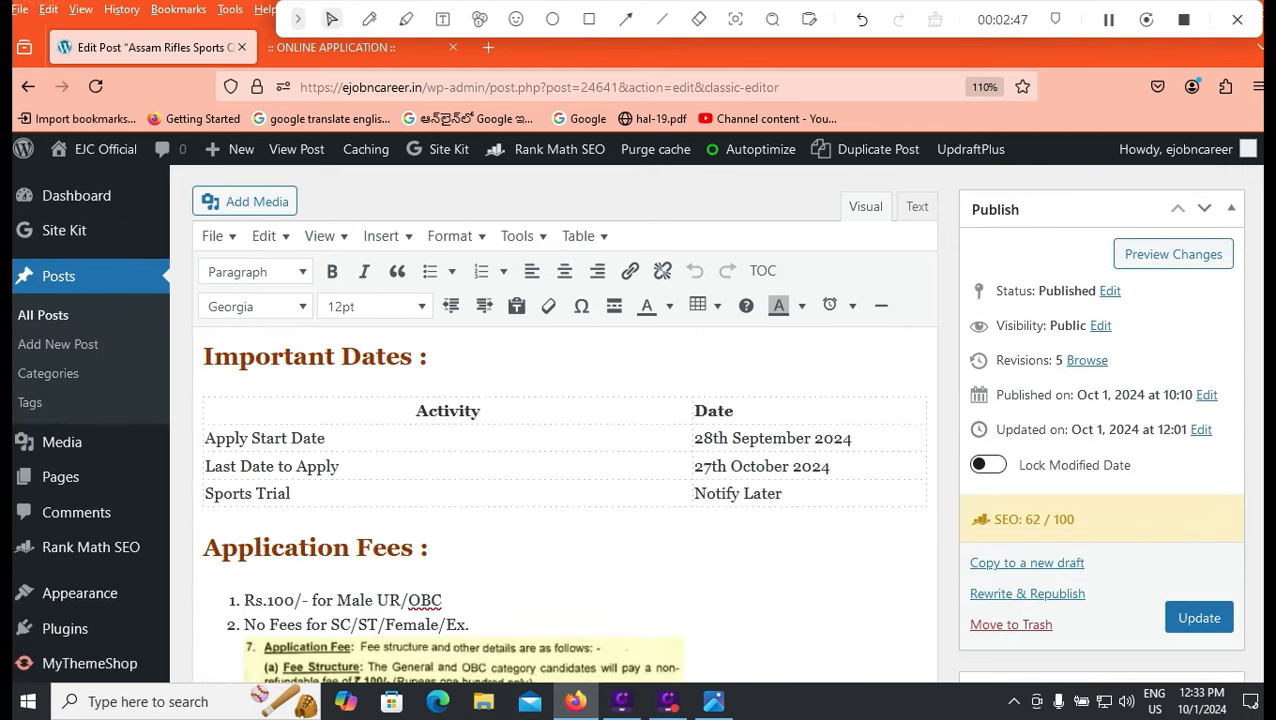
{"action": "scroll", "coordinate": [565, 505], "scroll_direction": "down", "scroll_amount": 2}
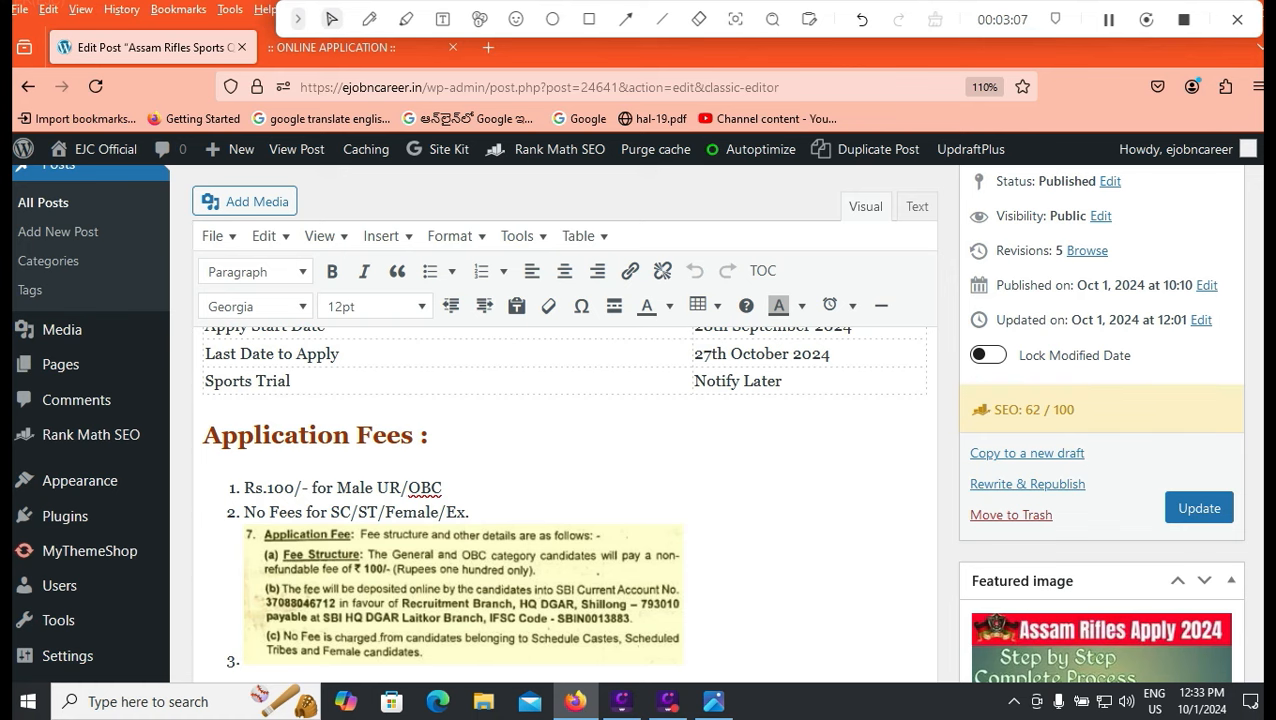
Move to Online Application, keep the sportspersons recruitment rally advertisement and select Male.
{"action": "left_click", "coordinate": [350, 48]}
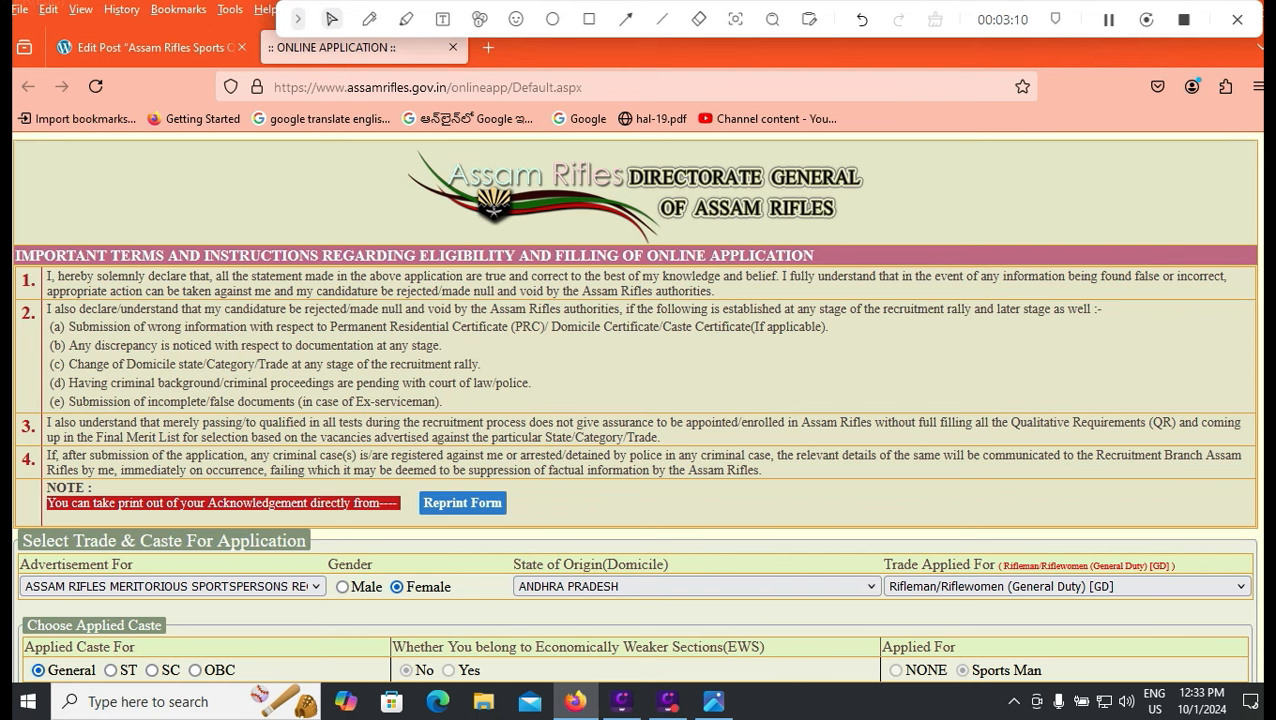
{"action": "scroll", "coordinate": [170, 395], "scroll_direction": "down", "scroll_amount": 3}
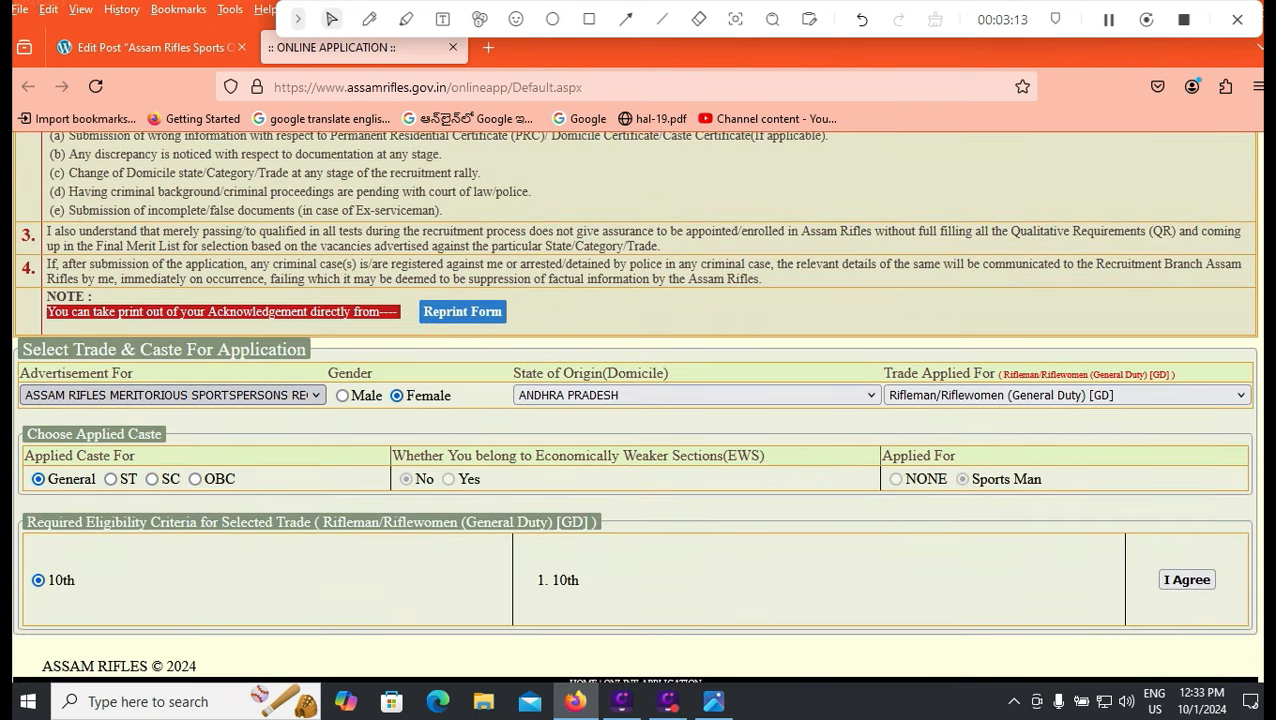
{"action": "left_click", "coordinate": [170, 395]}
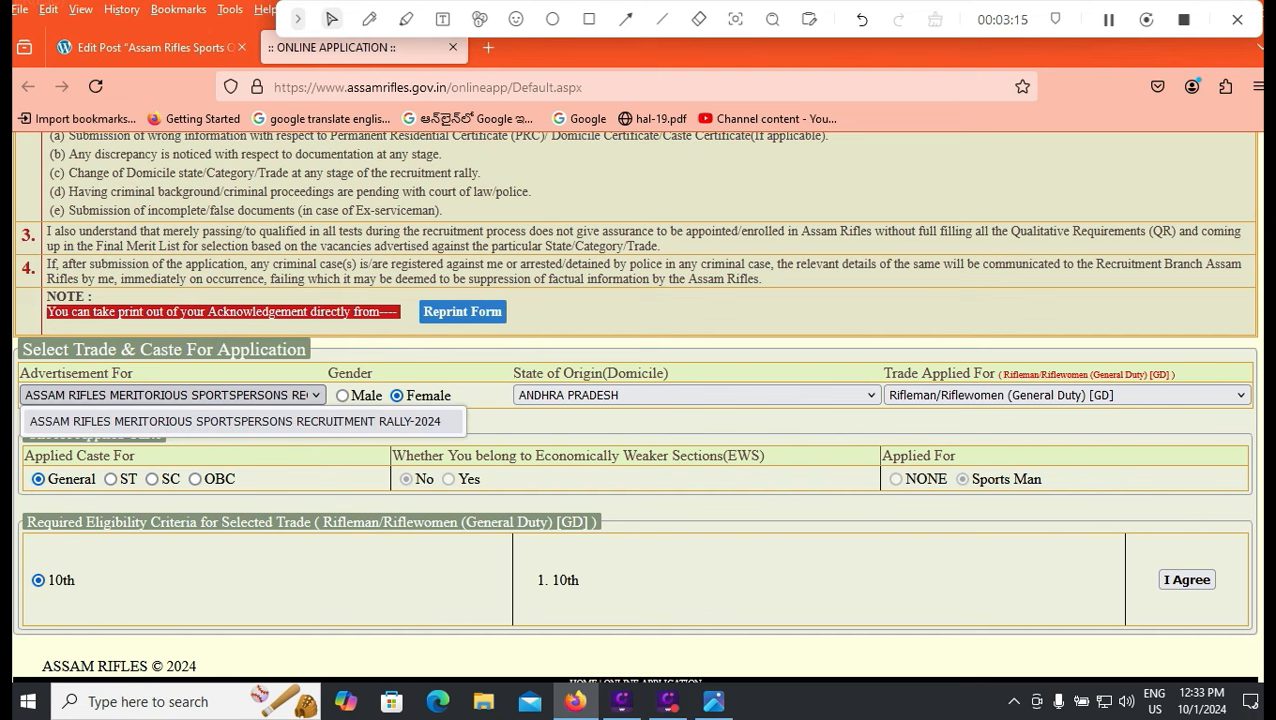
{"action": "left_click", "coordinate": [170, 395]}
{"action": "left_click", "coordinate": [342, 395]}
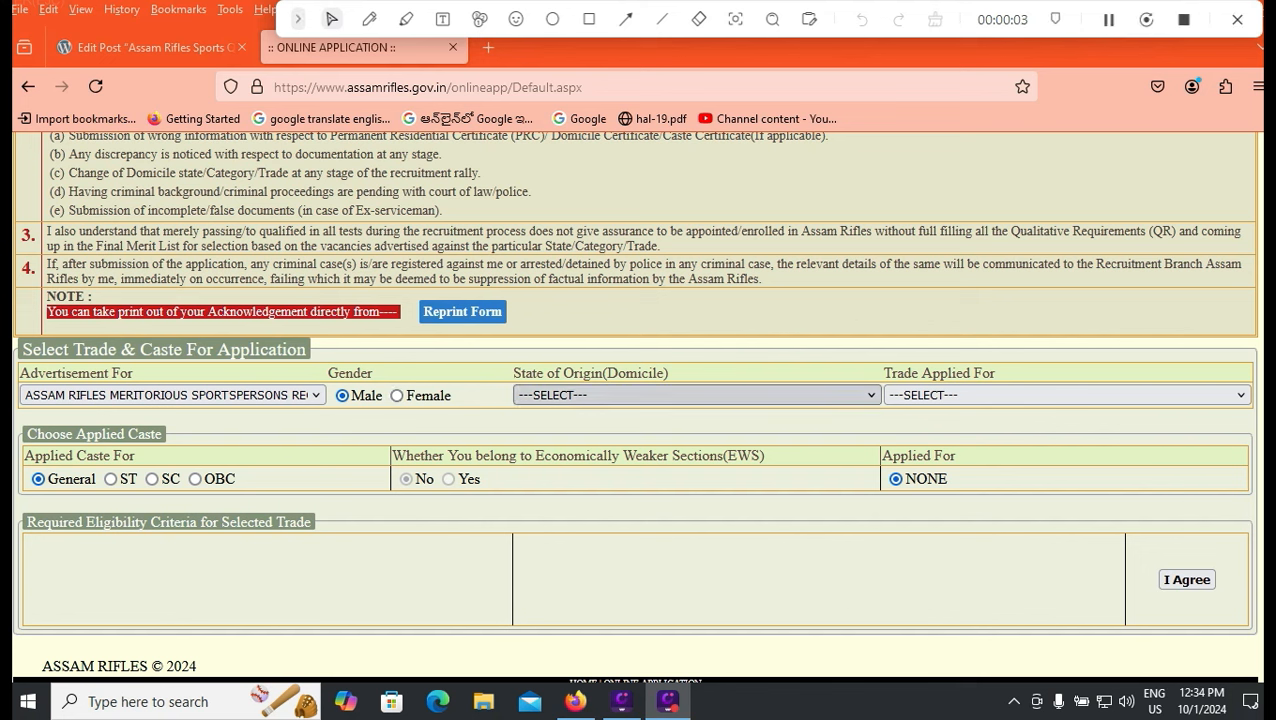
Choose ANDHRA PRADESH as state of origin and Rifleman/Riflewomen (General Duty) [GD] as the trade.
{"action": "left_click", "coordinate": [696, 395]}
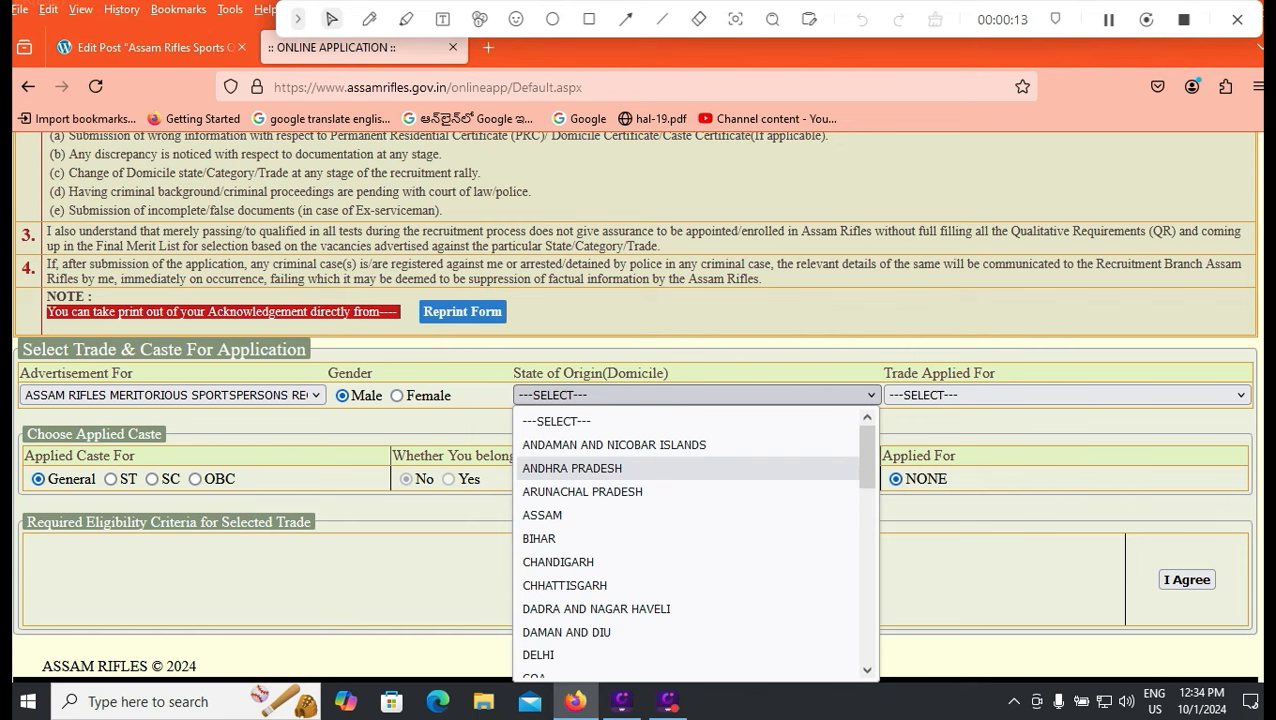
{"action": "mouse_move", "coordinate": [867, 457]}
{"action": "left_mouse_down"}
{"action": "mouse_move", "coordinate": [867, 529]}
{"action": "mouse_move", "coordinate": [867, 457]}
{"action": "left_mouse_up"}
{"action": "left_click", "coordinate": [735, 469]}
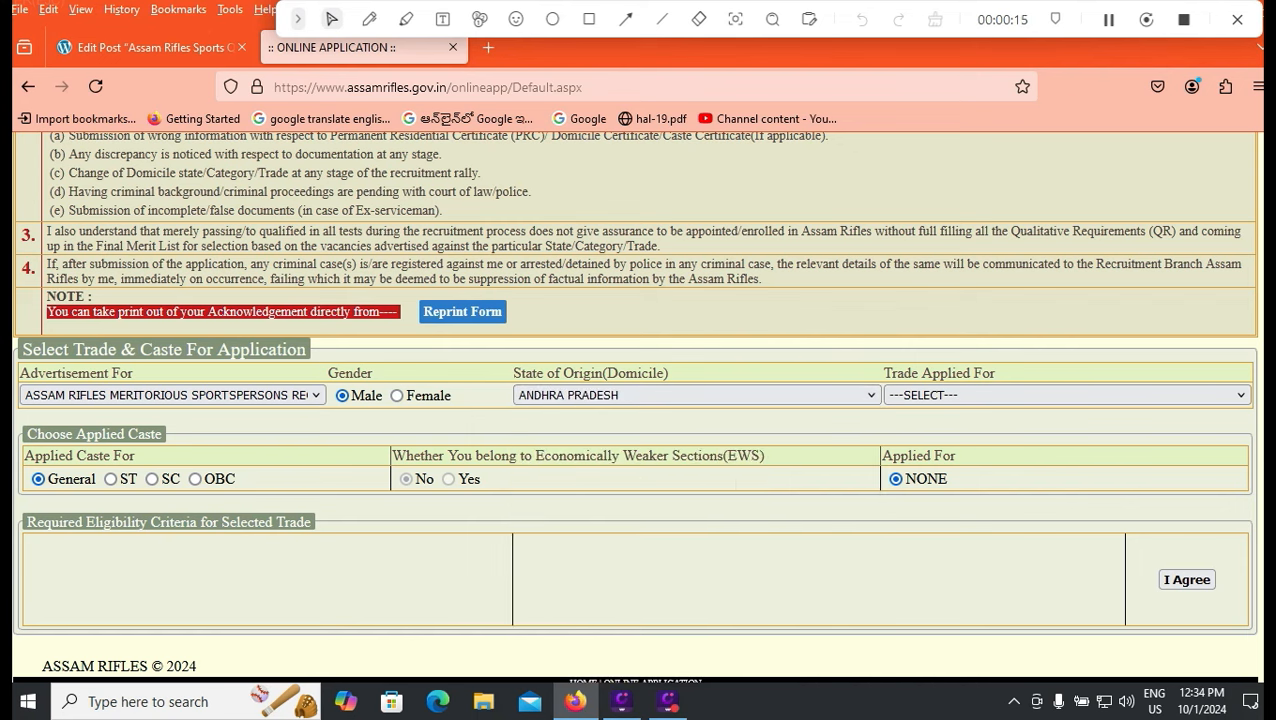
{"action": "left_click", "coordinate": [1065, 395]}
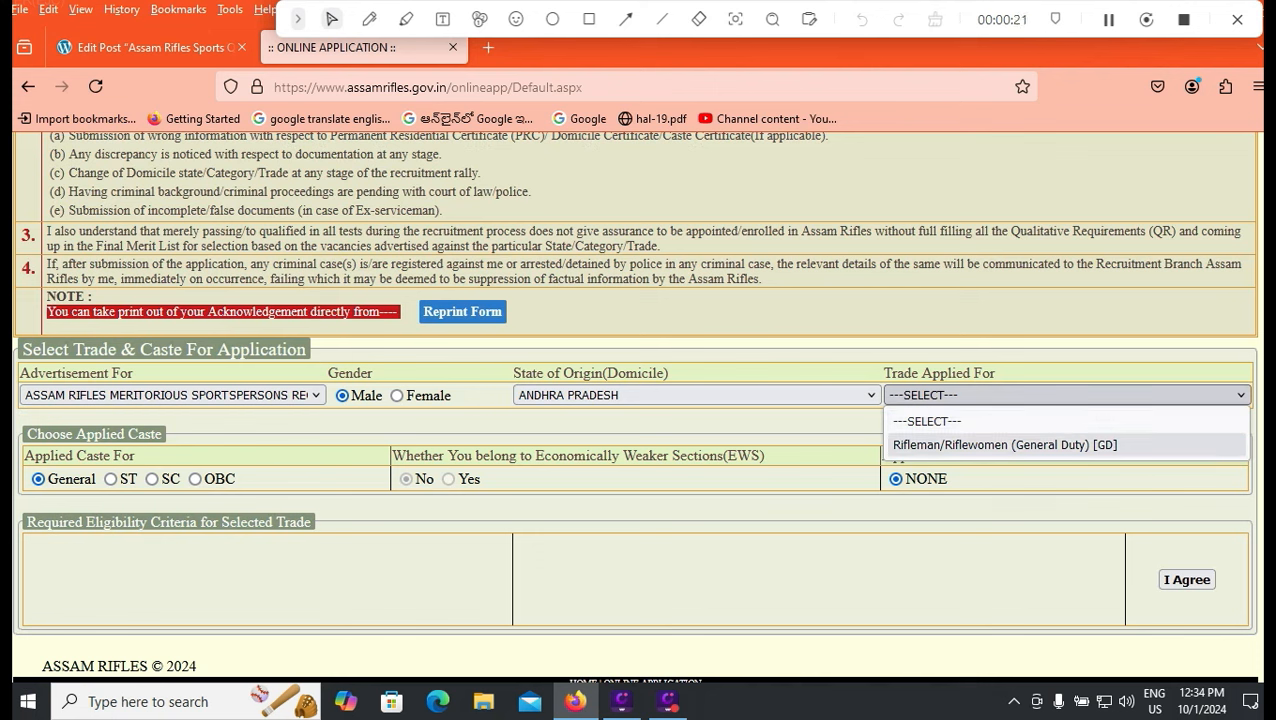
{"action": "key", "text": "Return"}
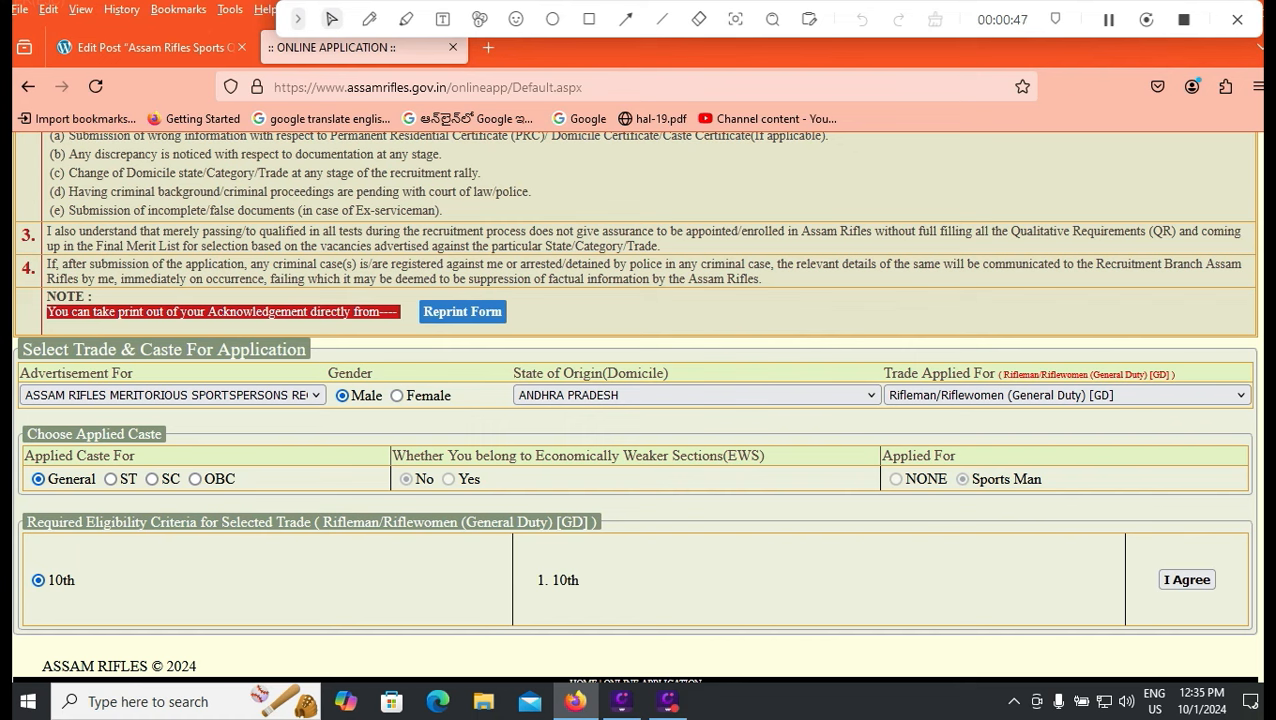
Accept the eligibility terms, then keep title Mr. and marital status Single.
{"action": "left_click", "coordinate": [1187, 579]}
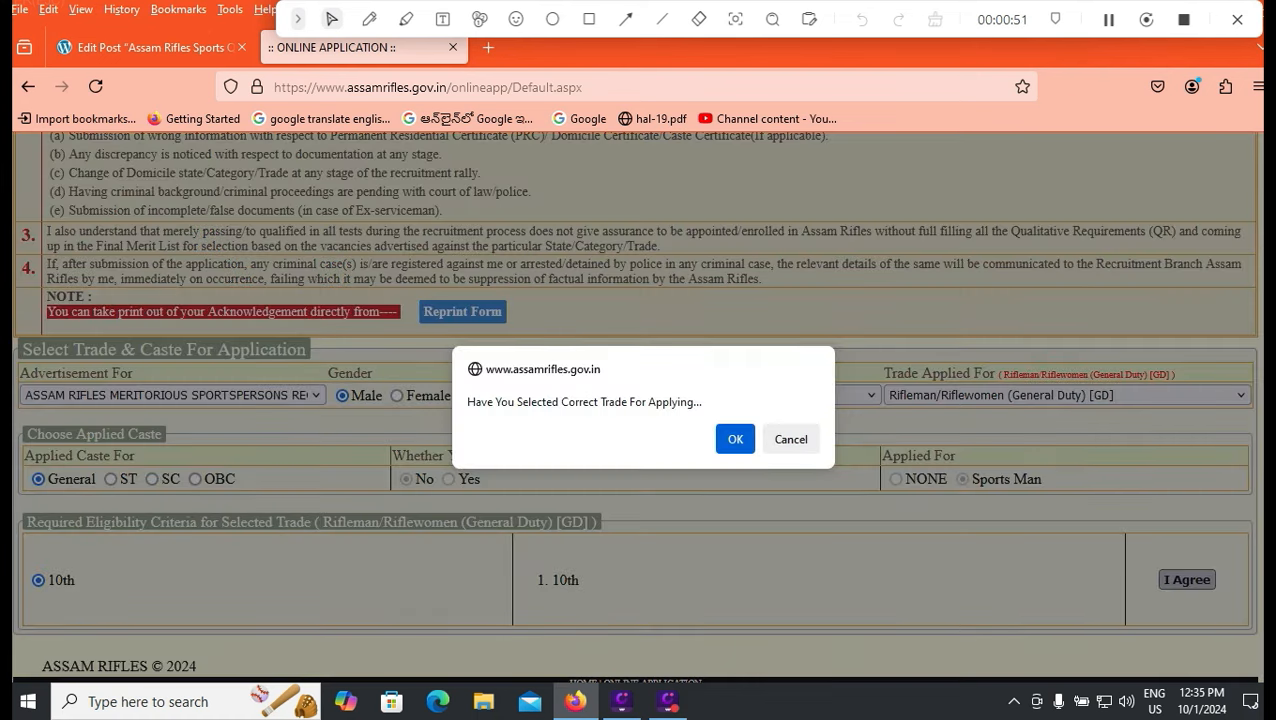
{"action": "left_click", "coordinate": [735, 439]}
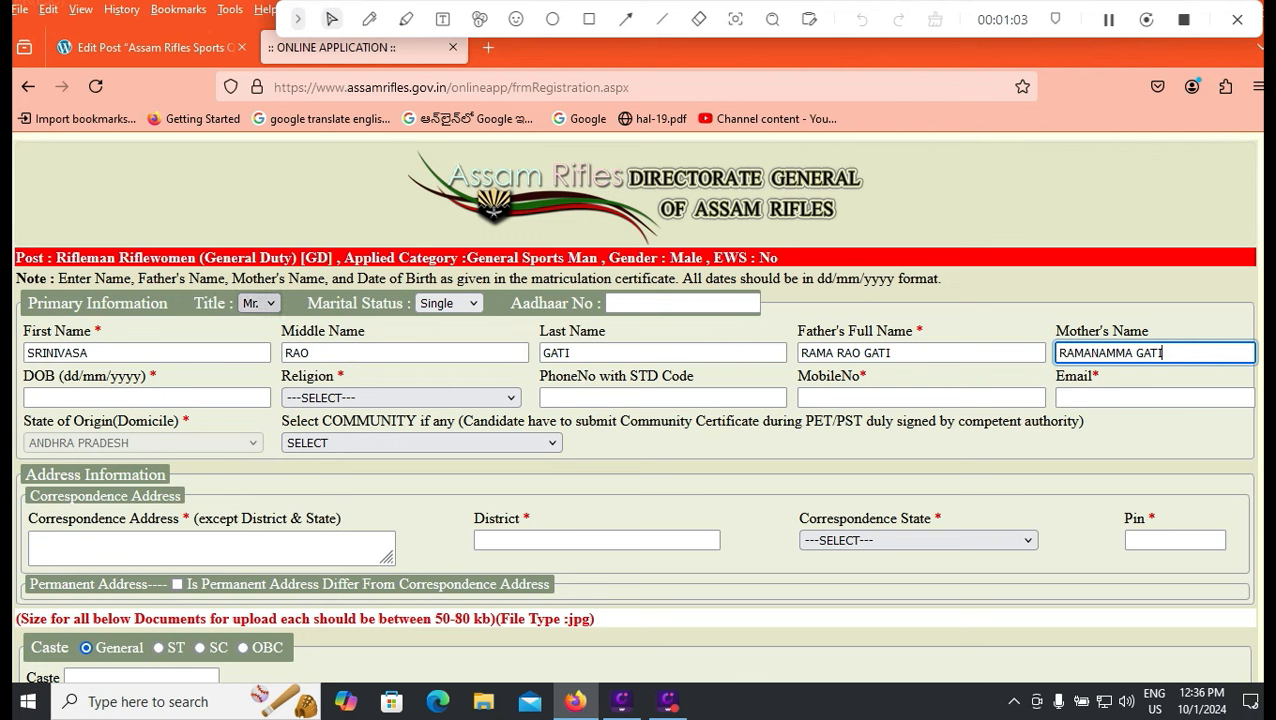
{"action": "left_click", "coordinate": [259, 303]}
{"action": "left_click", "coordinate": [254, 328]}
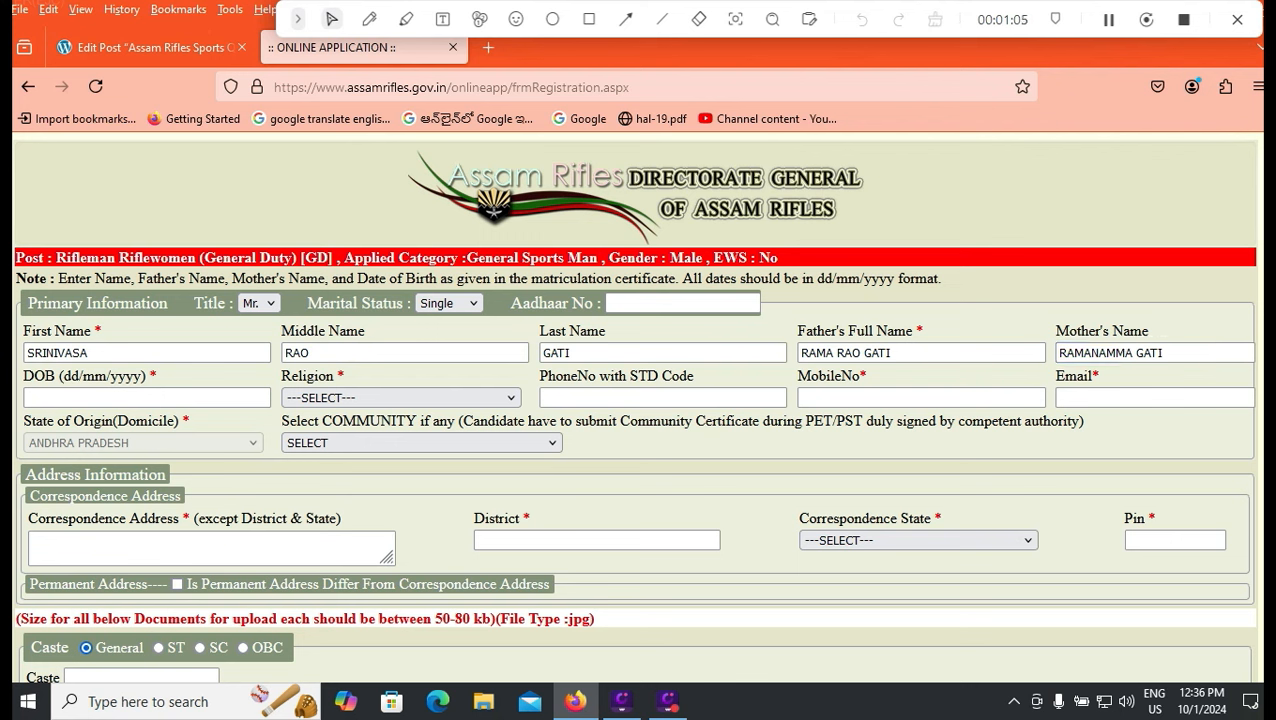
{"action": "left_click", "coordinate": [448, 303]}
{"action": "left_click", "coordinate": [441, 328]}
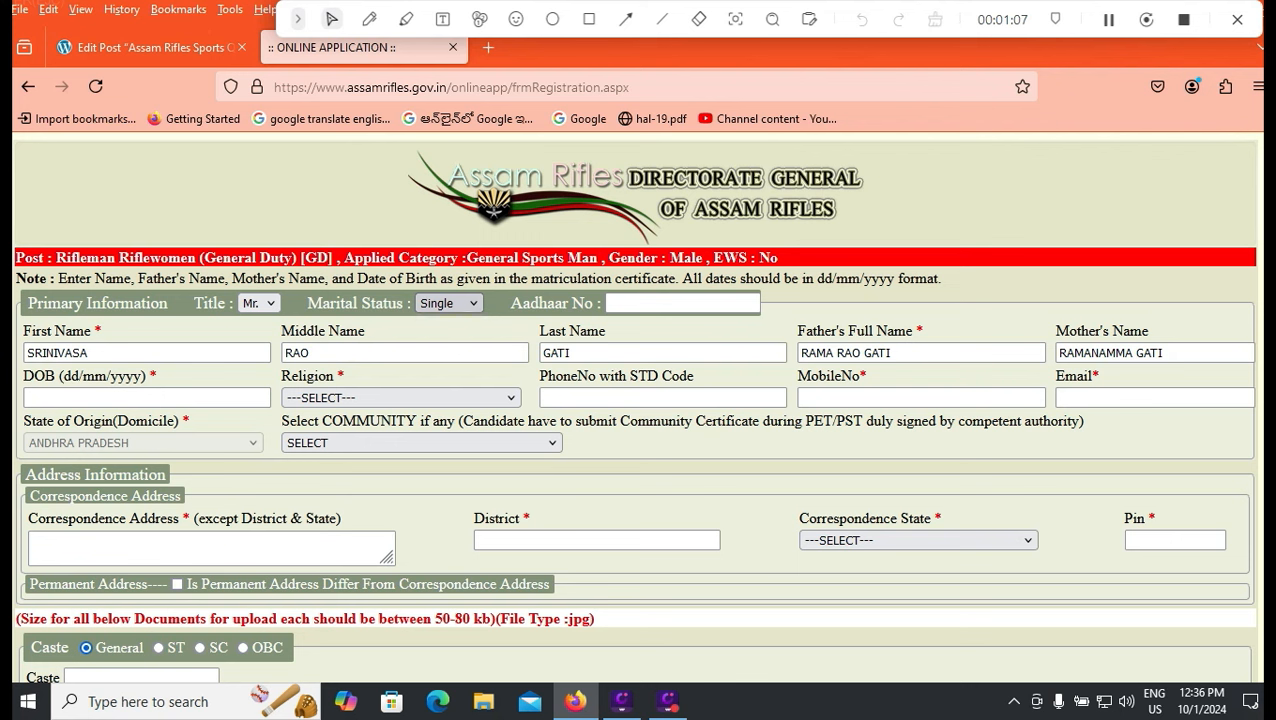
Review the Aadhaar field and the applicant's and parents' name entries.
{"action": "left_click", "coordinate": [651, 303]}
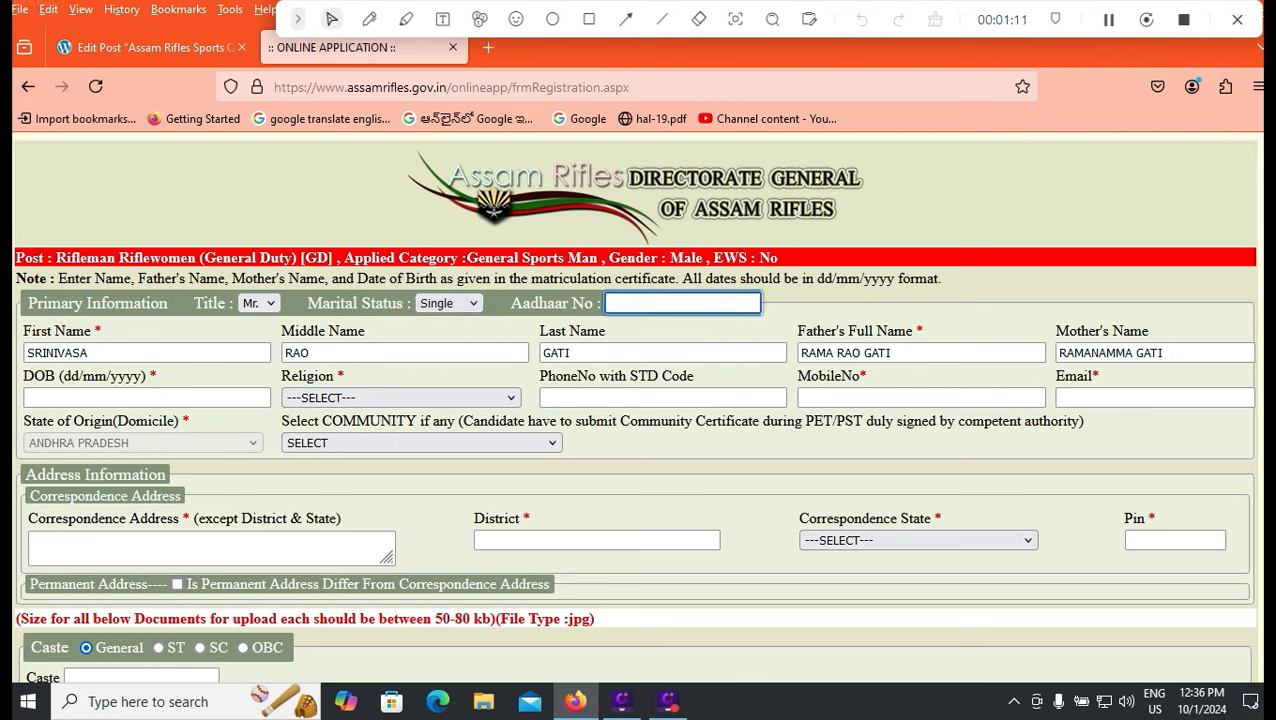
{"action": "left_click", "coordinate": [110, 353]}
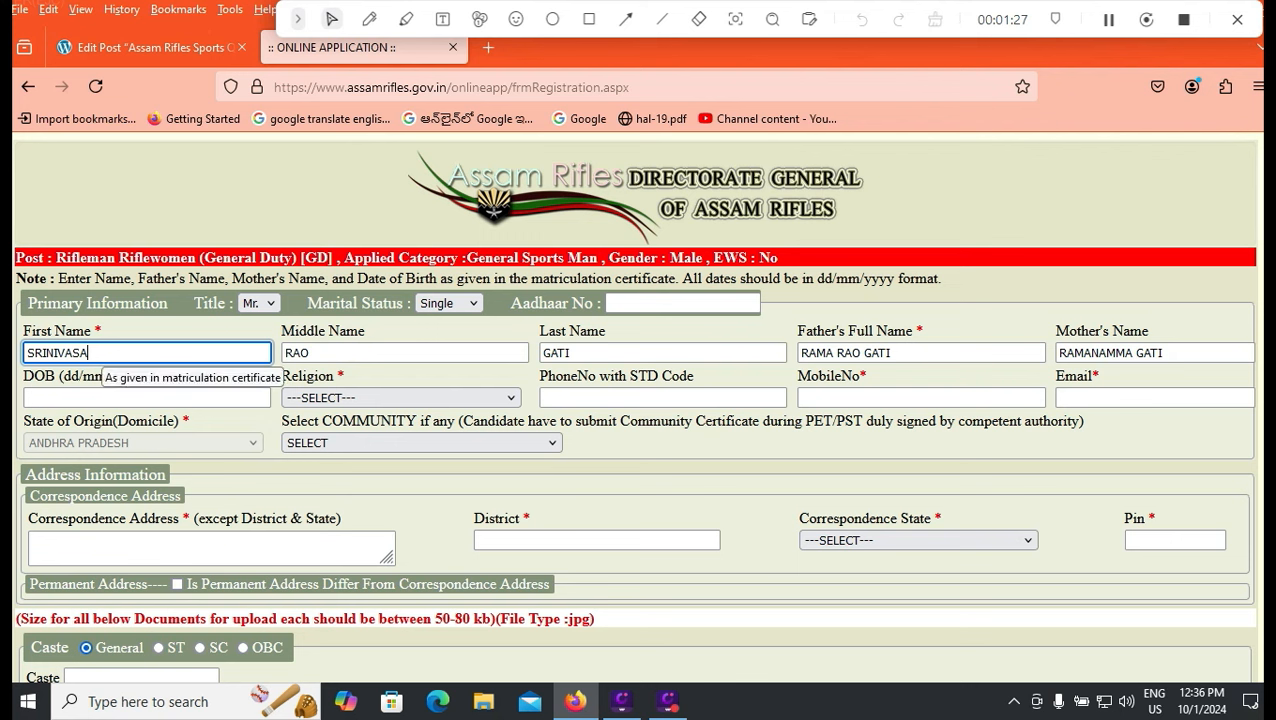
{"action": "double_click", "coordinate": [892, 353]}
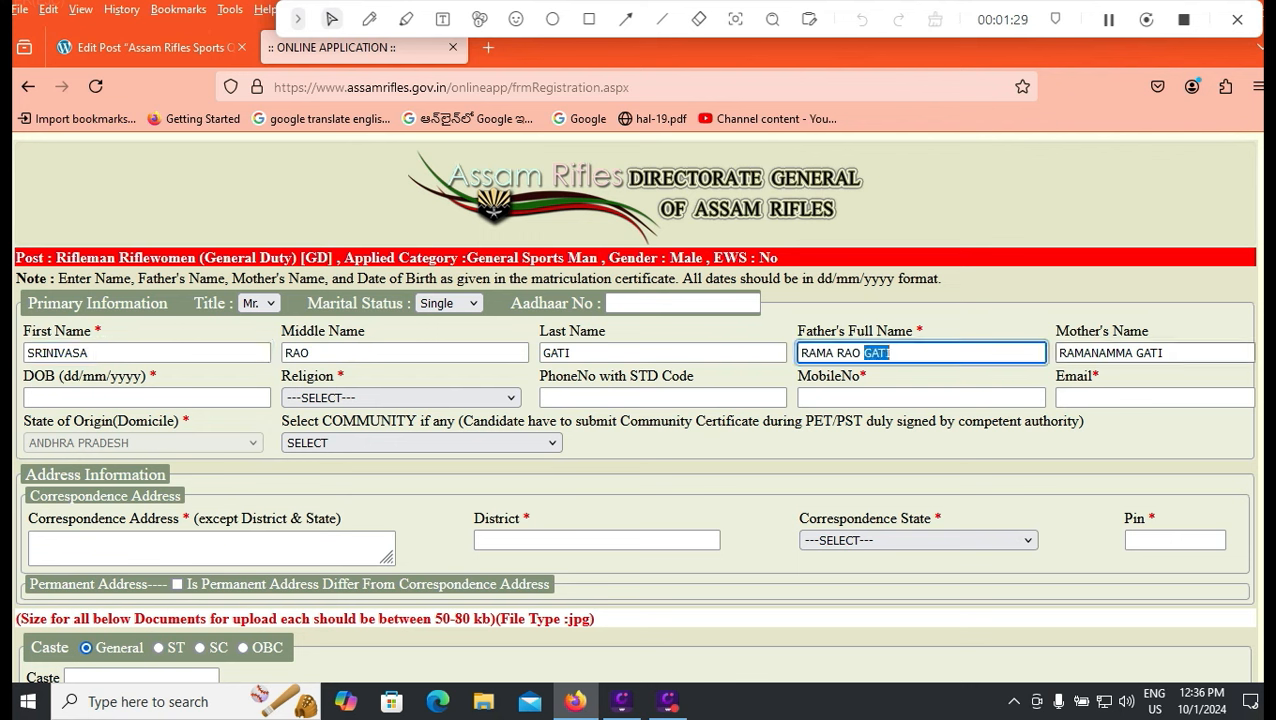
{"action": "left_click", "coordinate": [1158, 353]}
{"action": "left_click", "coordinate": [180, 398]}
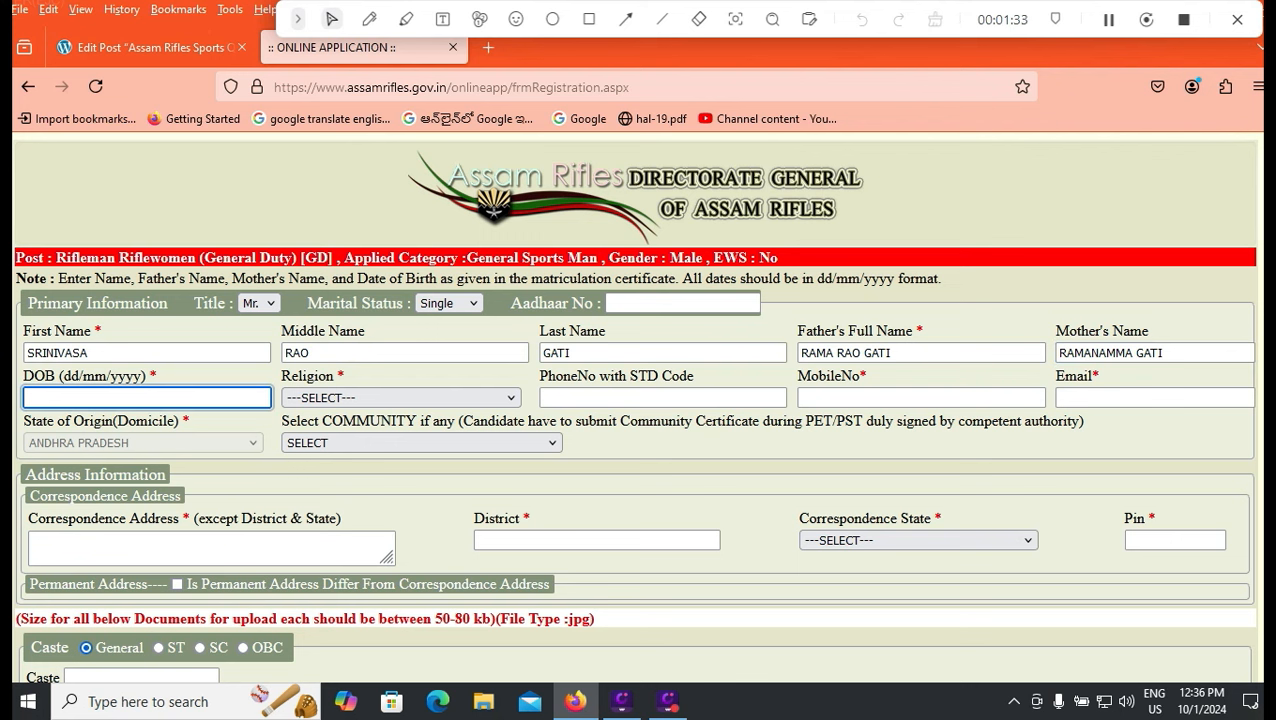
{"action": "type", "text": "01/05/2002"}
{"action": "left_click", "coordinate": [401, 398]}
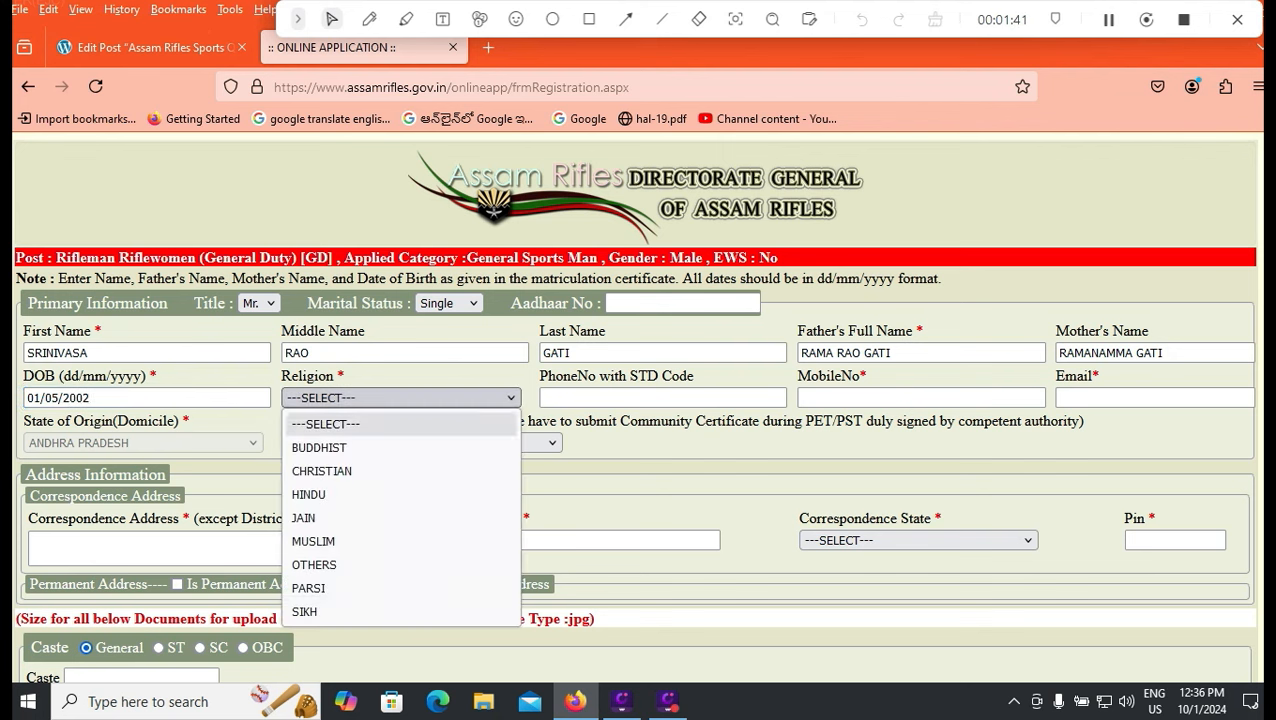
{"action": "left_click", "coordinate": [345, 495]}
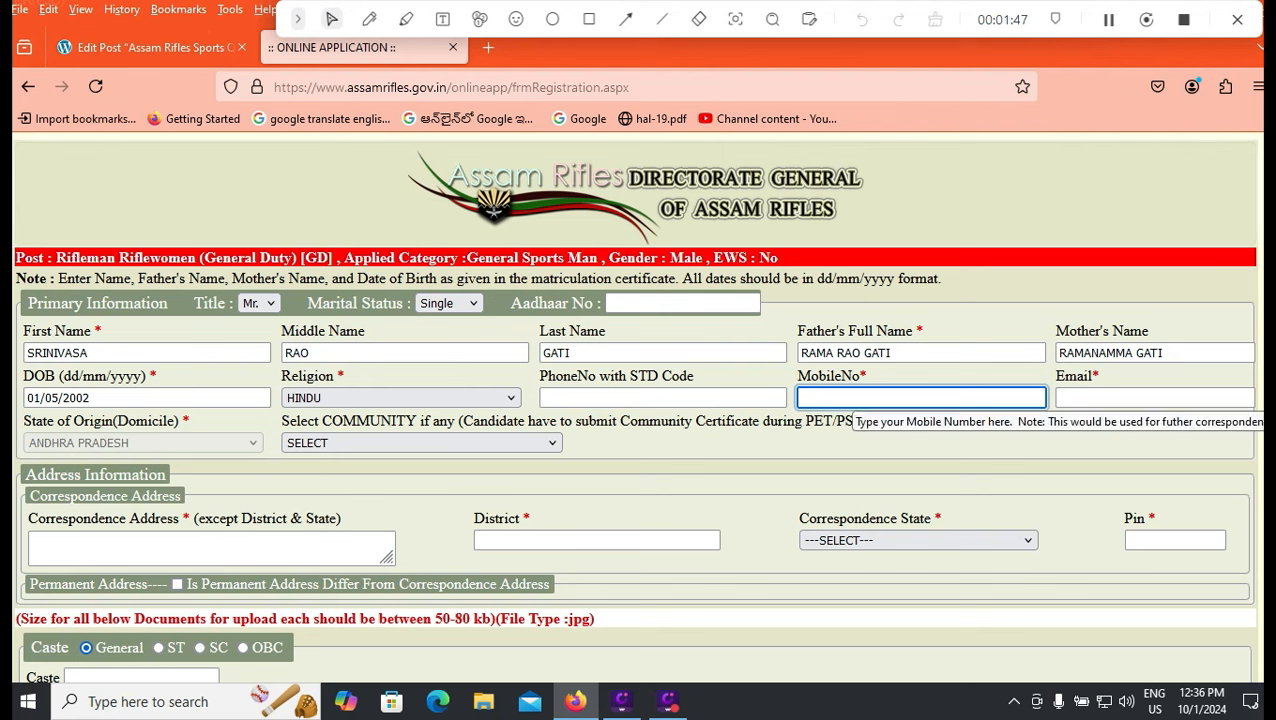
{"action": "type", "text": "9999999999"}
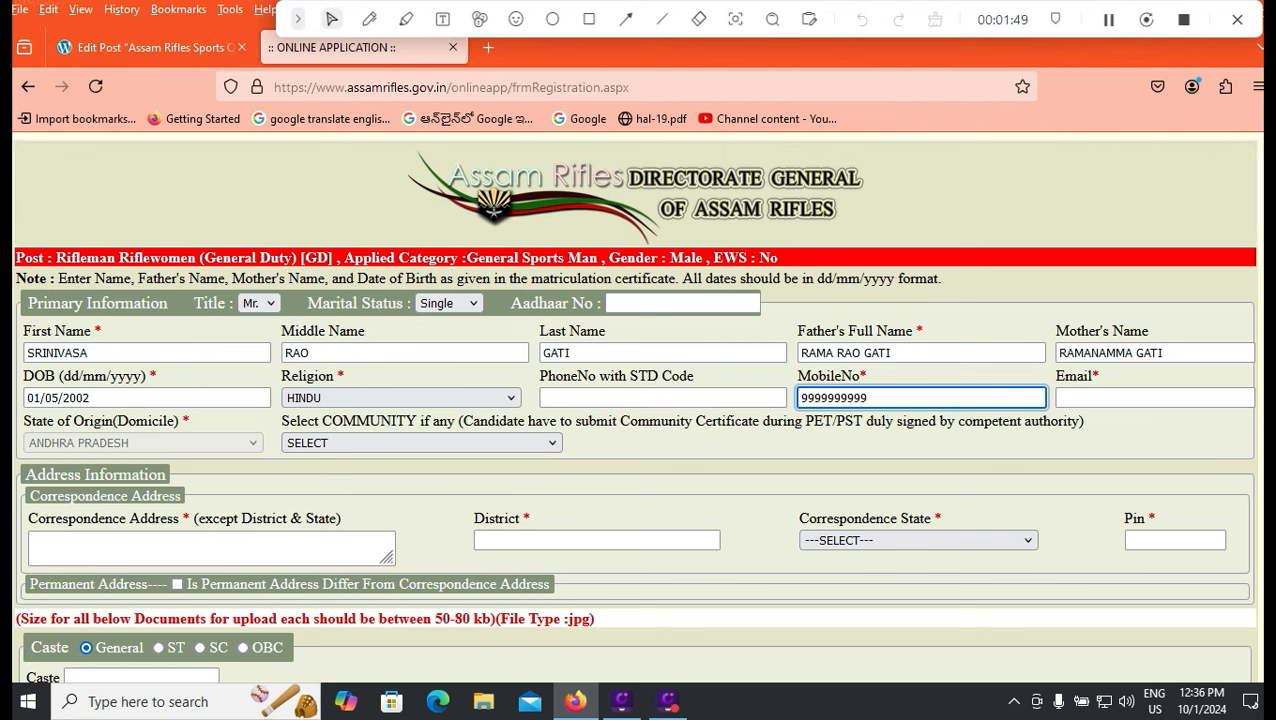
Fill in the candidate's e-mail address, correcting the typo in its domain.
{"action": "left_click", "coordinate": [1110, 398]}
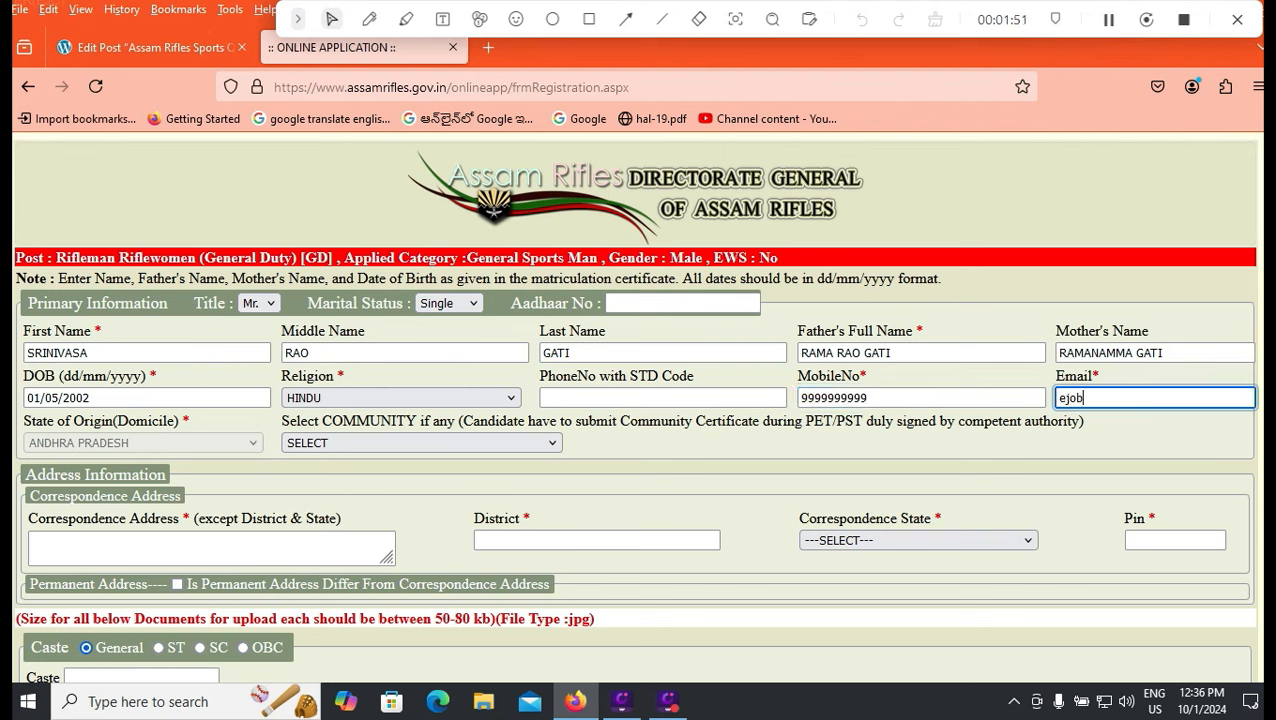
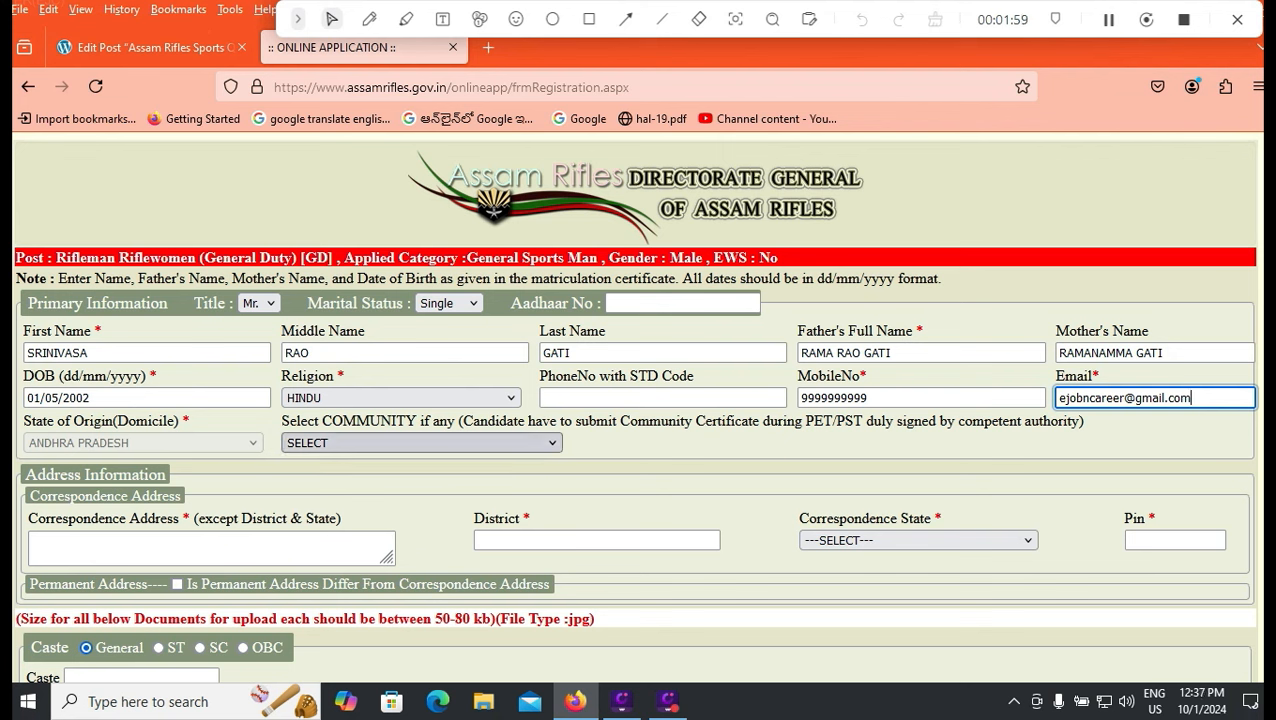
Look through the Community list and leave it unselected.
{"action": "key", "text": "Tab"}
{"action": "left_click", "coordinate": [421, 443]}
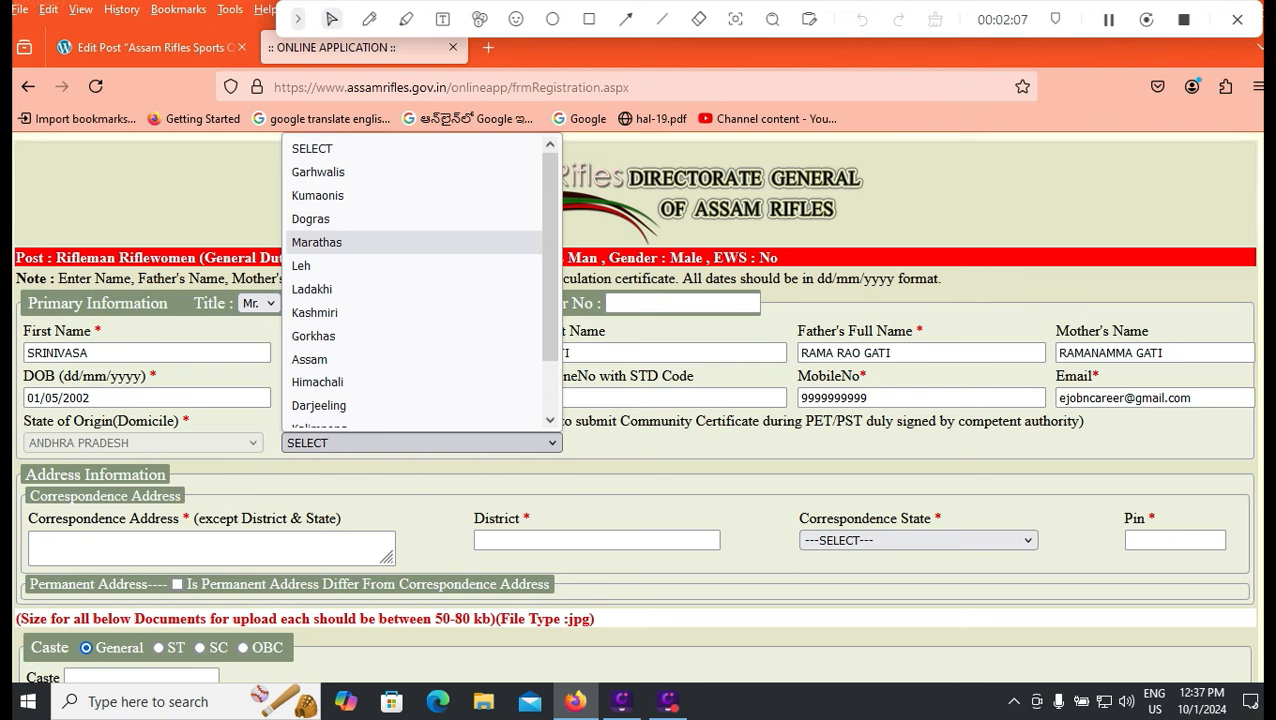
{"action": "scroll", "coordinate": [314, 312], "scroll_direction": "down", "scroll_amount": 1}
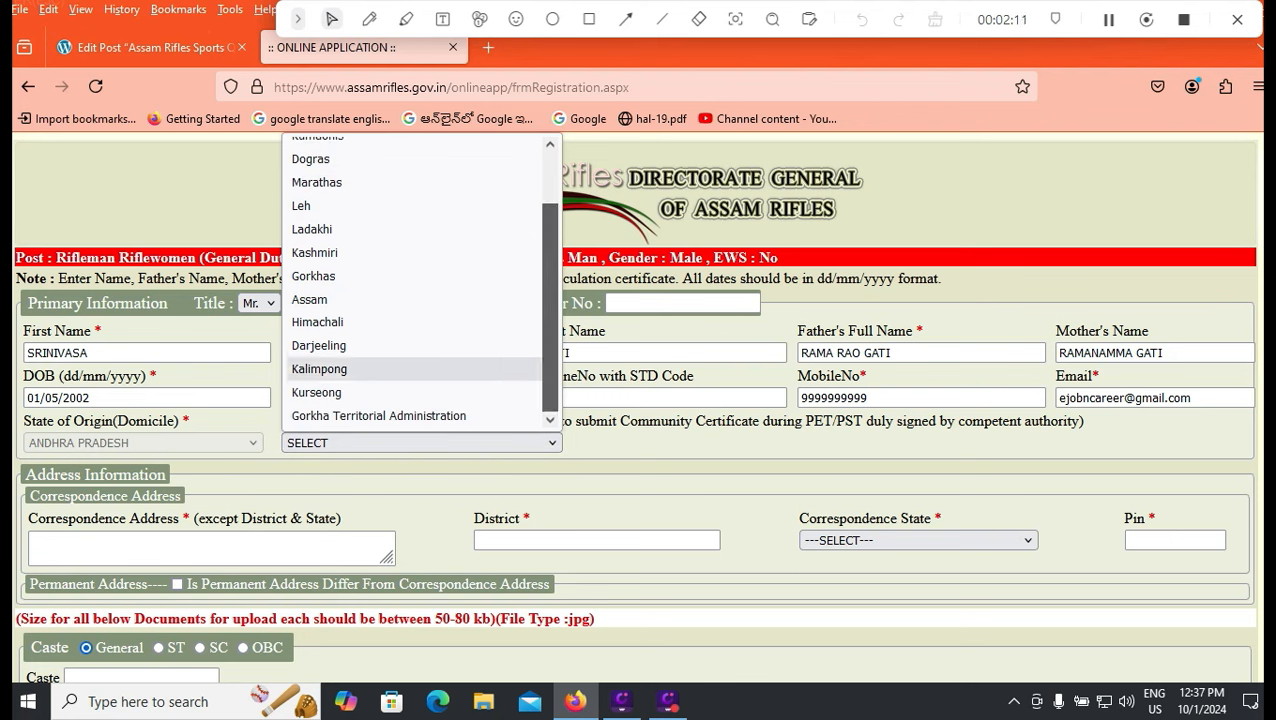
{"action": "scroll", "coordinate": [319, 368], "scroll_direction": "up", "scroll_amount": 2}
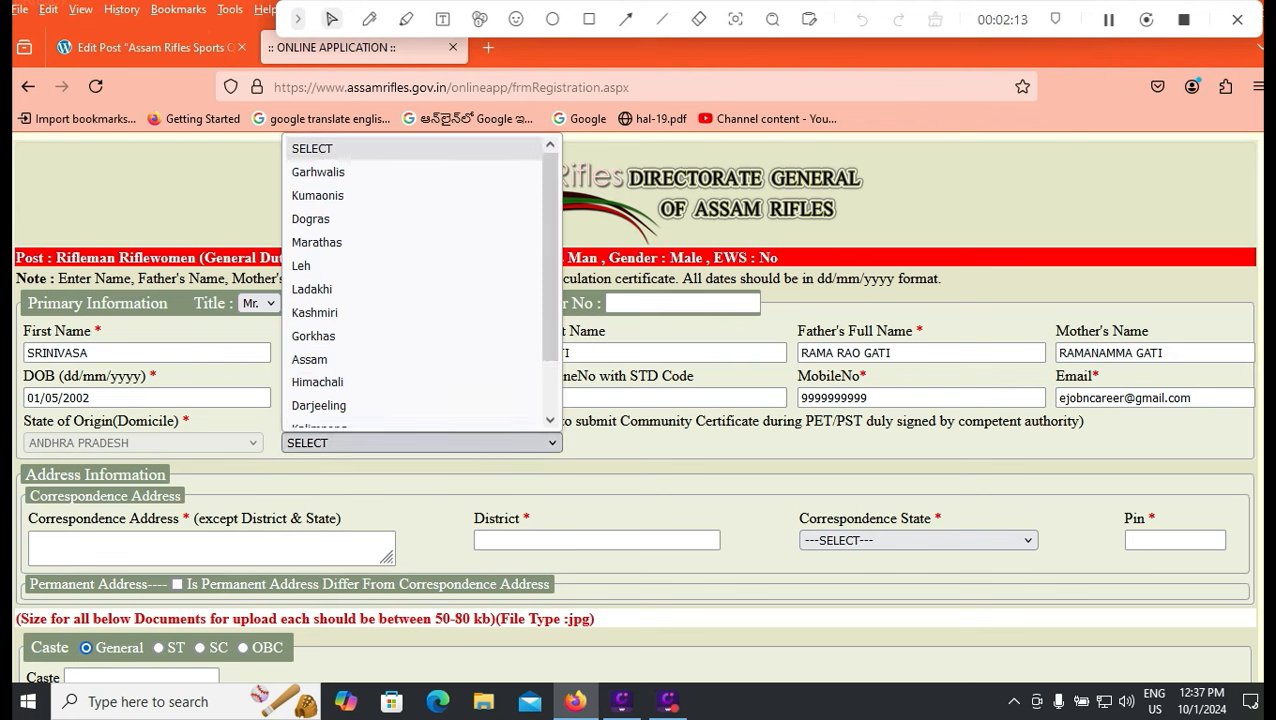
{"action": "left_click", "coordinate": [320, 149]}
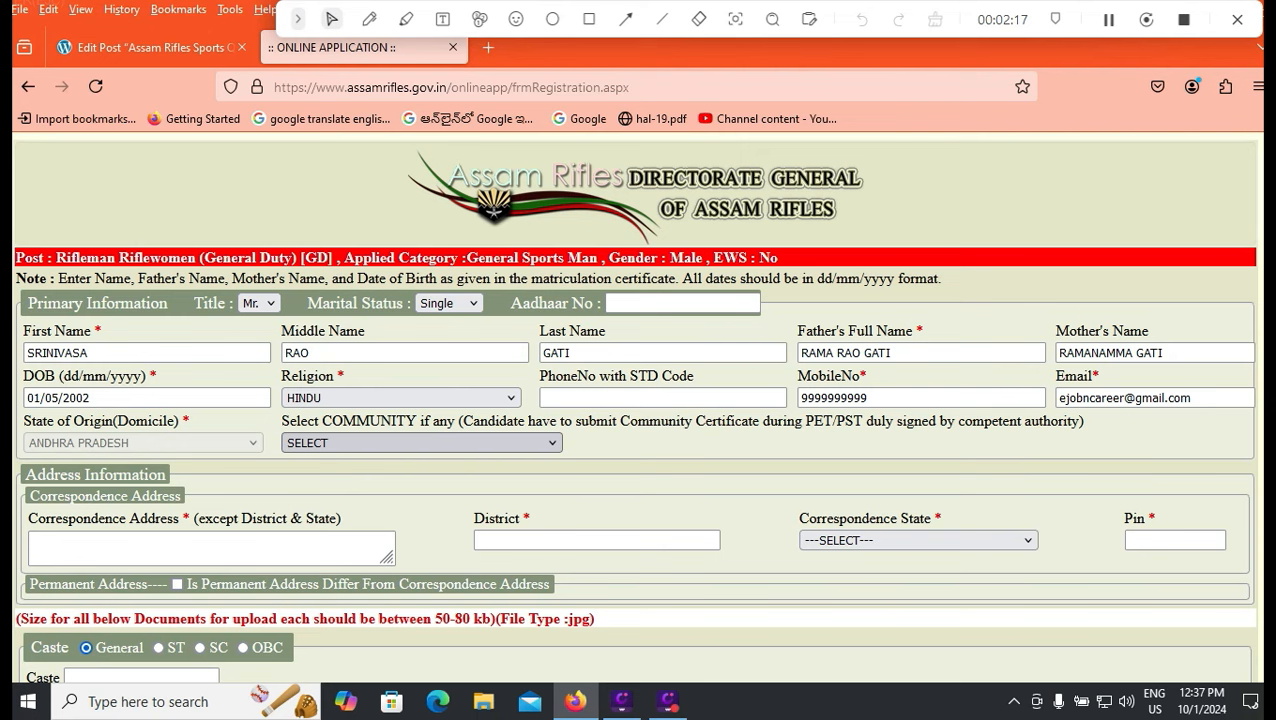
{"action": "scroll", "coordinate": [638, 420], "scroll_direction": "down", "scroll_amount": 1}
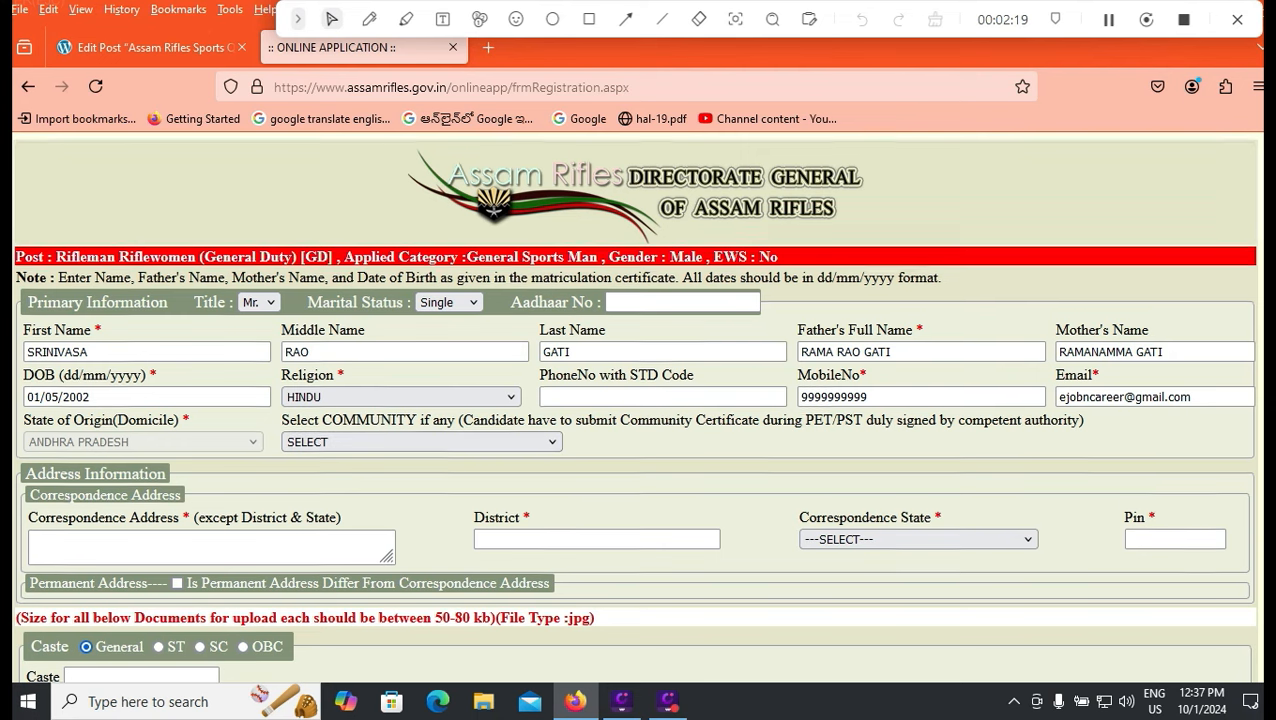
Type the correspondence street address and a second city/state line.
{"action": "left_click", "coordinate": [211, 453]}
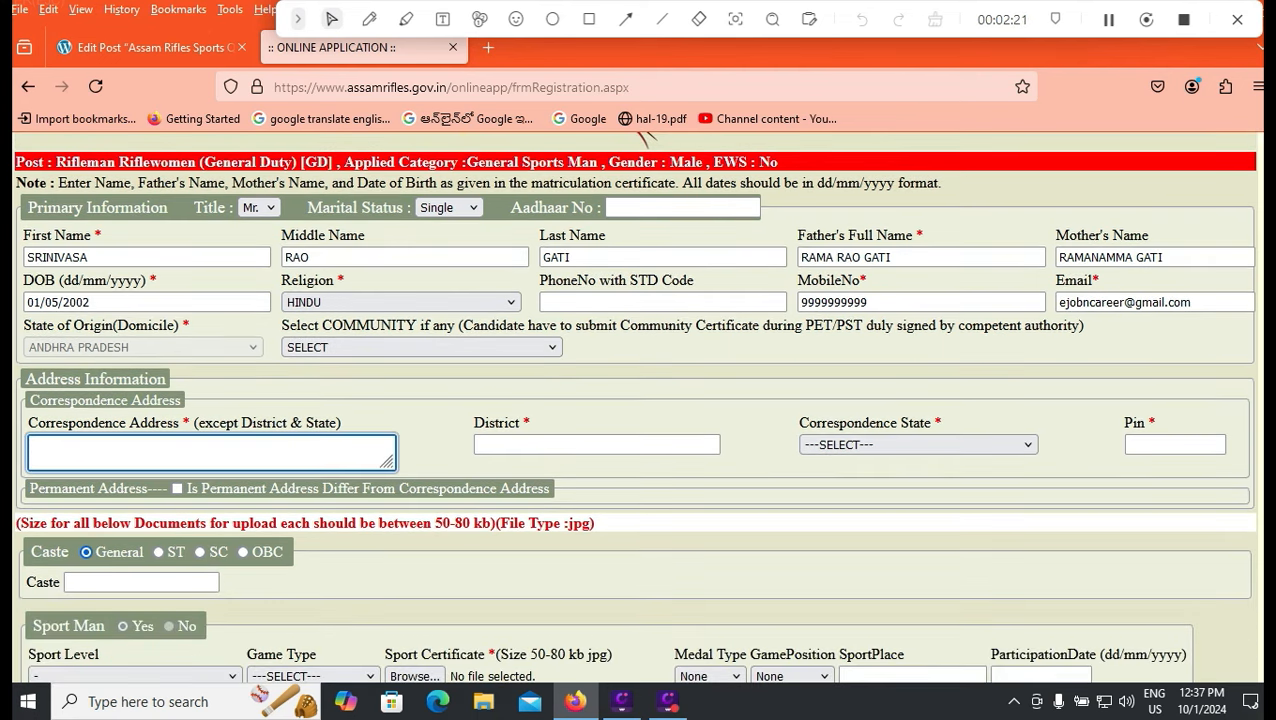
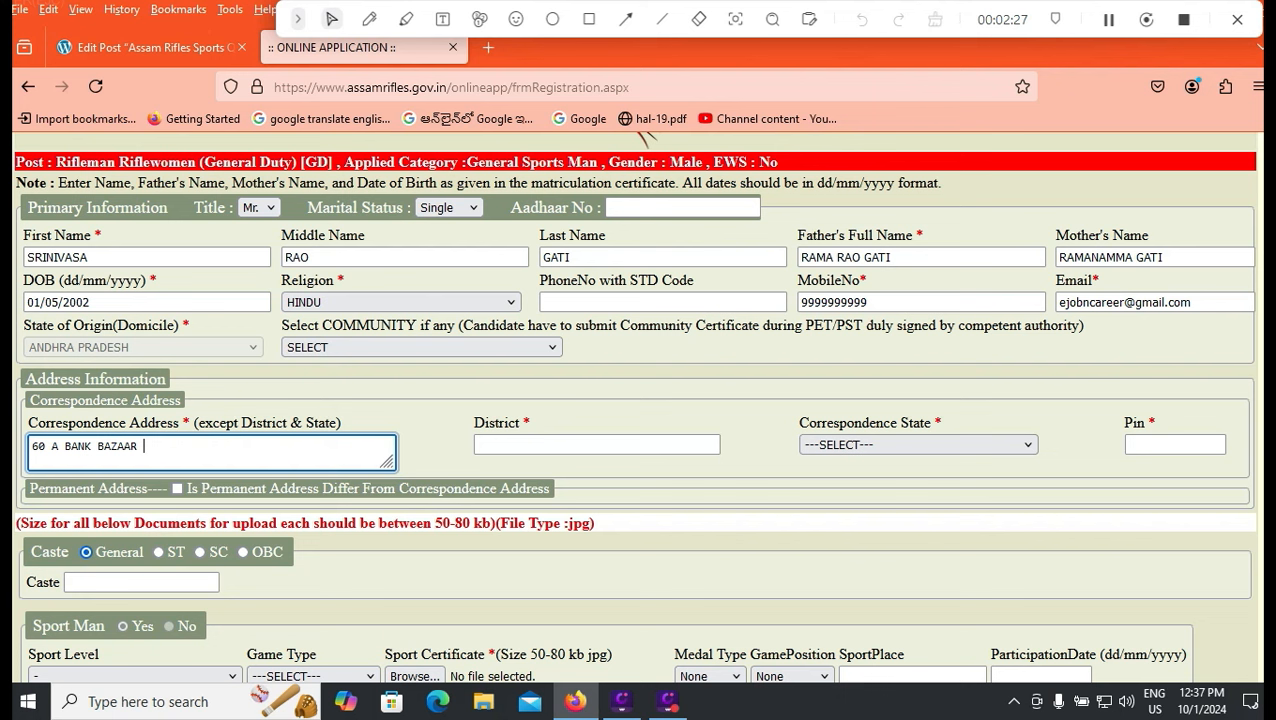
{"action": "key", "text": "Return"}
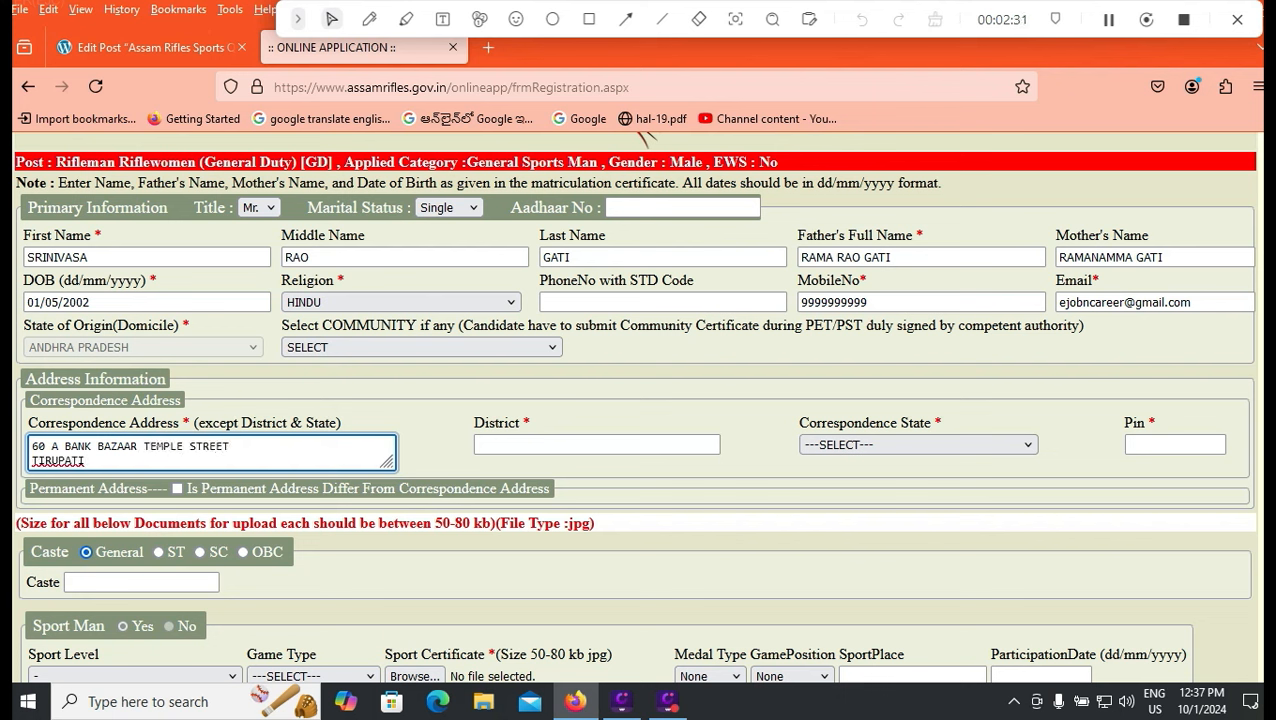
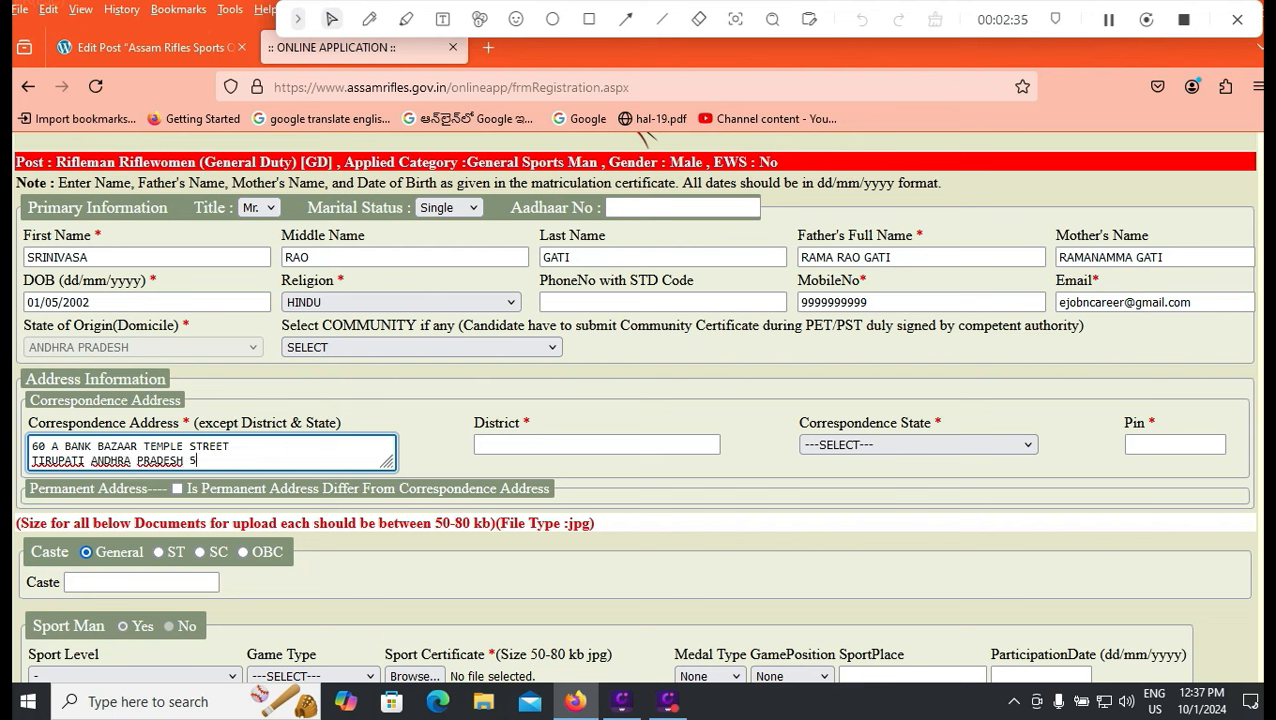
Set district TIRUPATI, state ANDHRA PRADESH and the PIN code, then delete the extra address line.
{"action": "key", "text": "Tab"}
{"action": "type", "text": "TIRU"}
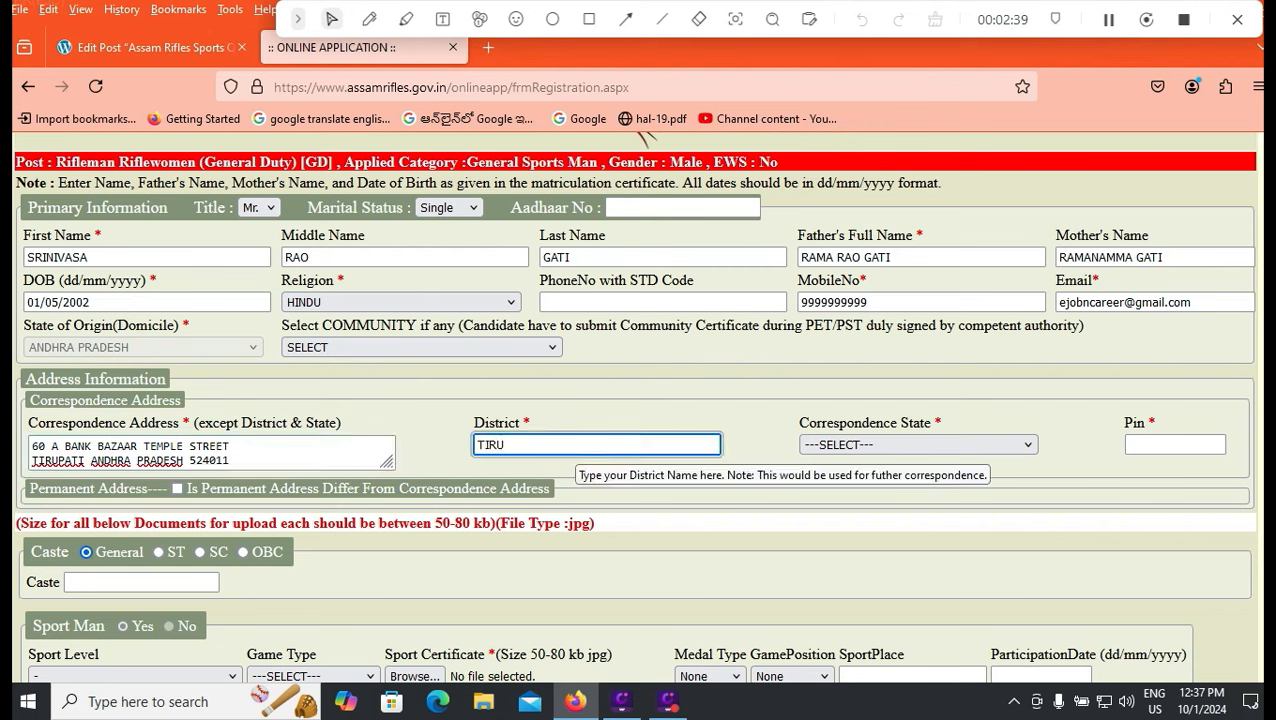
{"action": "type", "text": "PATI"}
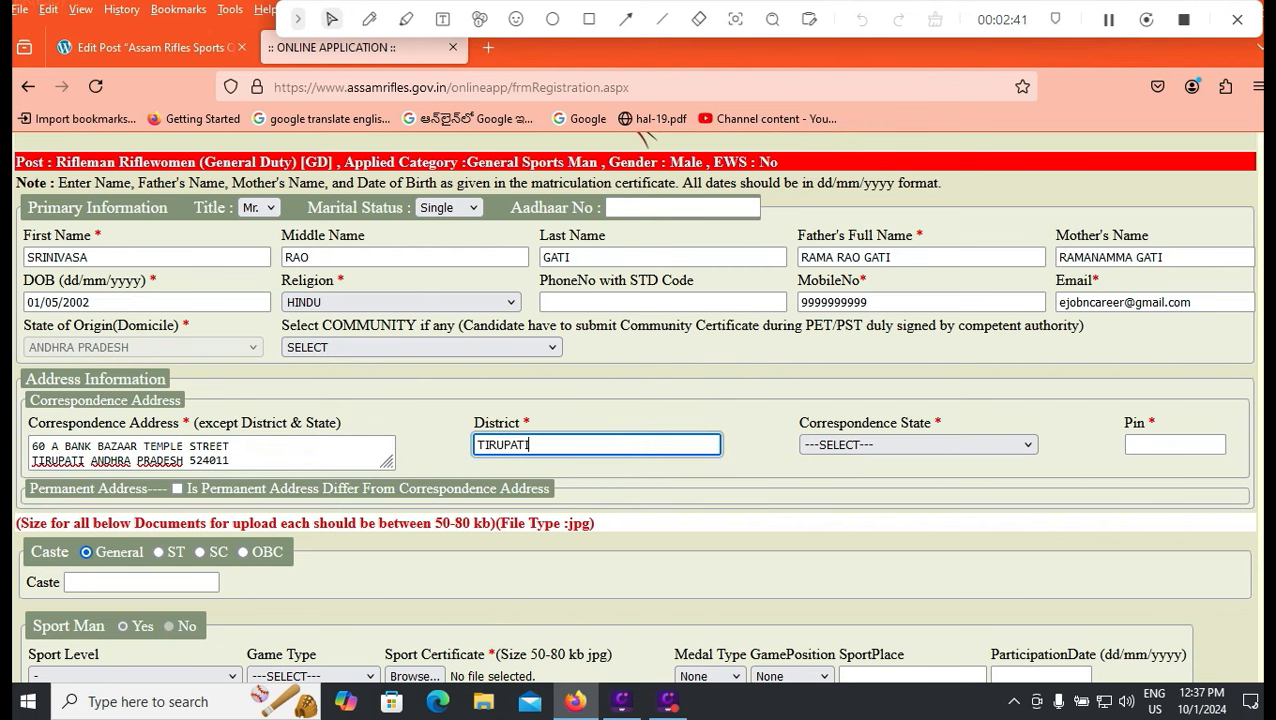
{"action": "left_click", "coordinate": [917, 445]}
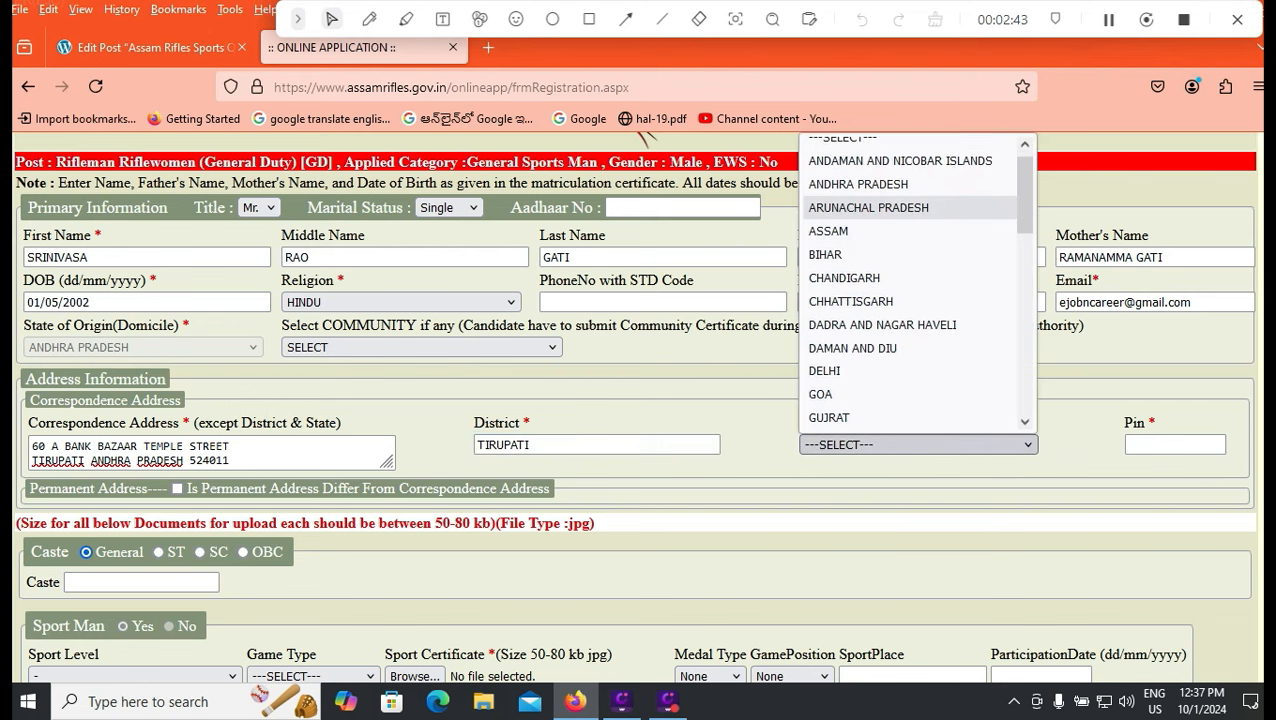
{"action": "left_click", "coordinate": [900, 184]}
{"action": "left_click", "coordinate": [1175, 445]}
{"action": "type", "text": "52"}
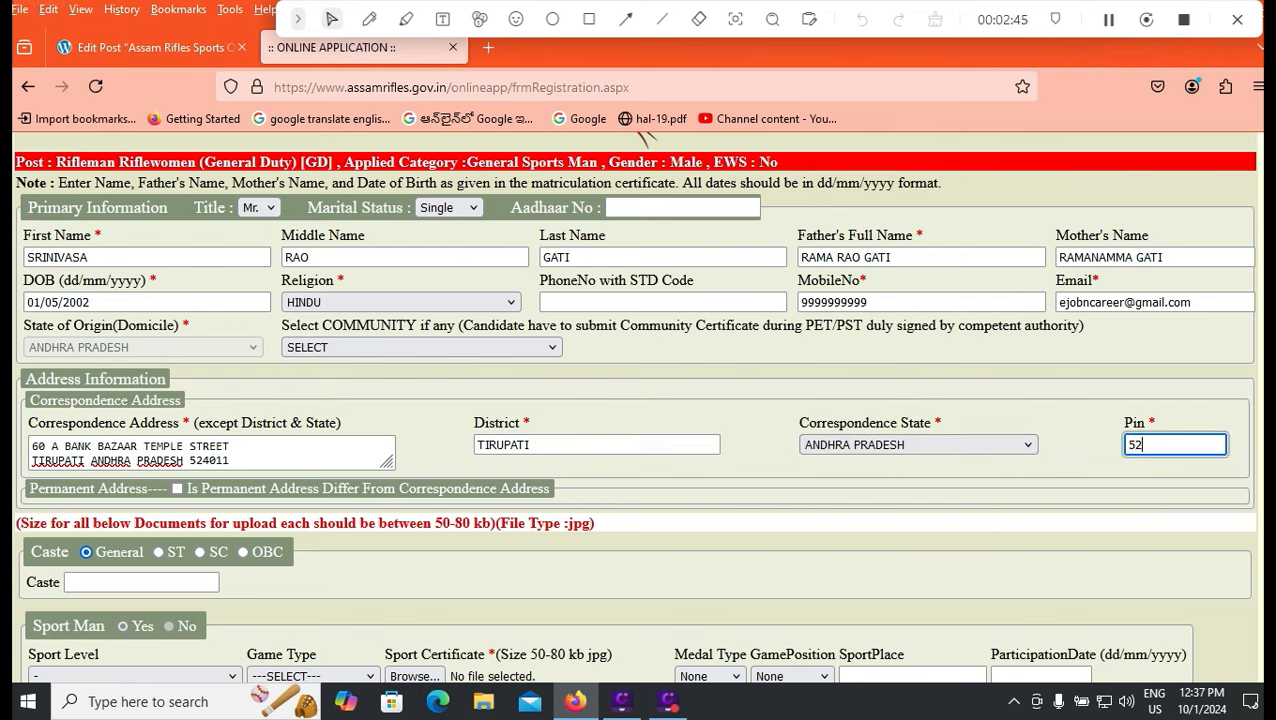
{"action": "type", "text": "4011"}
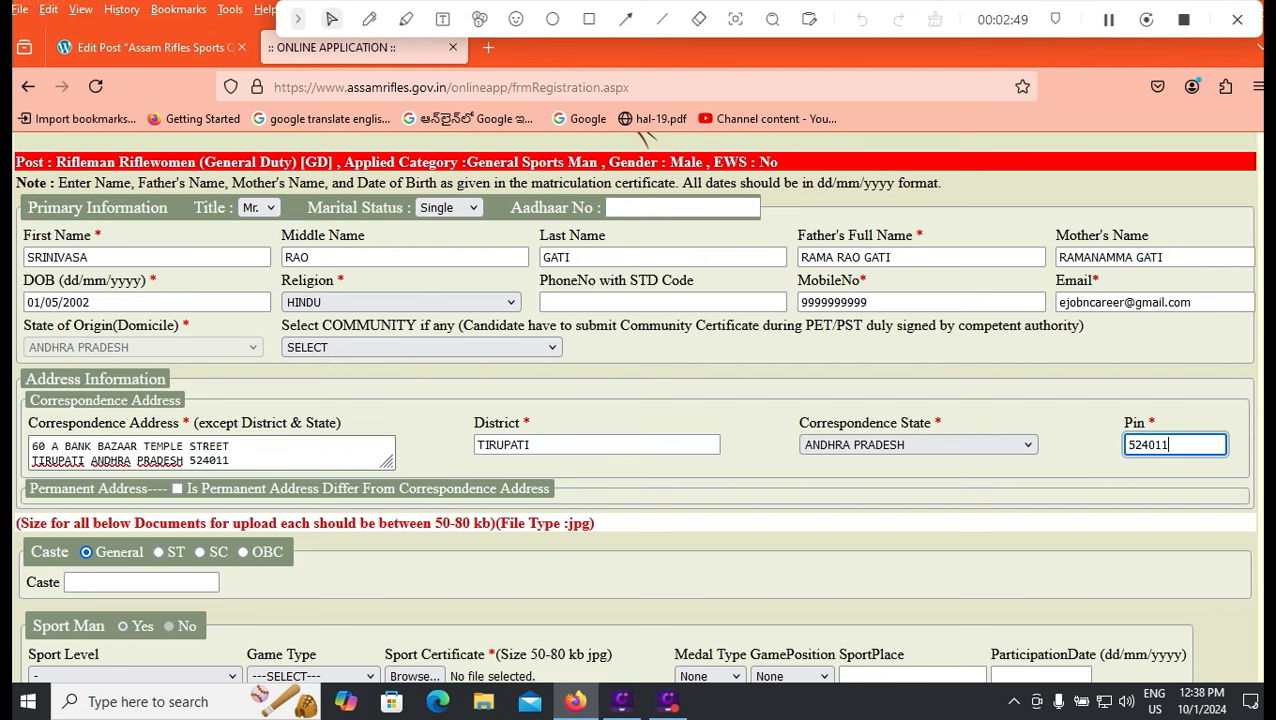
{"action": "left_click_drag", "start_coordinate": [230, 461], "coordinate": [31, 461]}
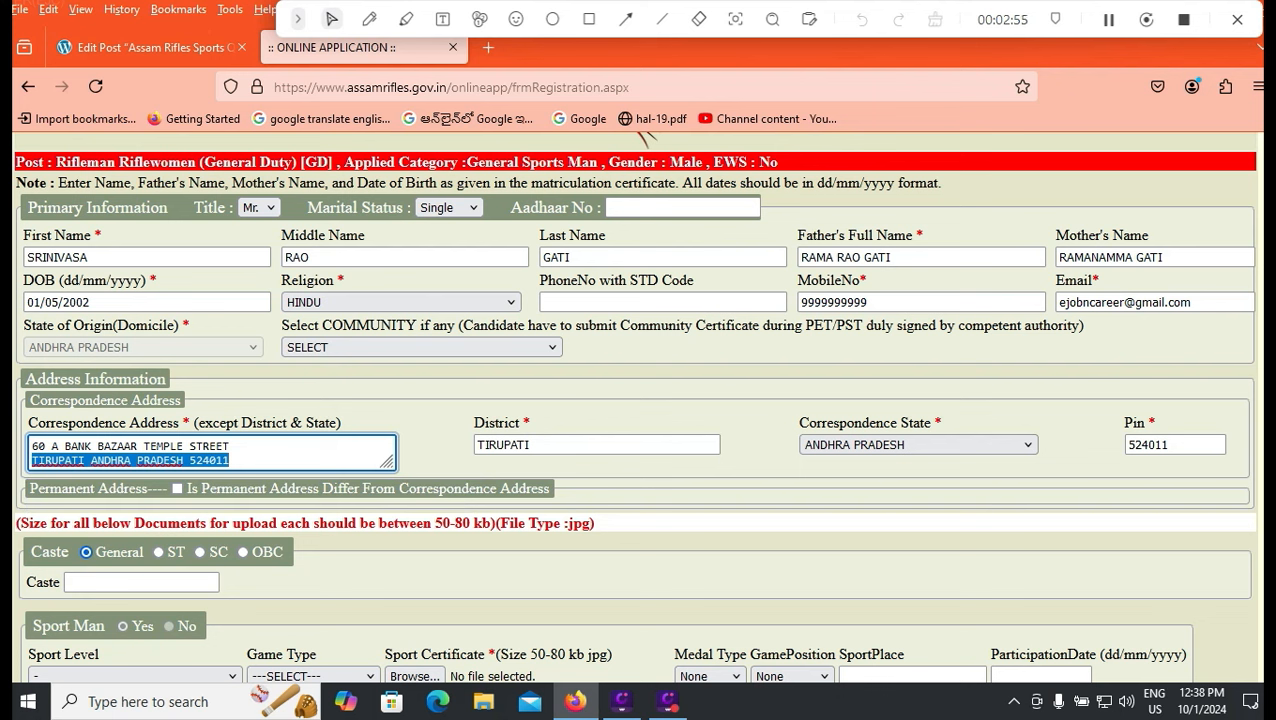
{"action": "key", "text": "BackSpace"}
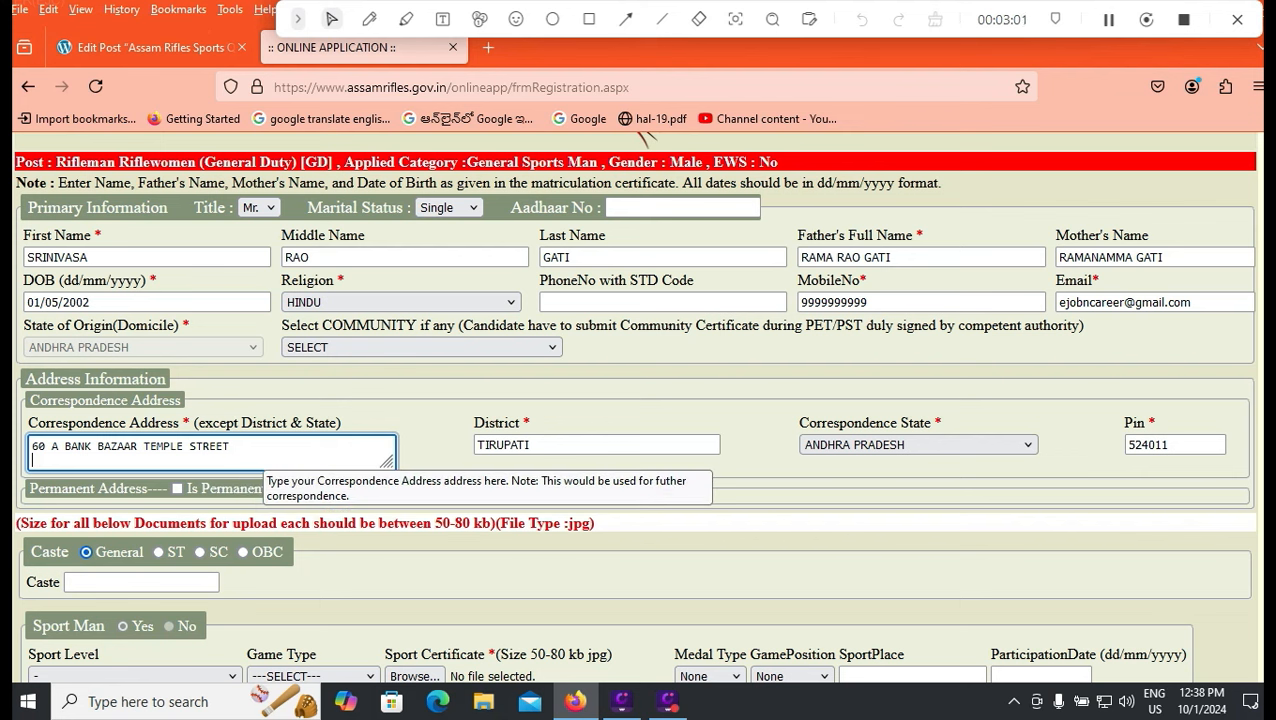
{"action": "key", "text": "Return"}
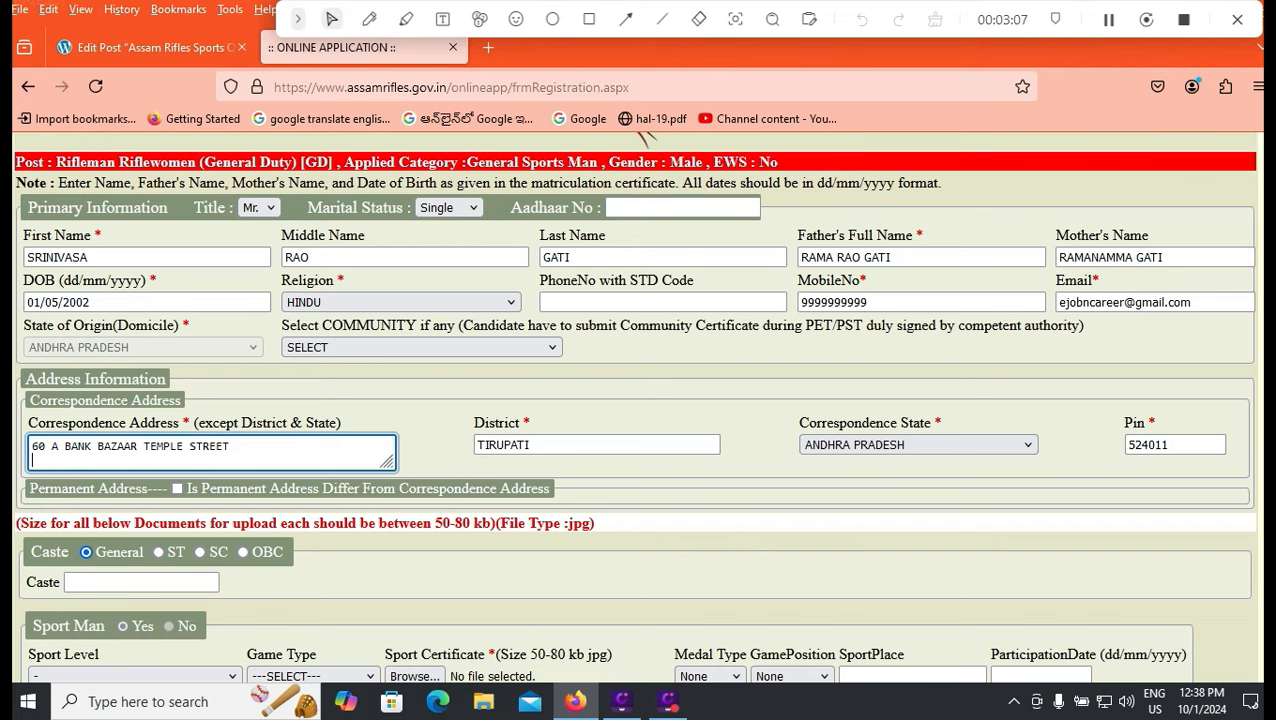
Tick 'Is Permanent Address Differ From Correspondence Address' and bring up the Sport Level choices.
{"action": "left_click", "coordinate": [177, 488]}
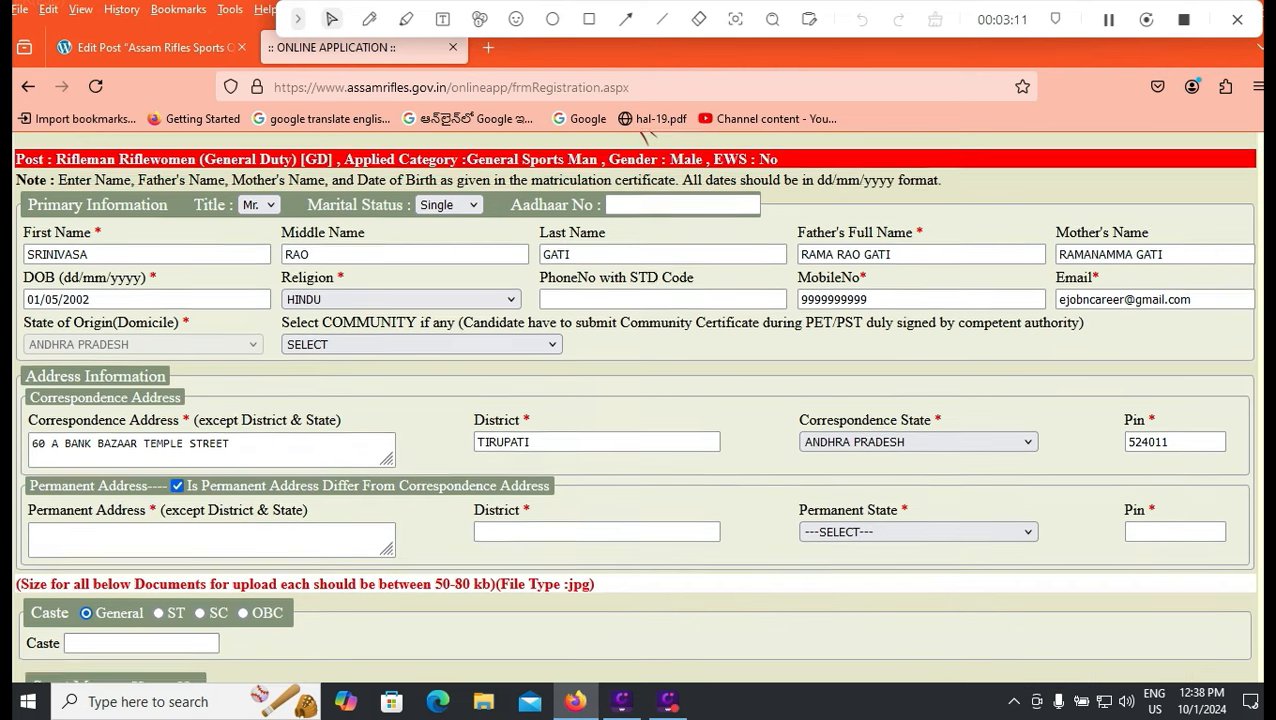
{"action": "scroll", "coordinate": [634, 405], "scroll_direction": "down", "scroll_amount": 2}
{"action": "scroll", "coordinate": [140, 550], "scroll_direction": "down", "scroll_amount": 2}
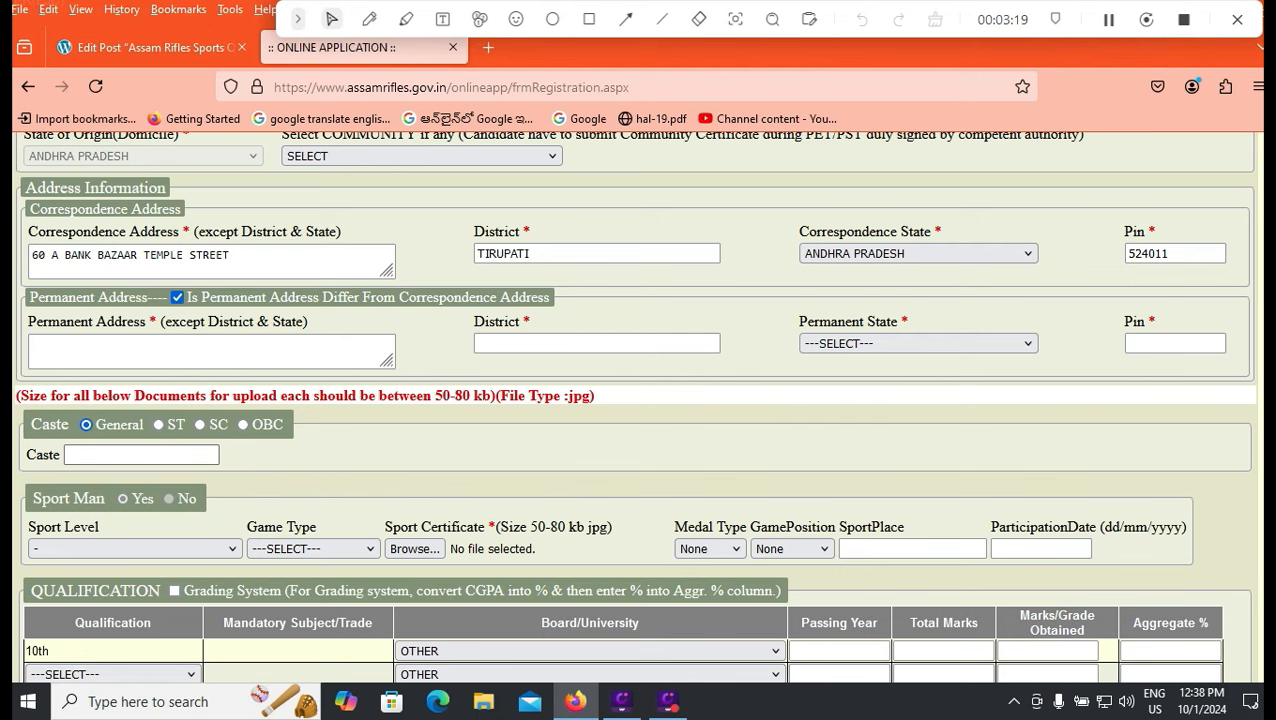
{"action": "left_click", "coordinate": [154, 456]}
{"action": "scroll", "coordinate": [154, 456], "scroll_direction": "down", "scroll_amount": 1}
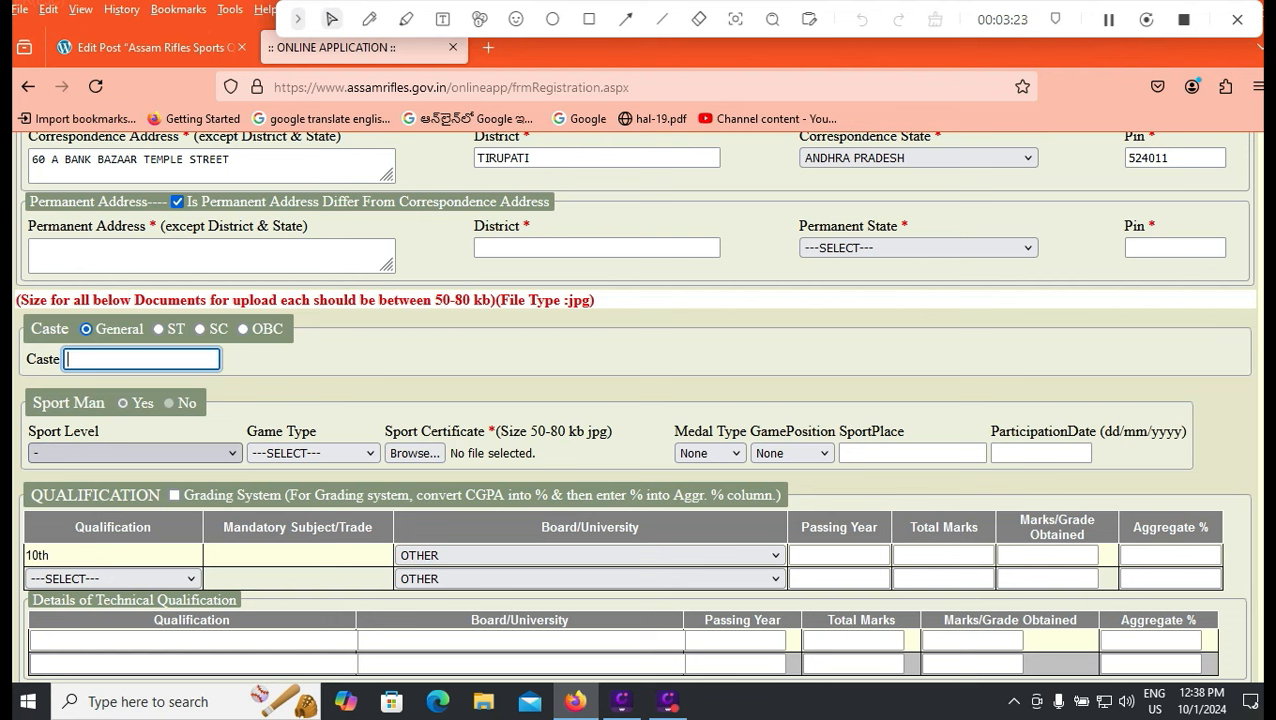
{"action": "left_click", "coordinate": [150, 454]}
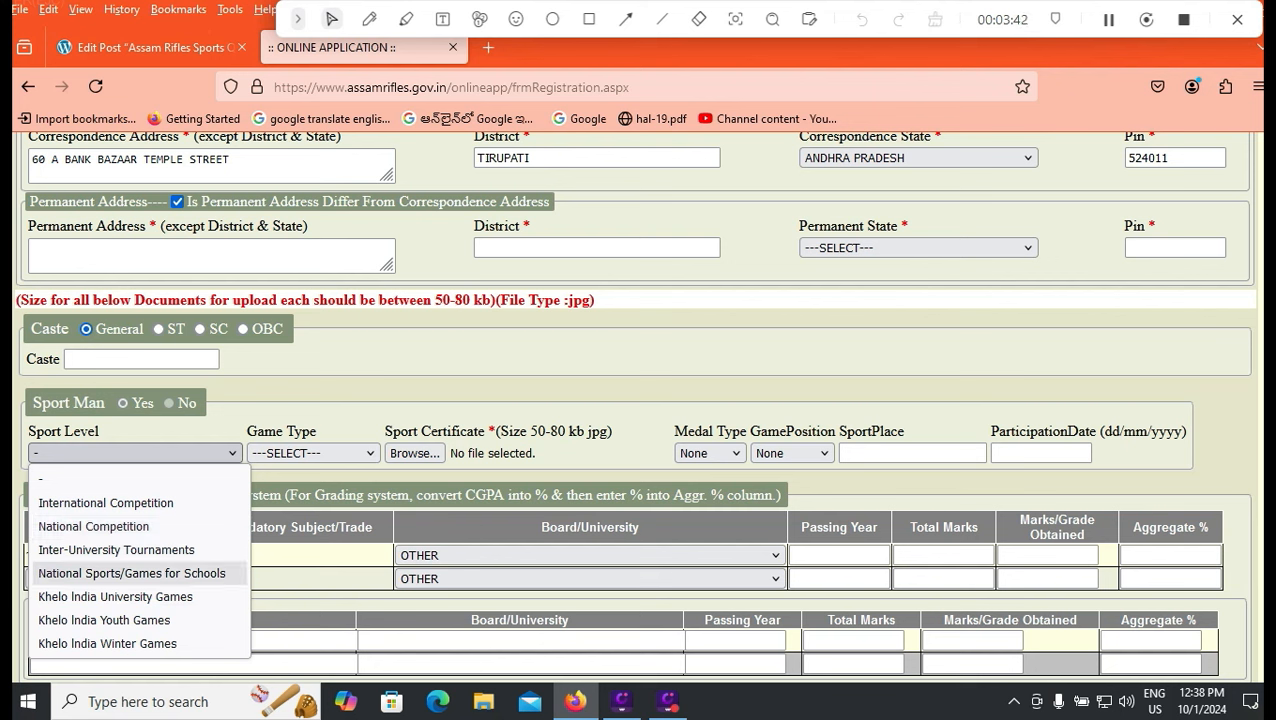
Set Inter-University Tournaments and Badminton, leaving medal and position at None, then browse for a certificate.
{"action": "left_click", "coordinate": [116, 550]}
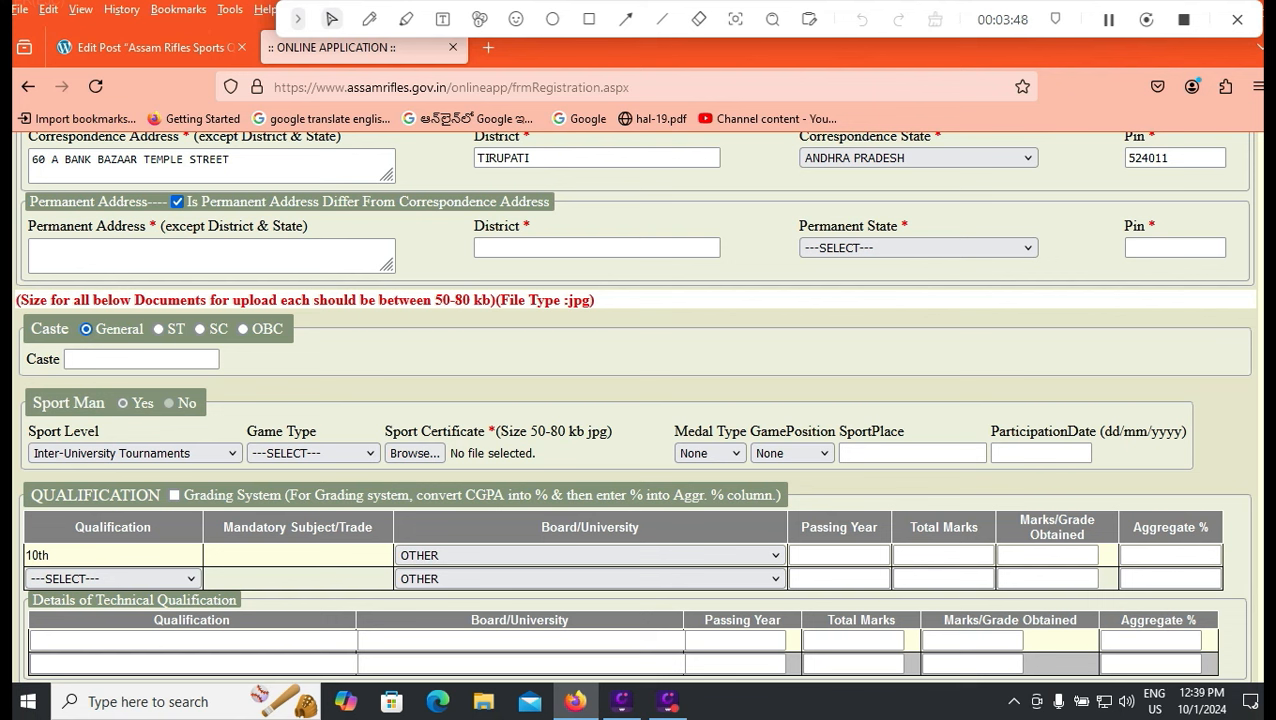
{"action": "left_click", "coordinate": [313, 453]}
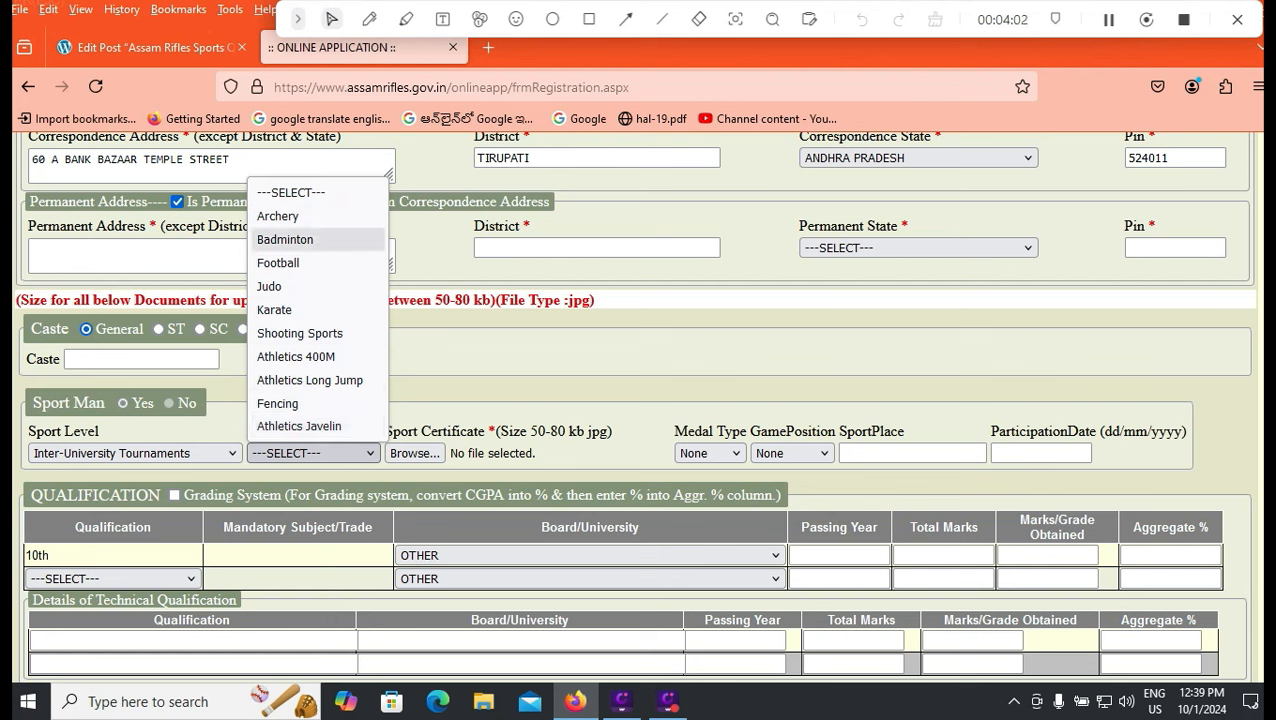
{"action": "left_click", "coordinate": [285, 239]}
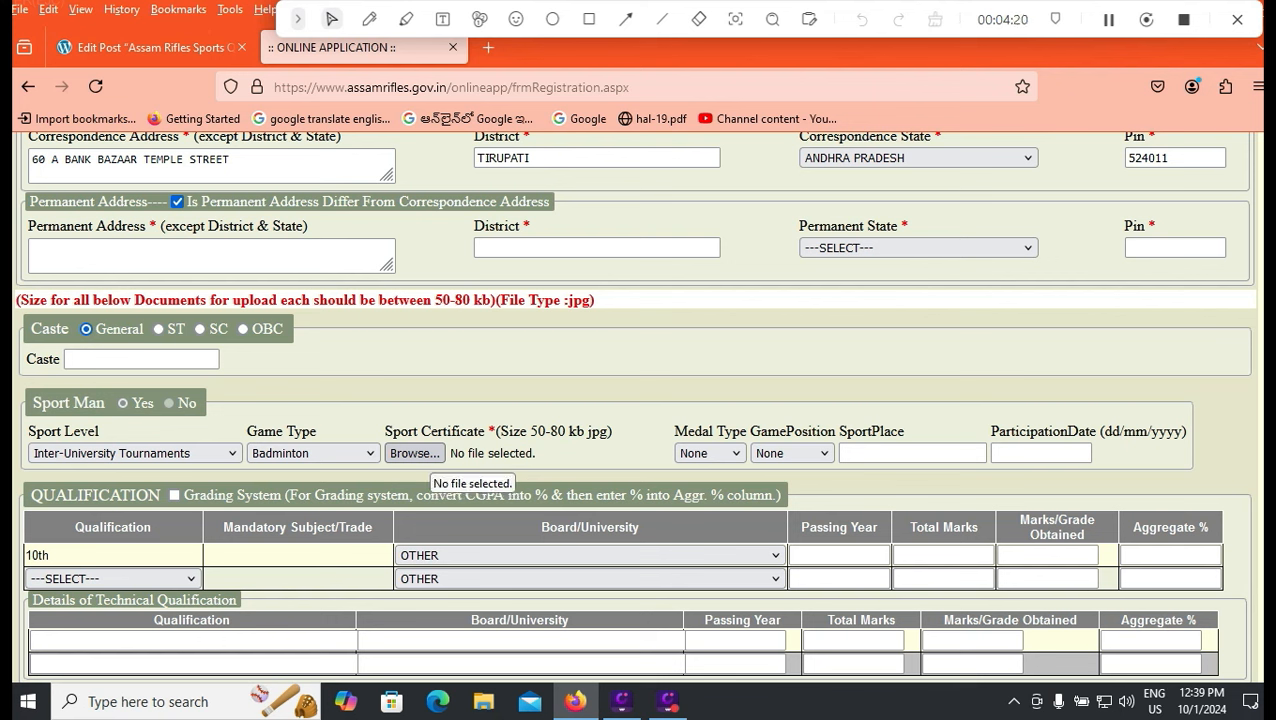
{"action": "left_click", "coordinate": [709, 453]}
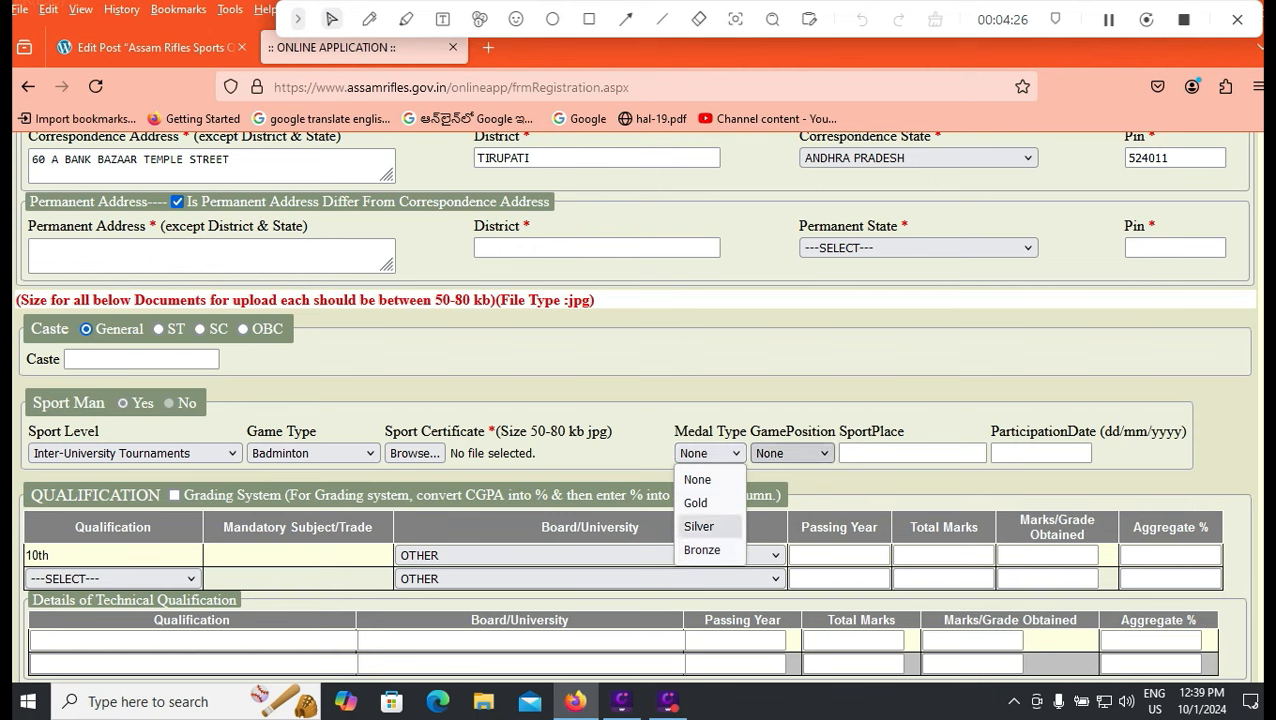
{"action": "left_click", "coordinate": [791, 453]}
{"action": "left_click", "coordinate": [880, 410]}
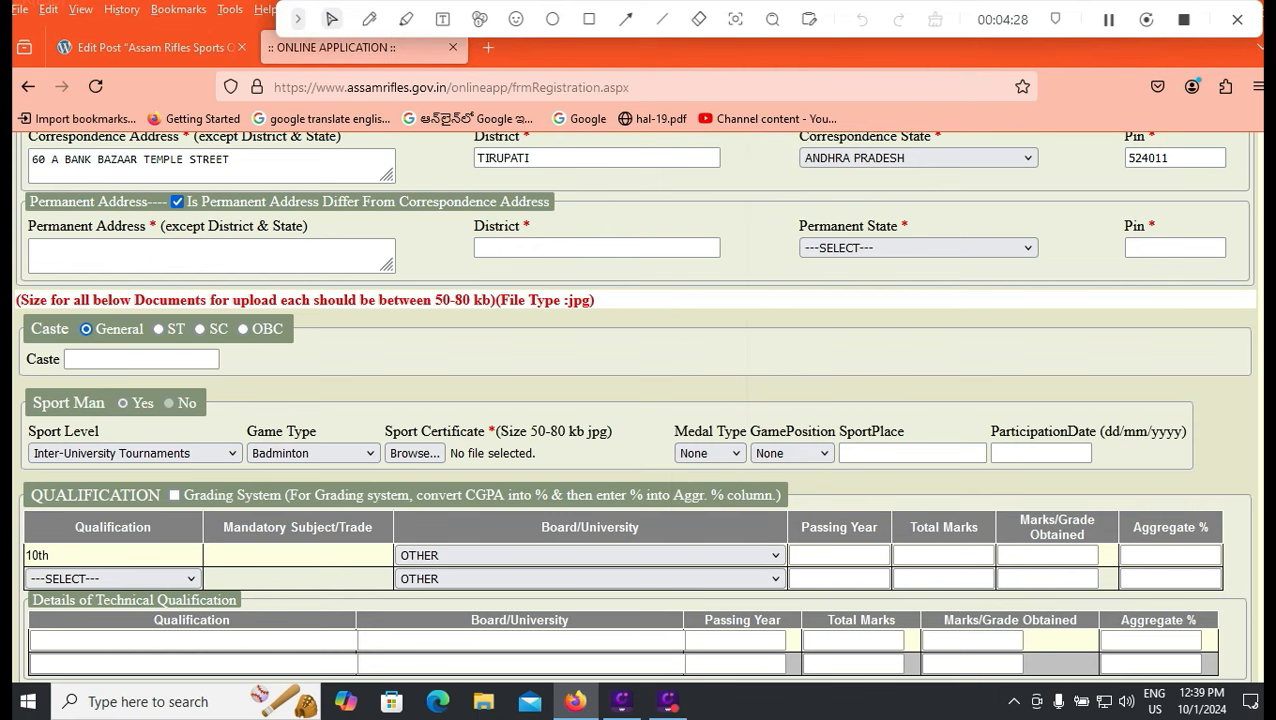
{"action": "left_click", "coordinate": [414, 454]}
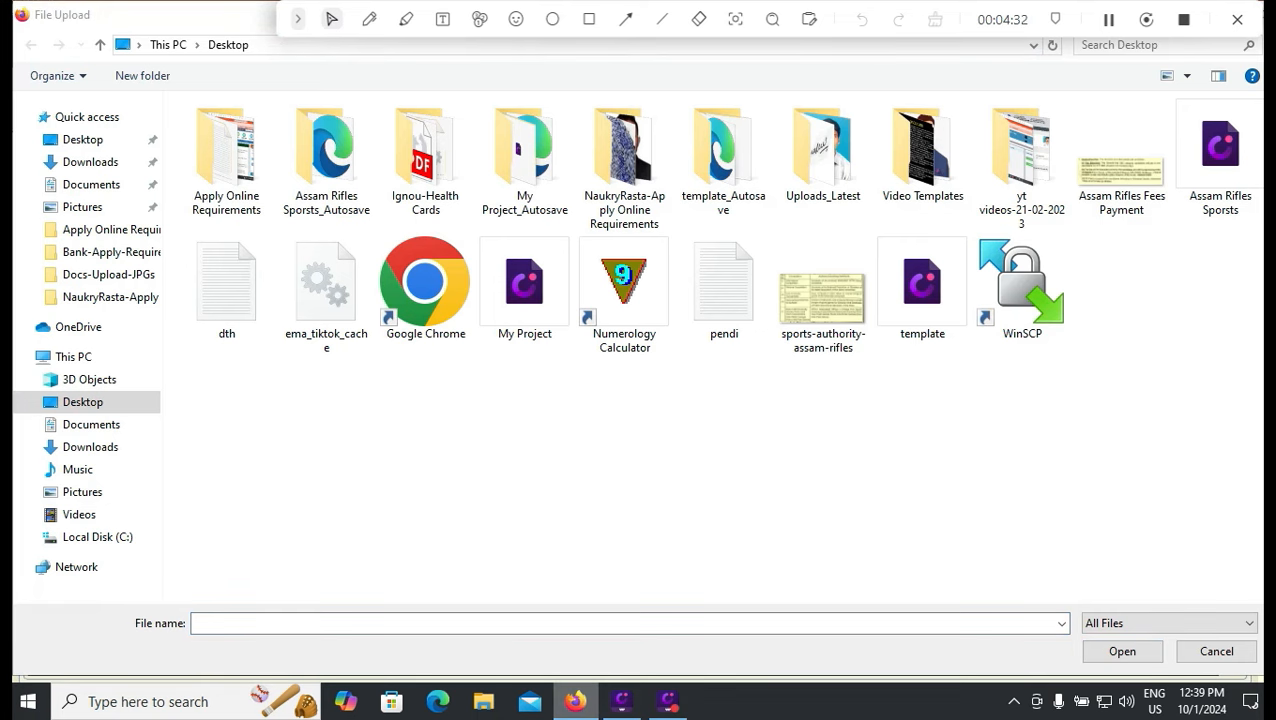
Cancel the certificate upload, keep GamePosition None, and enter participation date 01/01/2000.
{"action": "left_click", "coordinate": [1216, 651]}
{"action": "left_click", "coordinate": [791, 453]}
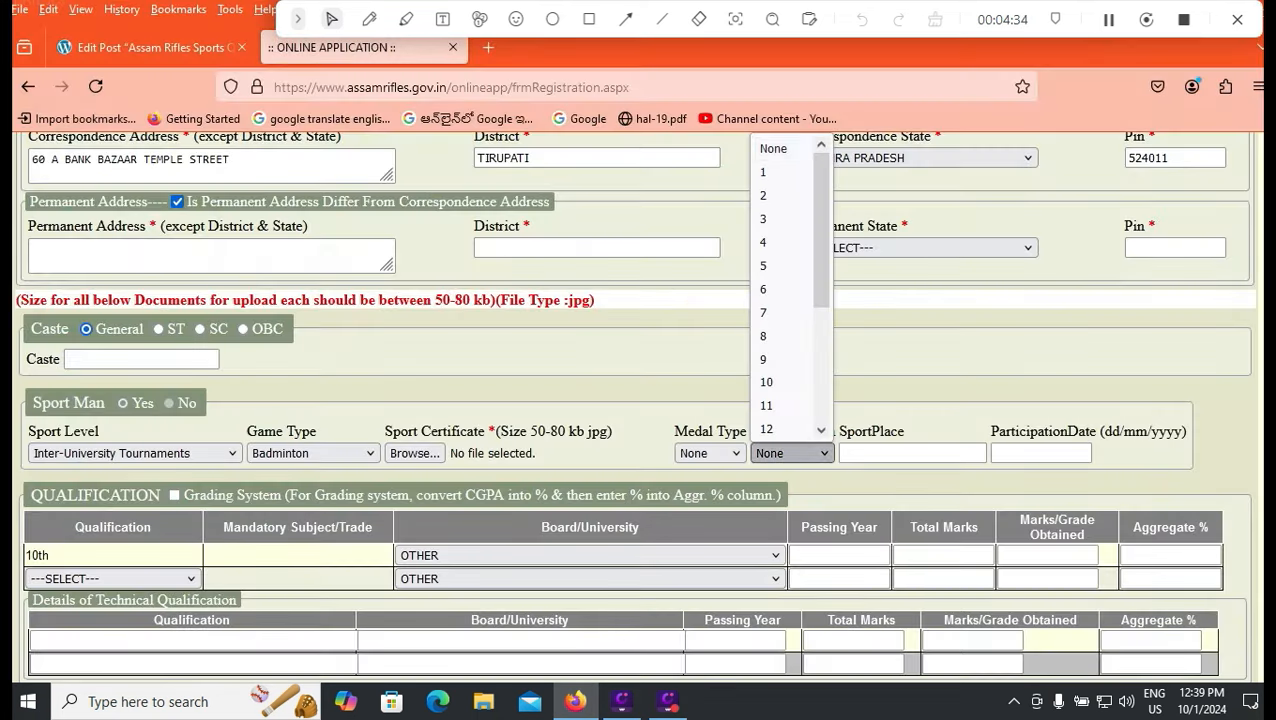
{"action": "scroll", "coordinate": [790, 285], "scroll_direction": "down", "scroll_amount": 3}
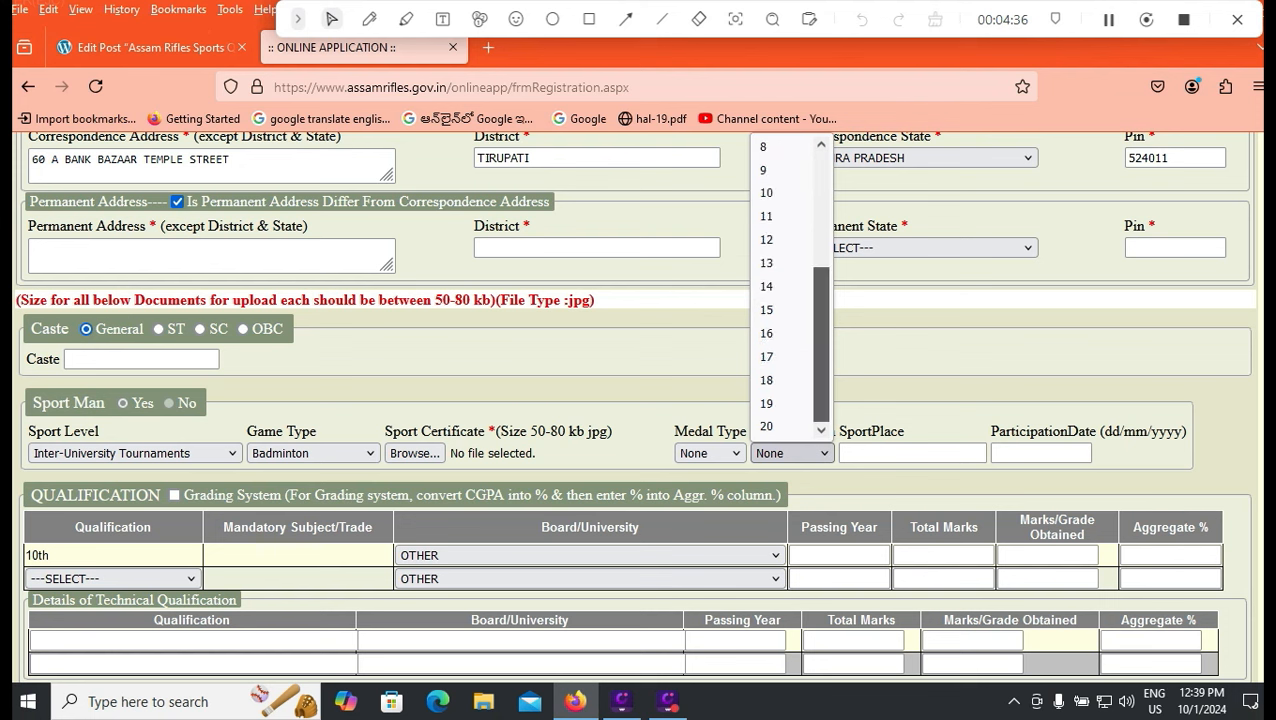
{"action": "left_click", "coordinate": [890, 402]}
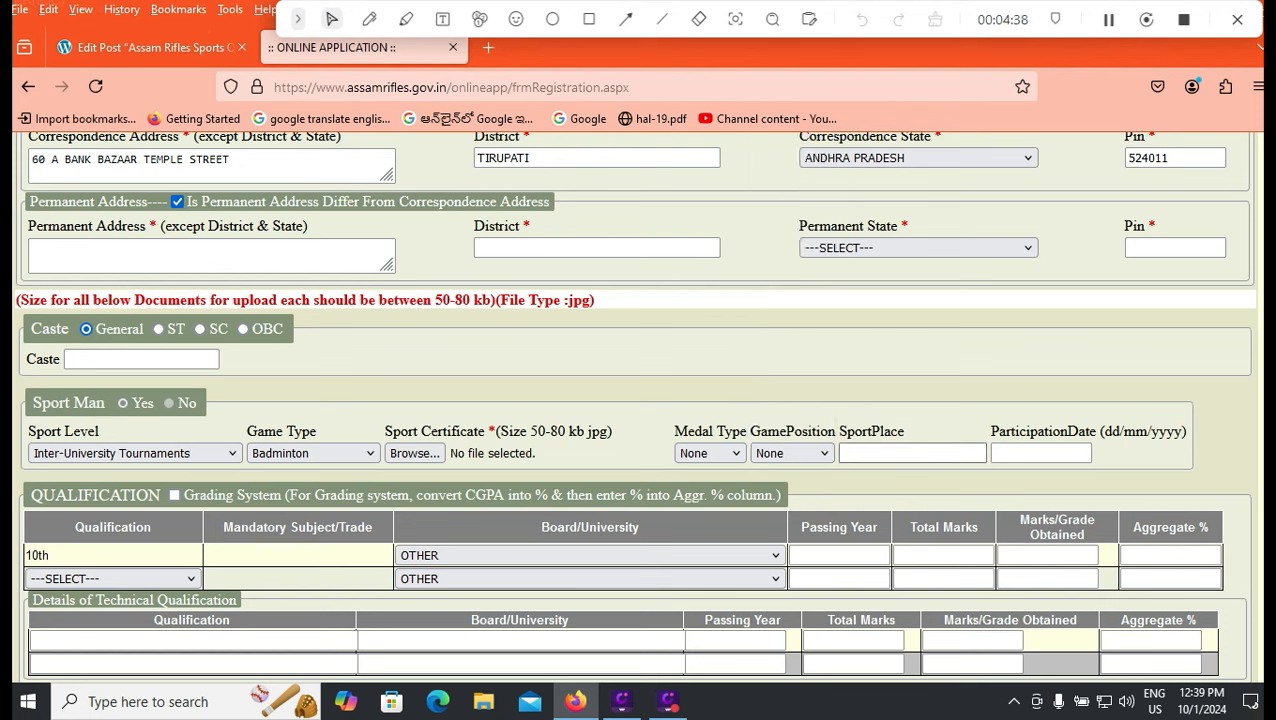
{"action": "left_click", "coordinate": [912, 453]}
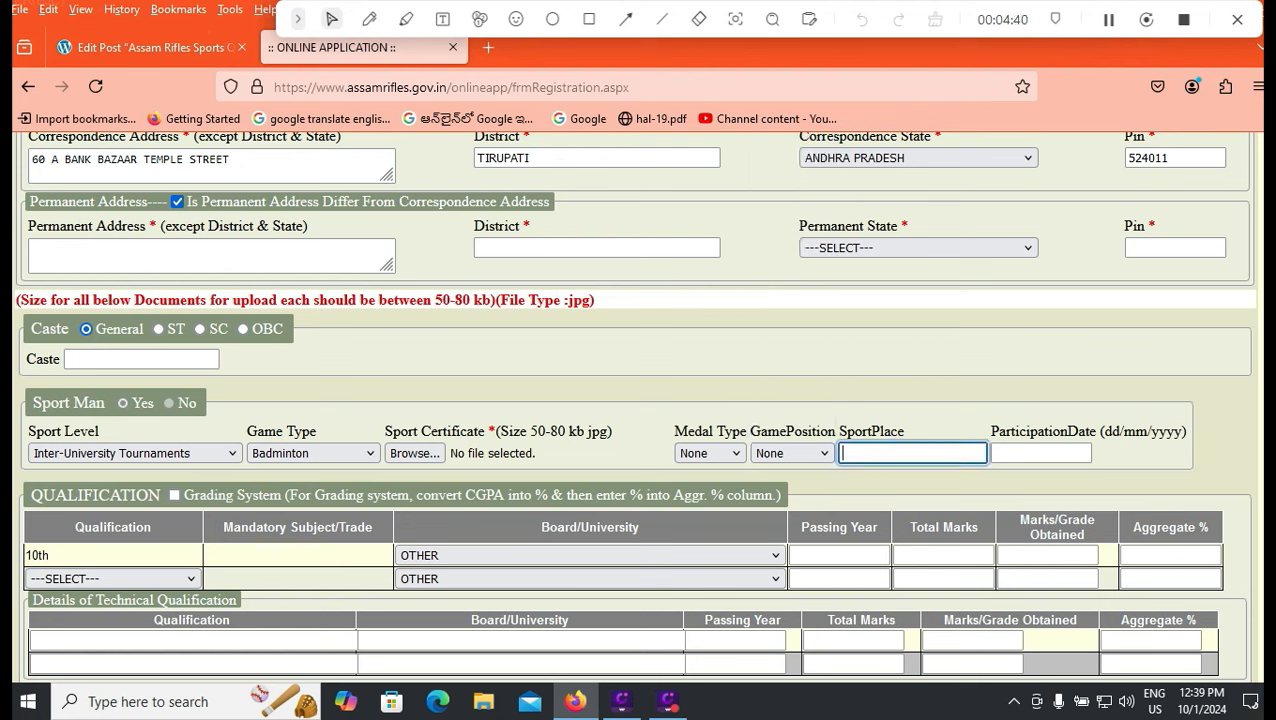
{"action": "left_click", "coordinate": [1040, 453]}
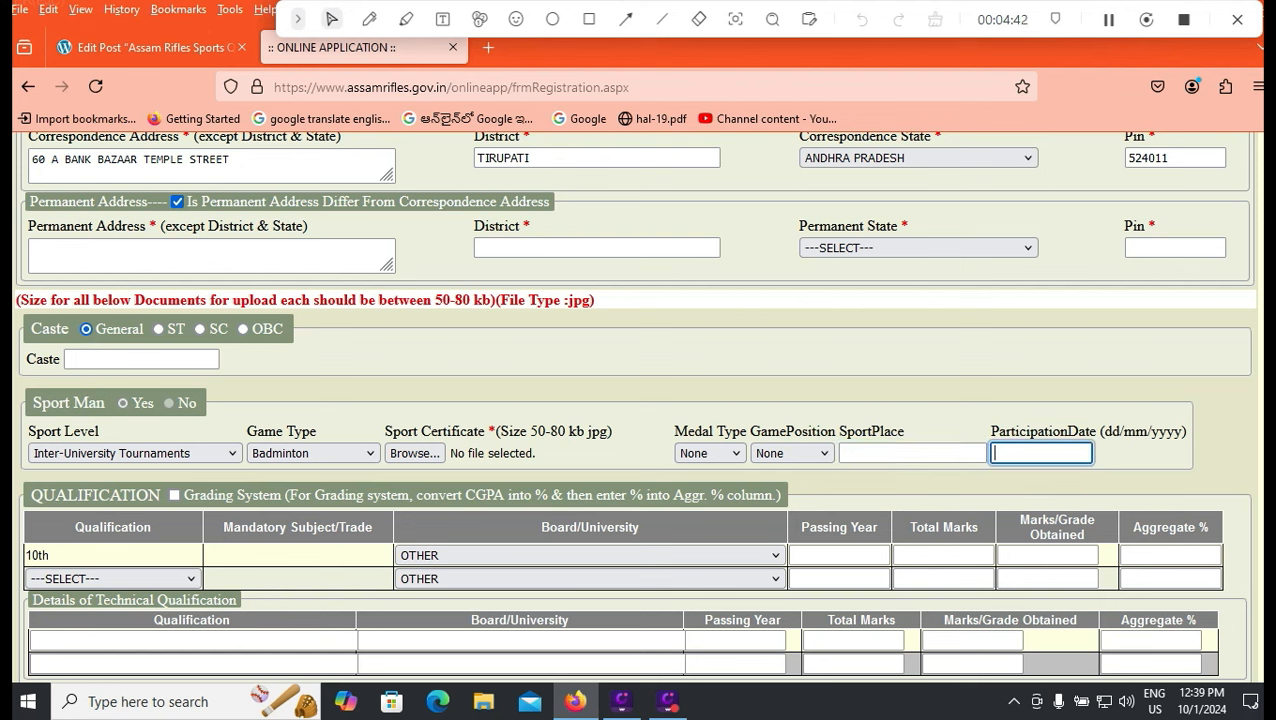
{"action": "type", "text": "01/01/2000"}
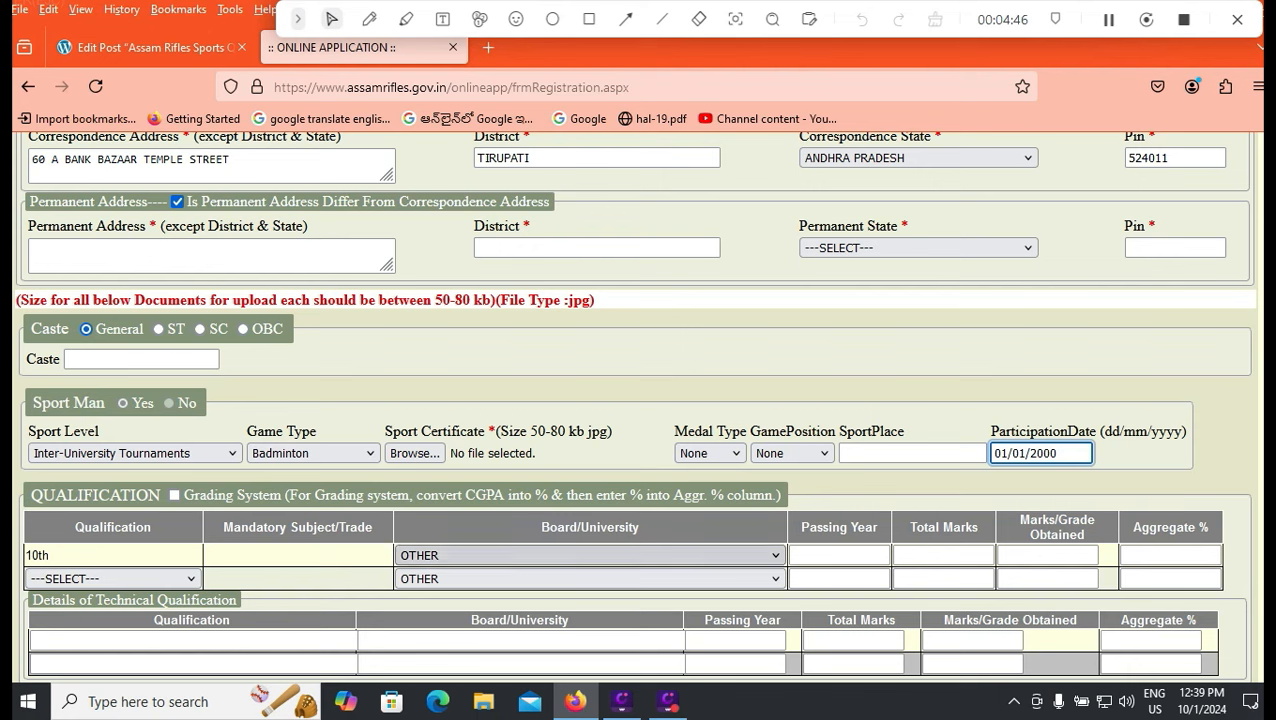
{"action": "scroll", "coordinate": [640, 400], "scroll_direction": "down", "scroll_amount": 2}
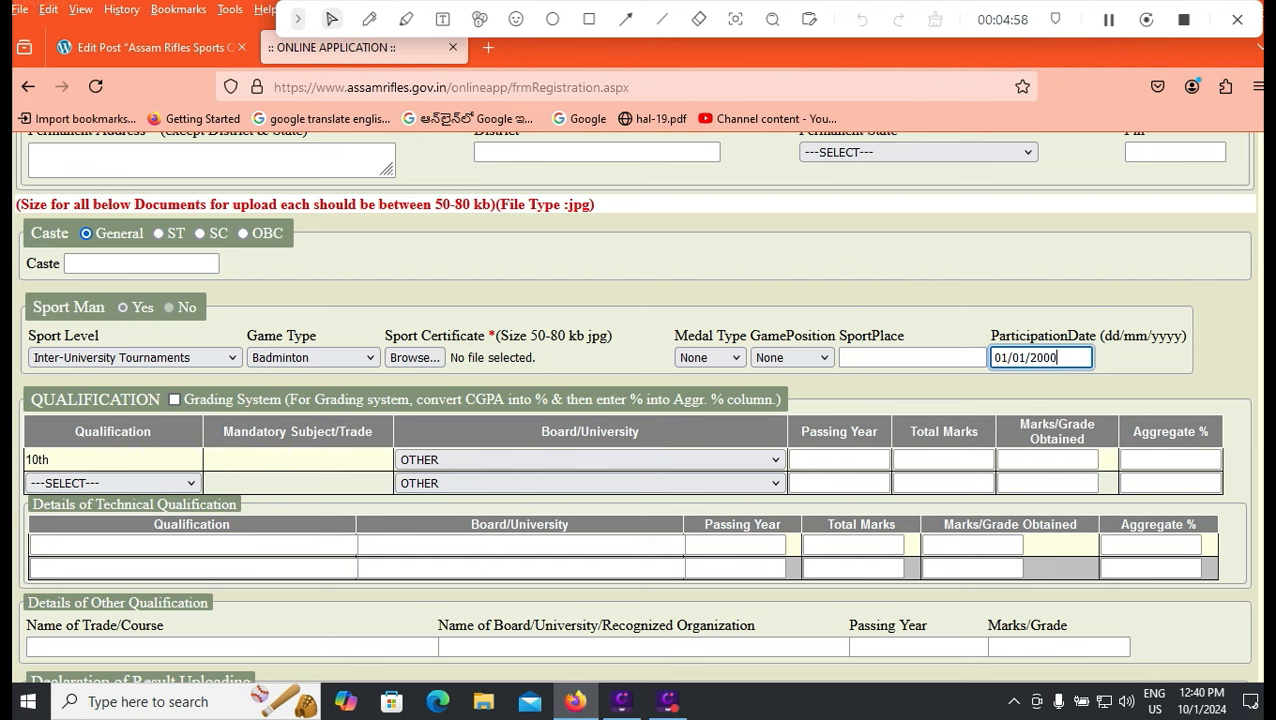
Leave grading off and set the 10th board to Central Board of Secondary Education.
{"action": "left_click", "coordinate": [174, 399]}
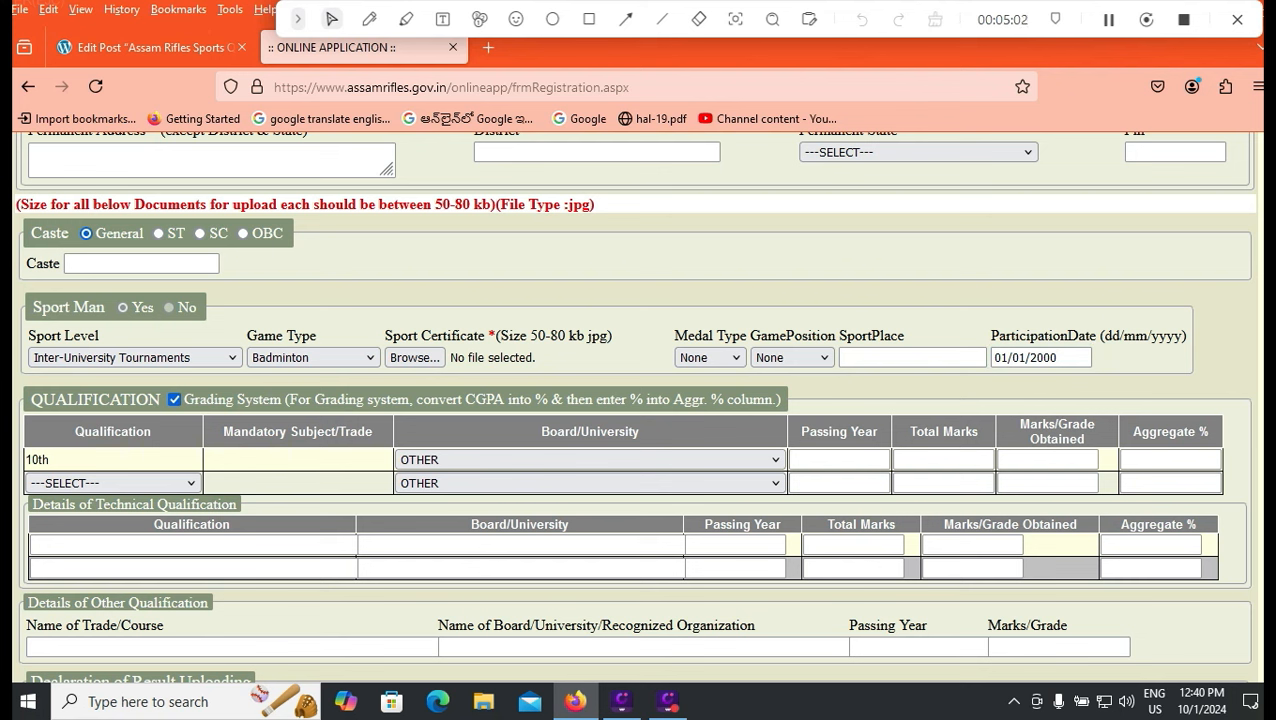
{"action": "left_click", "coordinate": [174, 399]}
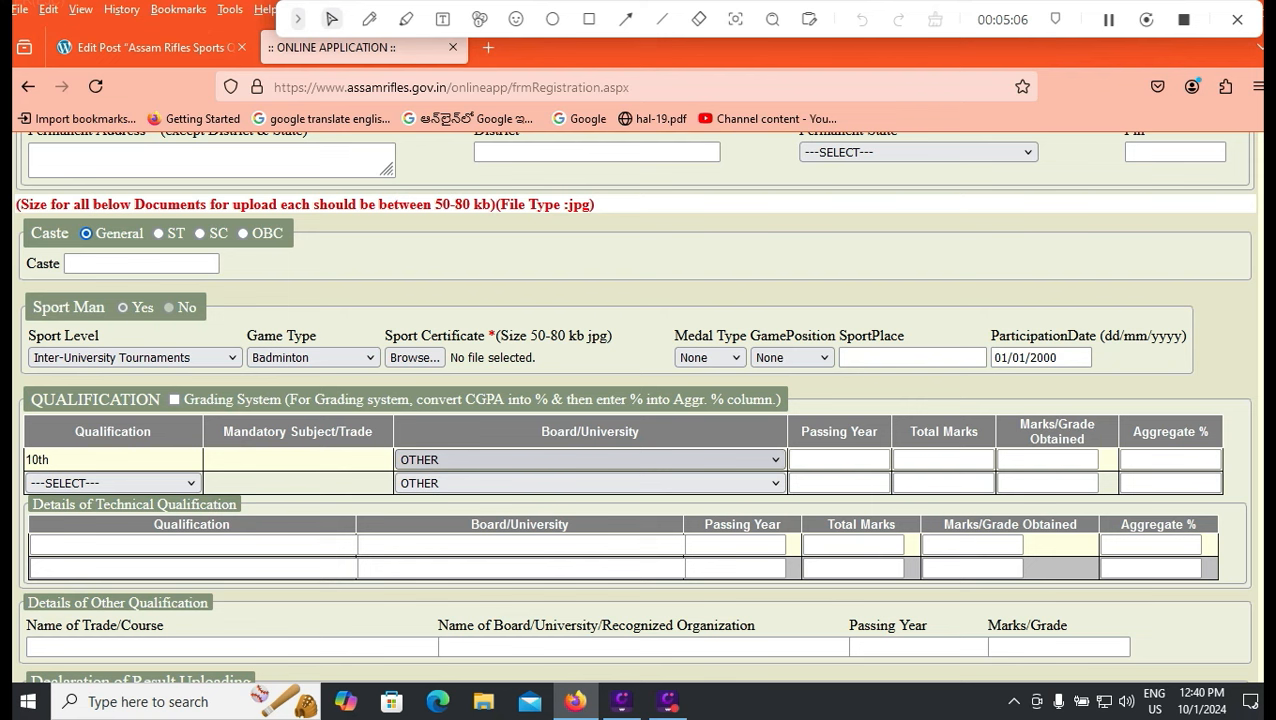
{"action": "left_click", "coordinate": [590, 459]}
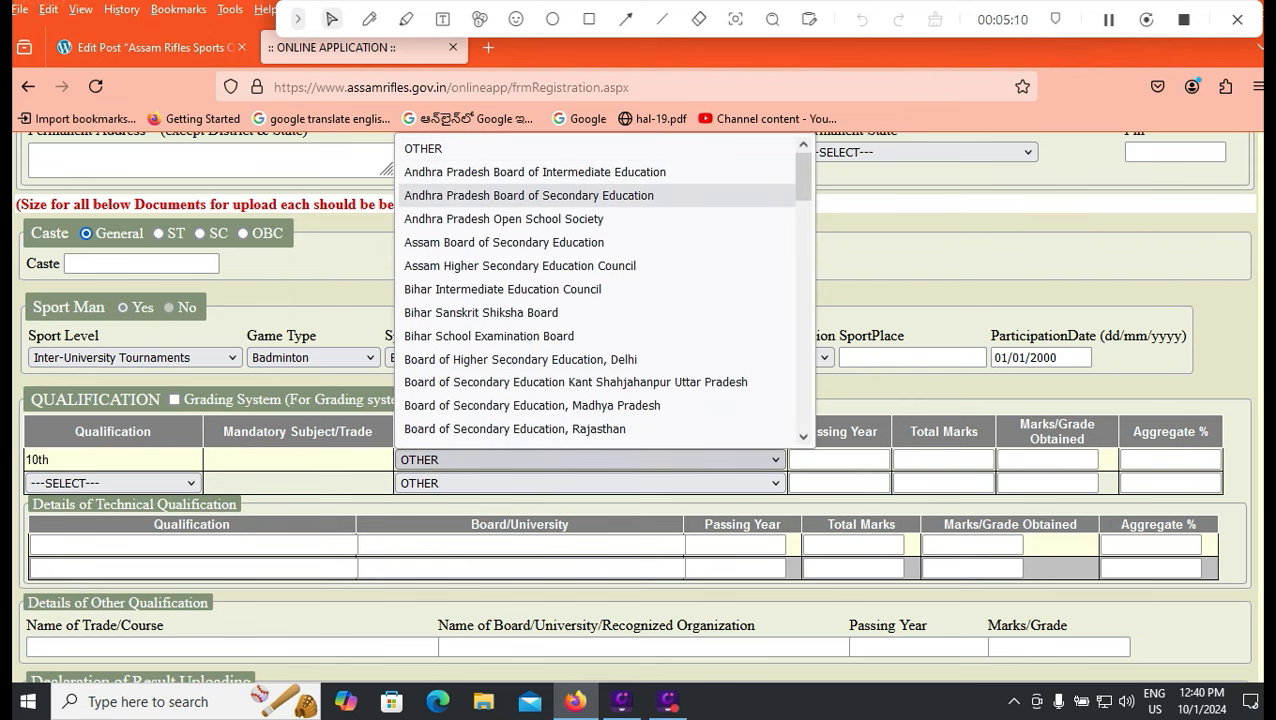
{"action": "scroll", "coordinate": [600, 290], "scroll_direction": "down", "scroll_amount": 3}
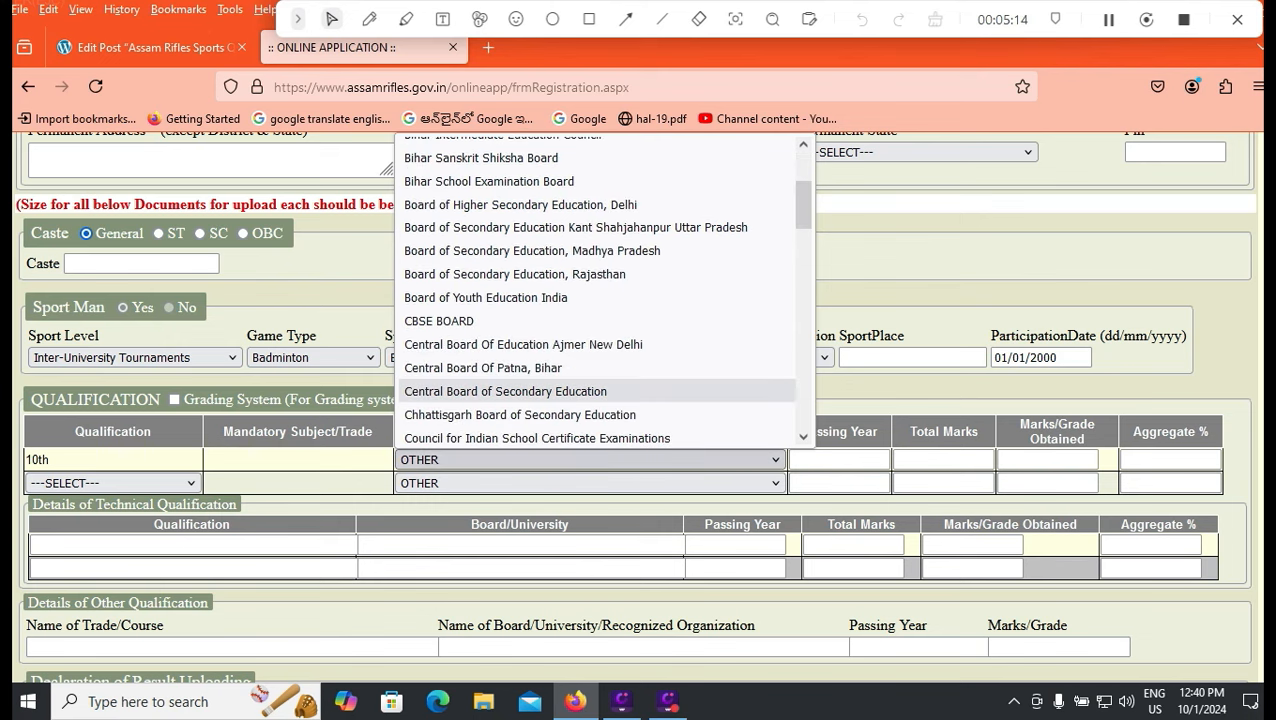
{"action": "left_click", "coordinate": [505, 391]}
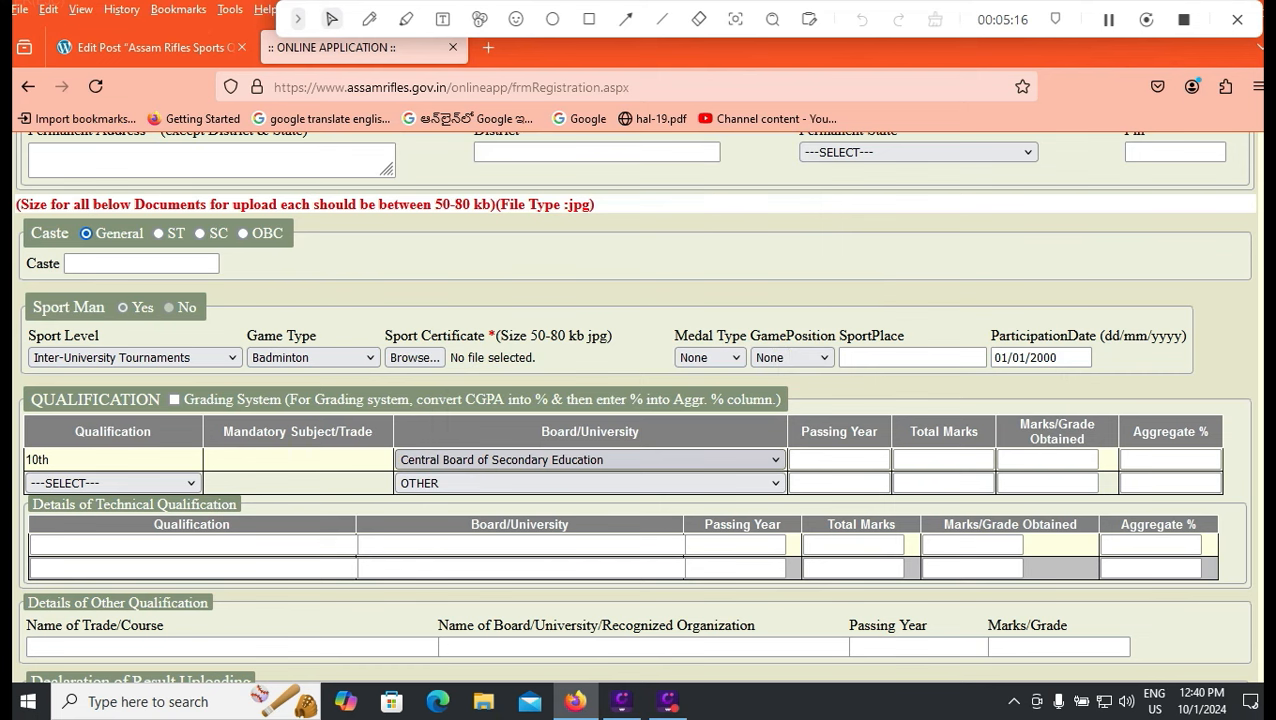
{"action": "left_click", "coordinate": [590, 459]}
{"action": "left_click_drag", "start_coordinate": [803, 197], "coordinate": [803, 162]}
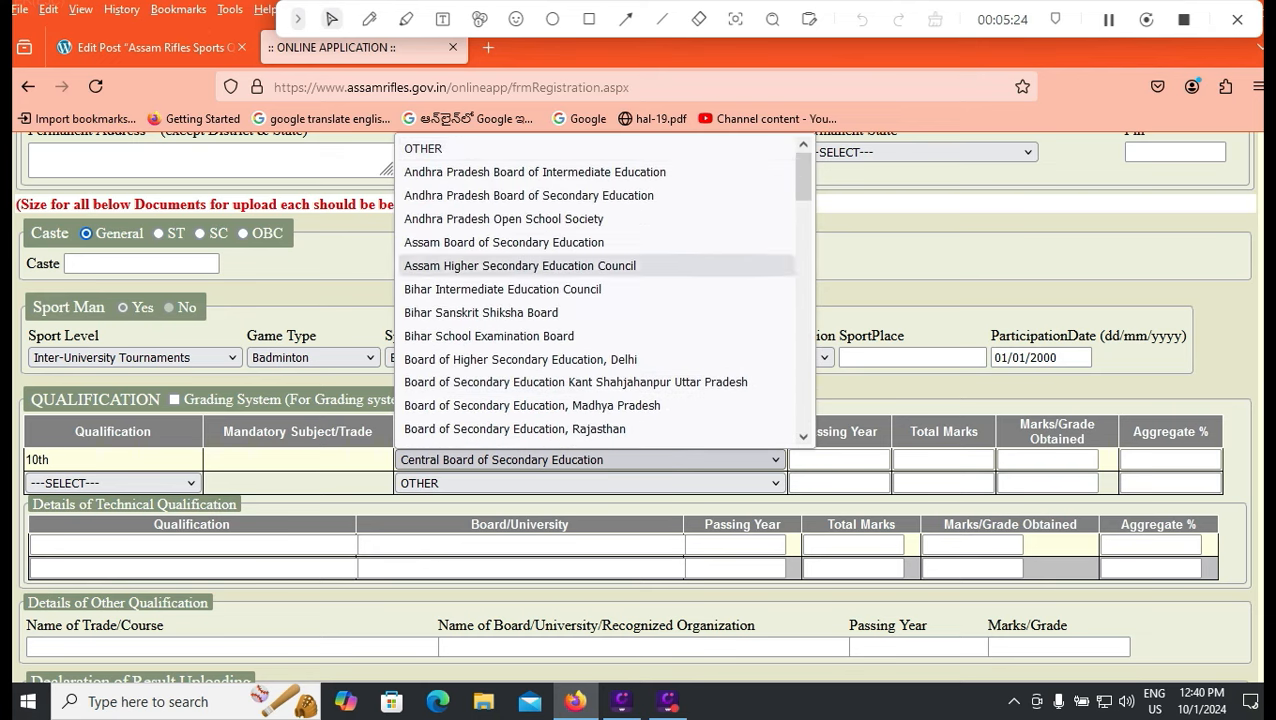
{"action": "left_click", "coordinate": [590, 483]}
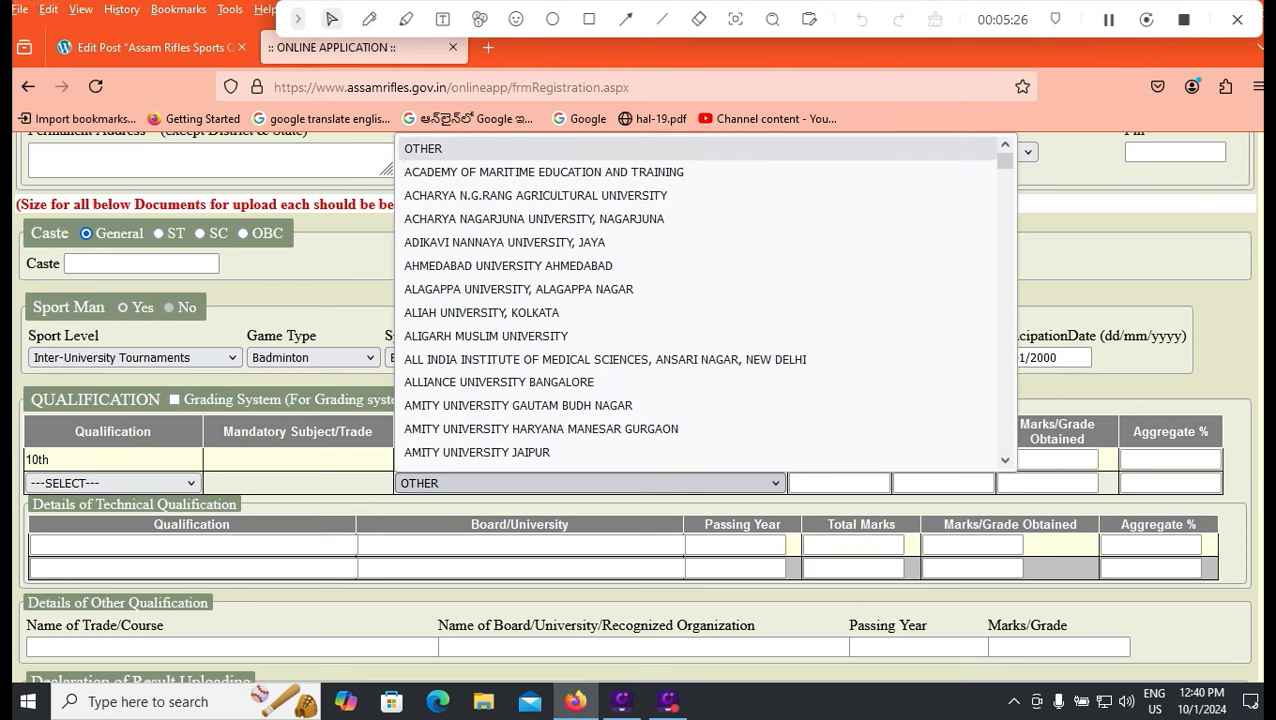
{"action": "left_click", "coordinate": [836, 484]}
Enter 10th passing year 2015, total marks 600 and marks obtained 480.
{"action": "left_click", "coordinate": [839, 460]}
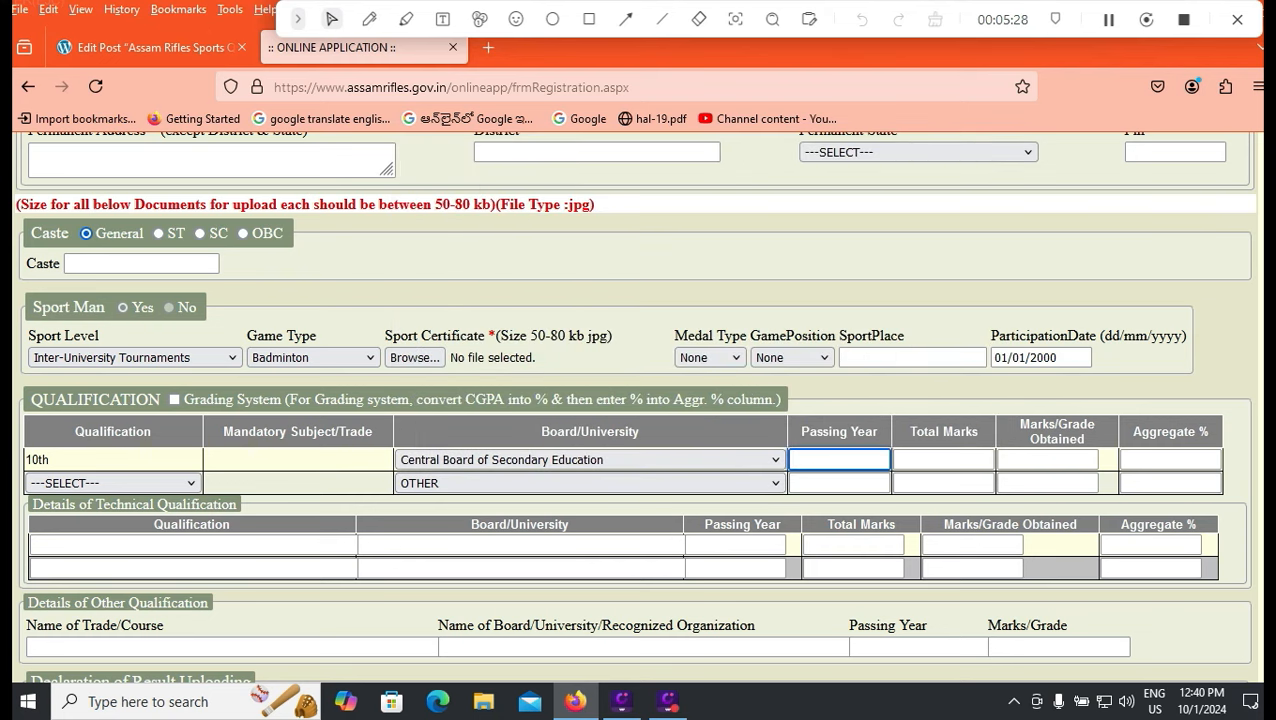
{"action": "type", "text": "2015"}
{"action": "left_click", "coordinate": [943, 460]}
{"action": "type", "text": "600"}
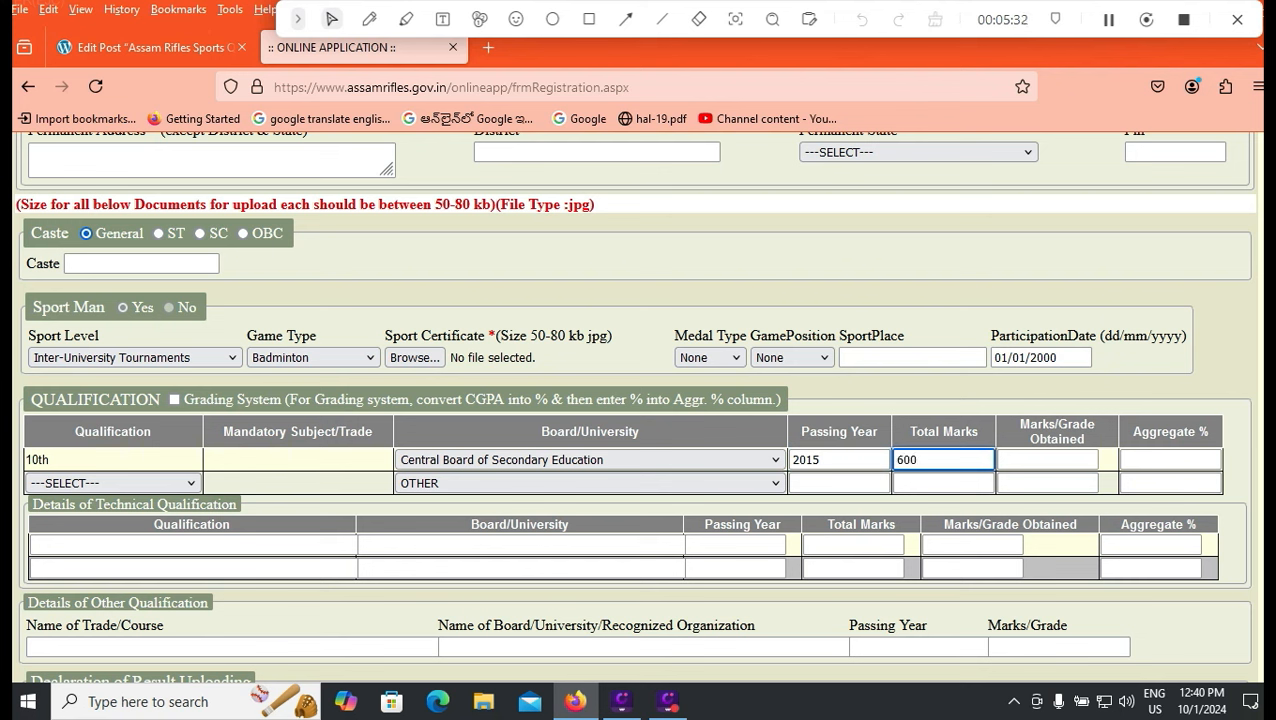
{"action": "left_click", "coordinate": [1047, 460]}
{"action": "type", "text": "480"}
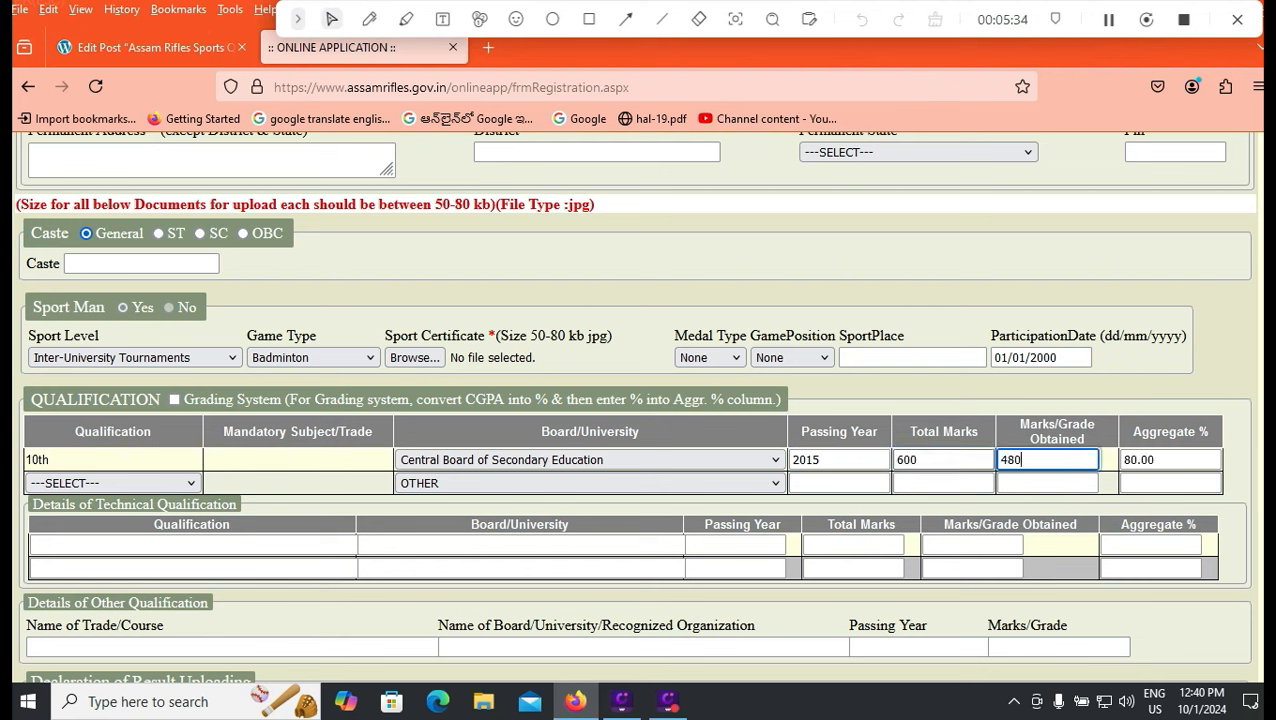
Make the second qualification row 12th and browse its board options.
{"action": "left_click", "coordinate": [113, 483]}
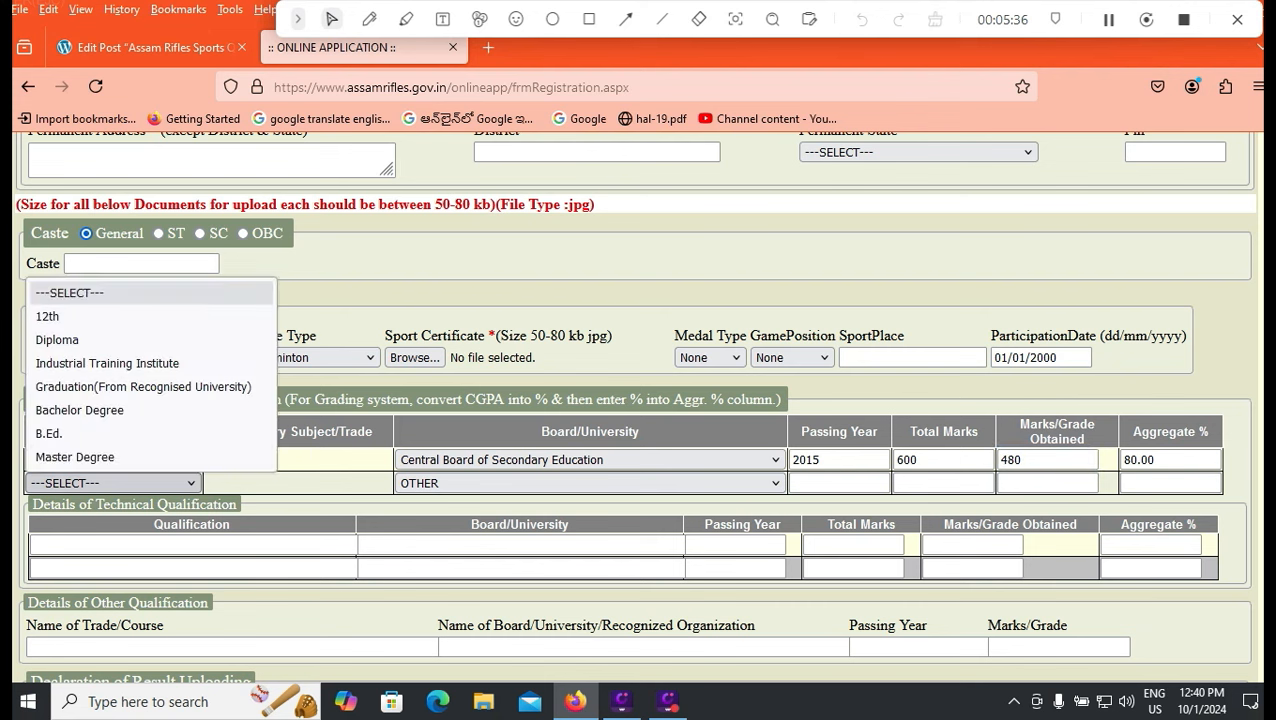
{"action": "left_click", "coordinate": [113, 316]}
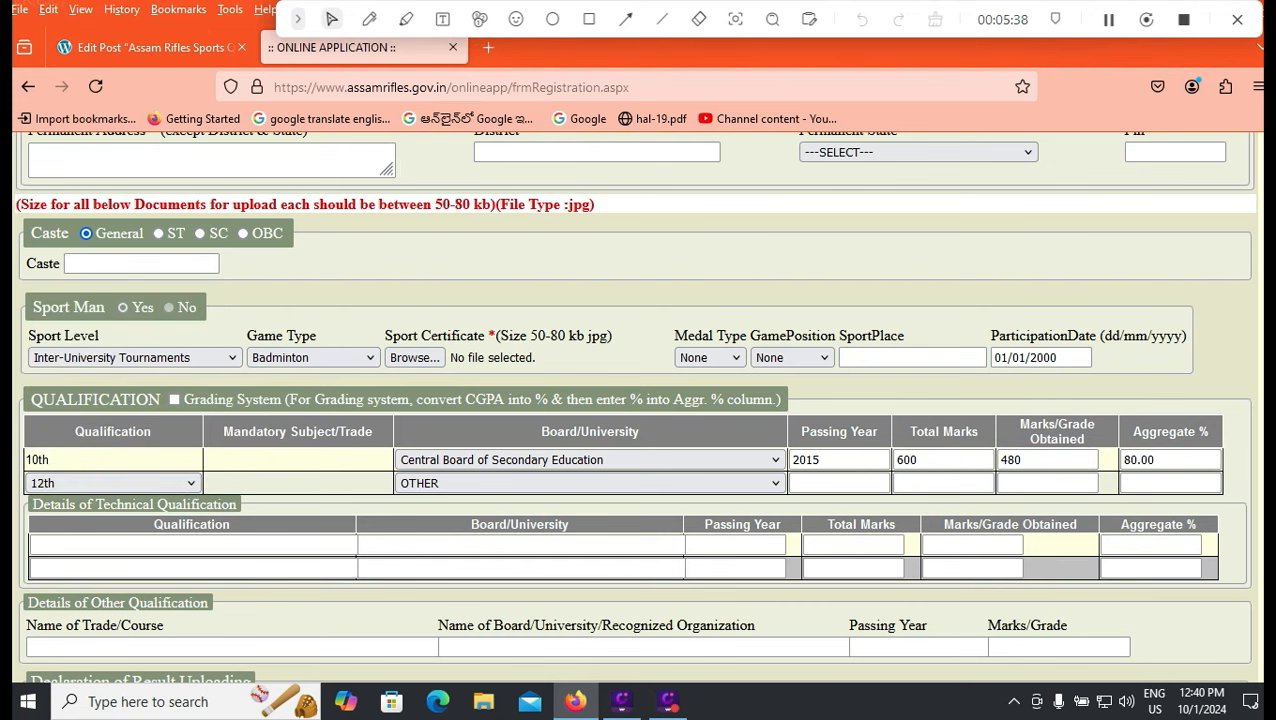
{"action": "left_click", "coordinate": [590, 483]}
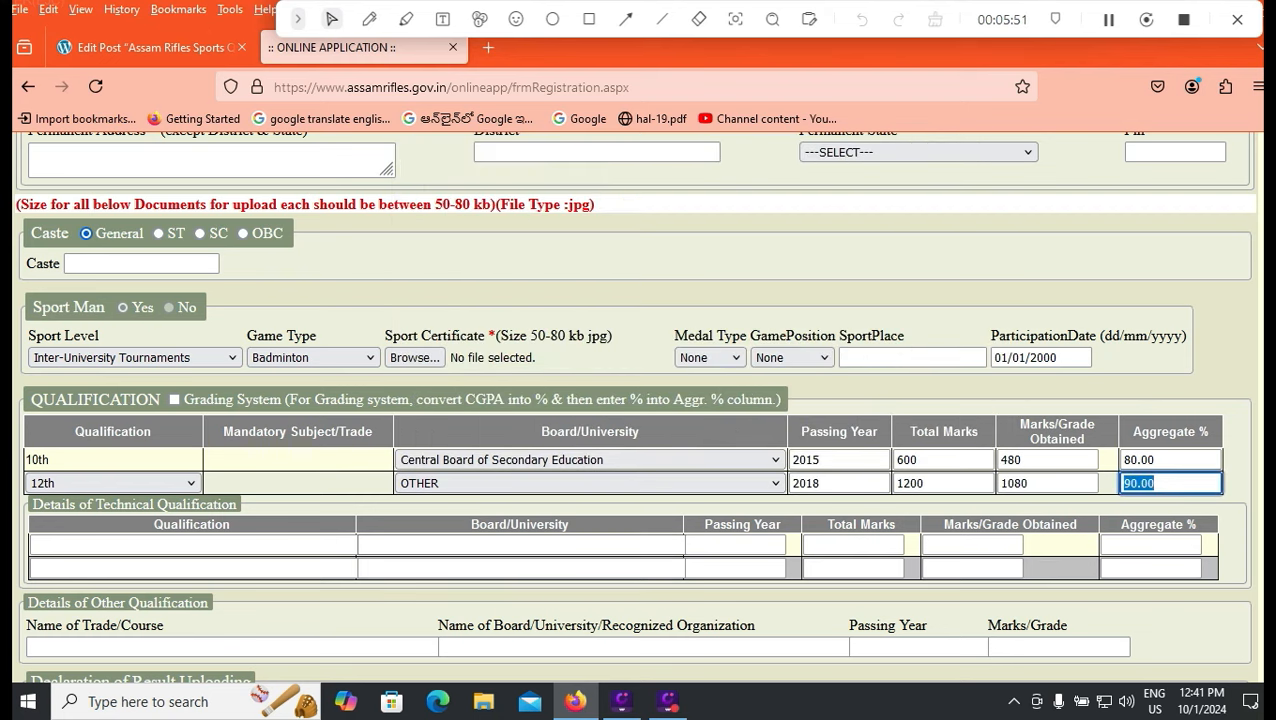
{"action": "scroll", "coordinate": [635, 410], "scroll_direction": "down", "scroll_amount": 2}
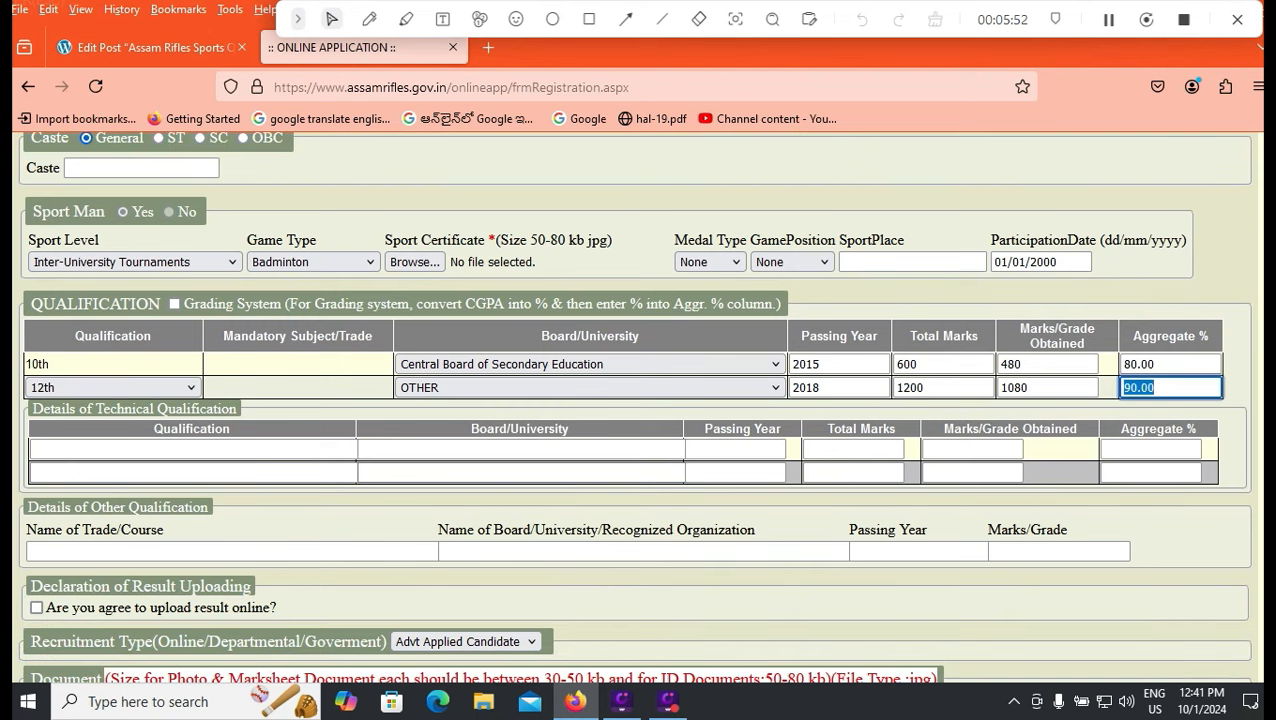
{"action": "scroll", "coordinate": [635, 410], "scroll_direction": "down", "scroll_amount": 2}
{"action": "scroll", "coordinate": [635, 410], "scroll_direction": "up", "scroll_amount": 2}
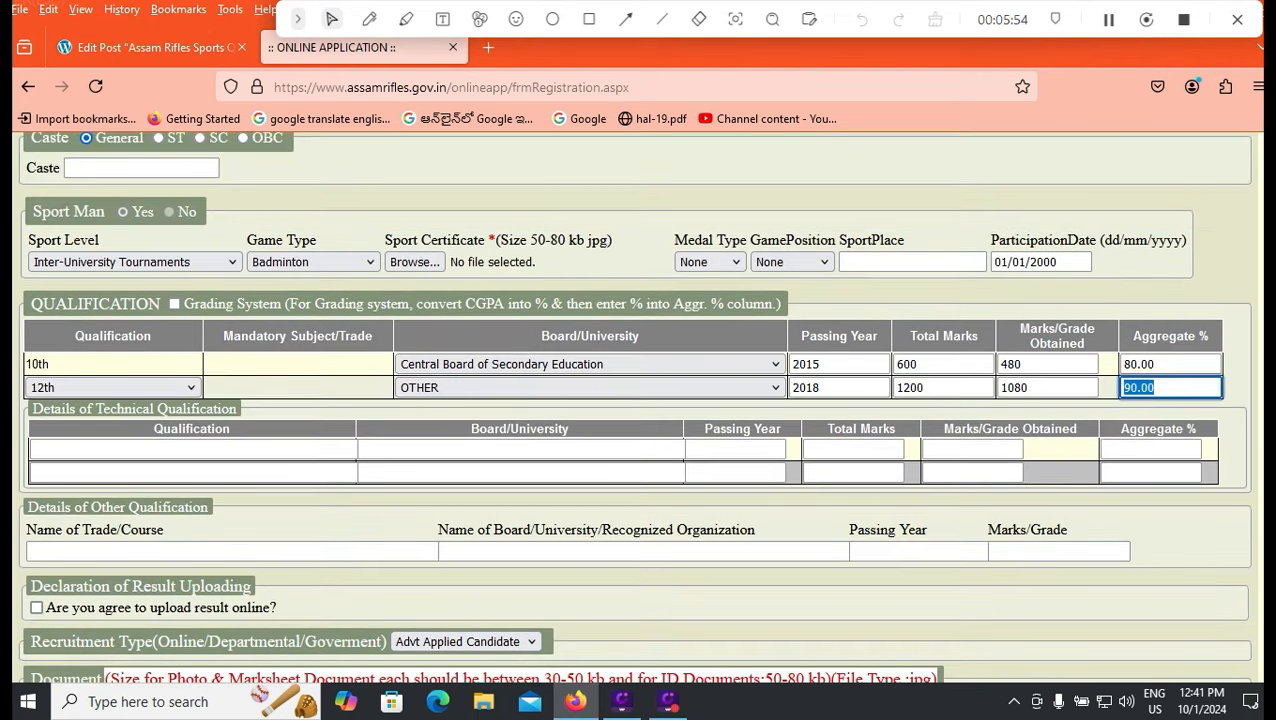
{"action": "scroll", "coordinate": [635, 410], "scroll_direction": "down", "scroll_amount": 2}
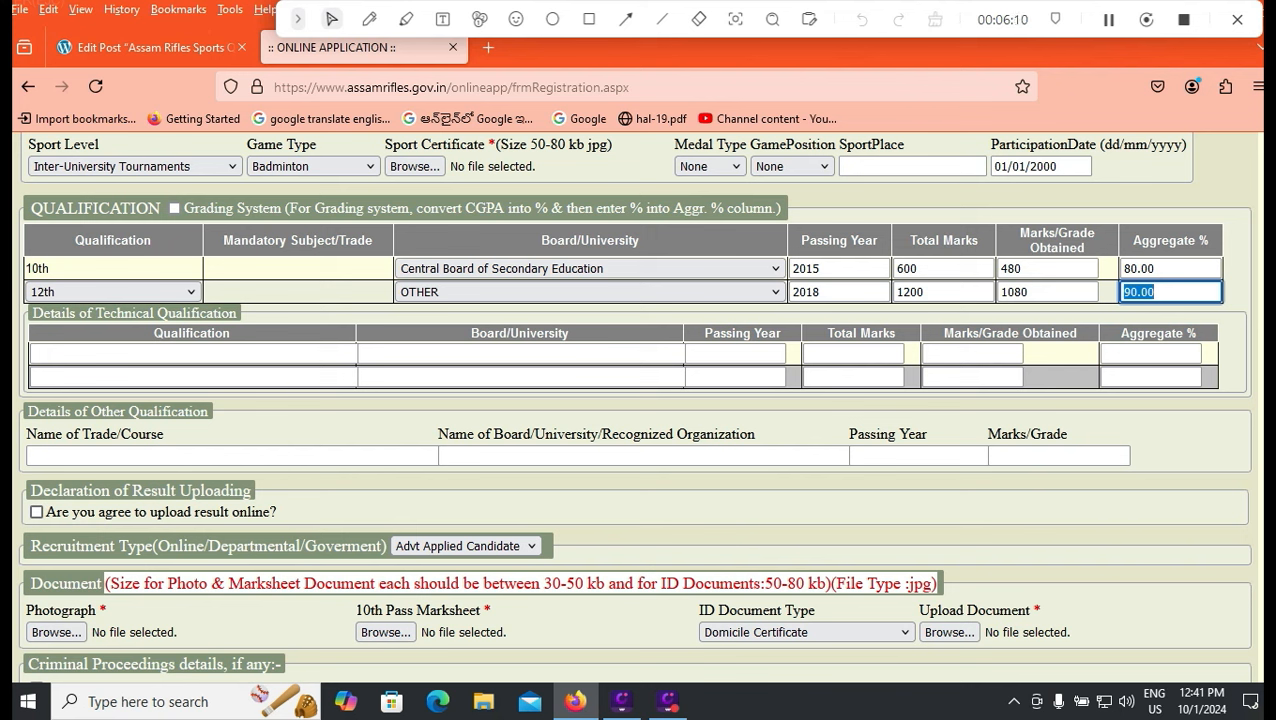
Agree to upload results online and choose Aadhaar Card as the ID document type.
{"action": "left_click", "coordinate": [37, 512]}
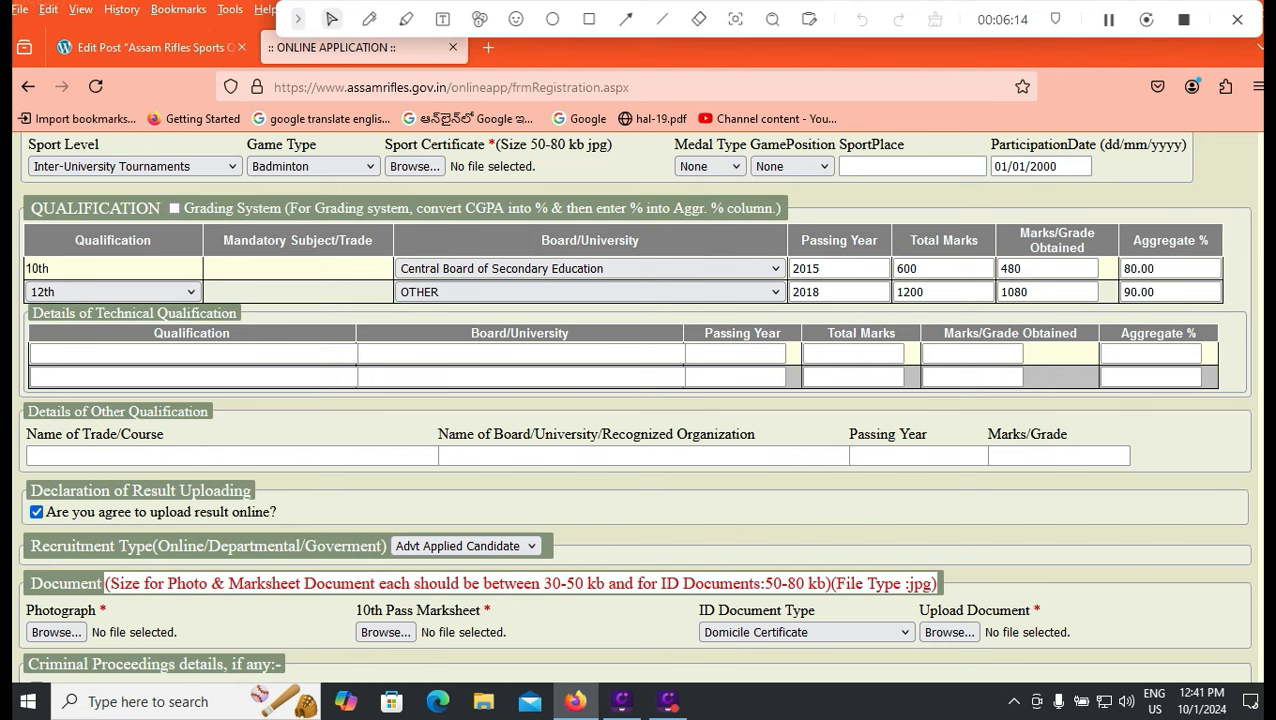
{"action": "scroll", "coordinate": [638, 400], "scroll_direction": "down", "scroll_amount": 2}
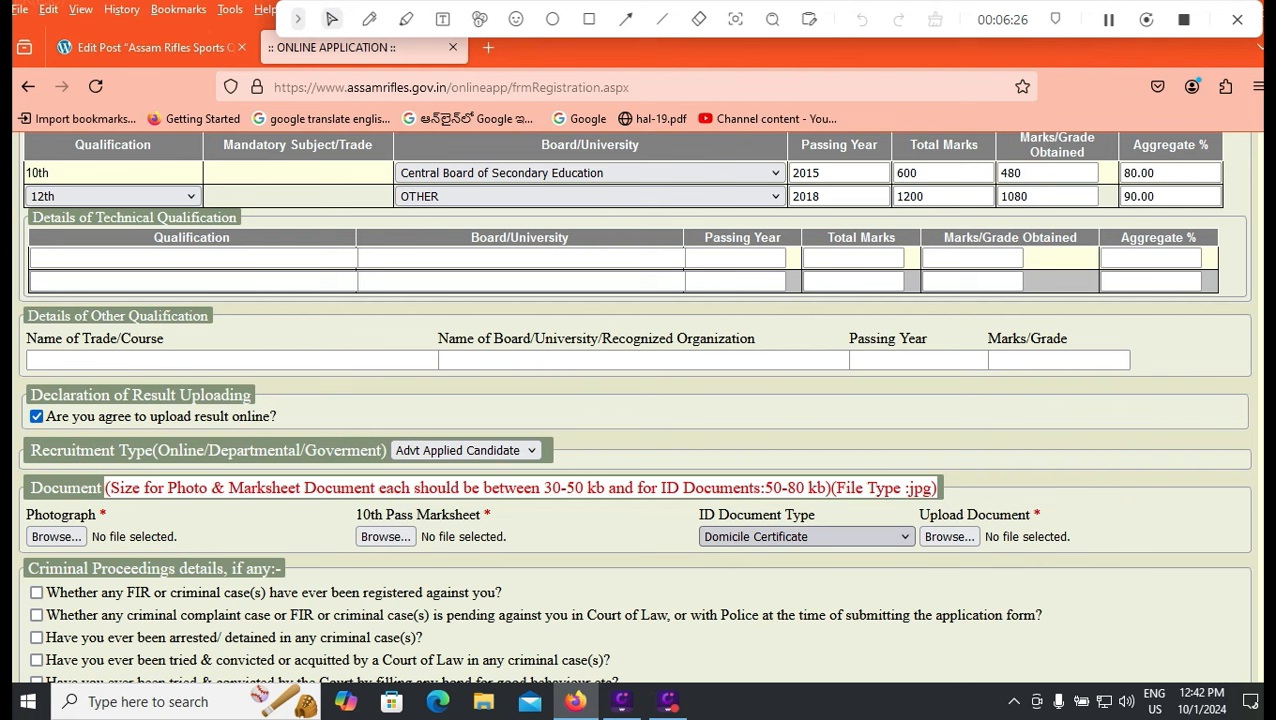
{"action": "left_click", "coordinate": [806, 536]}
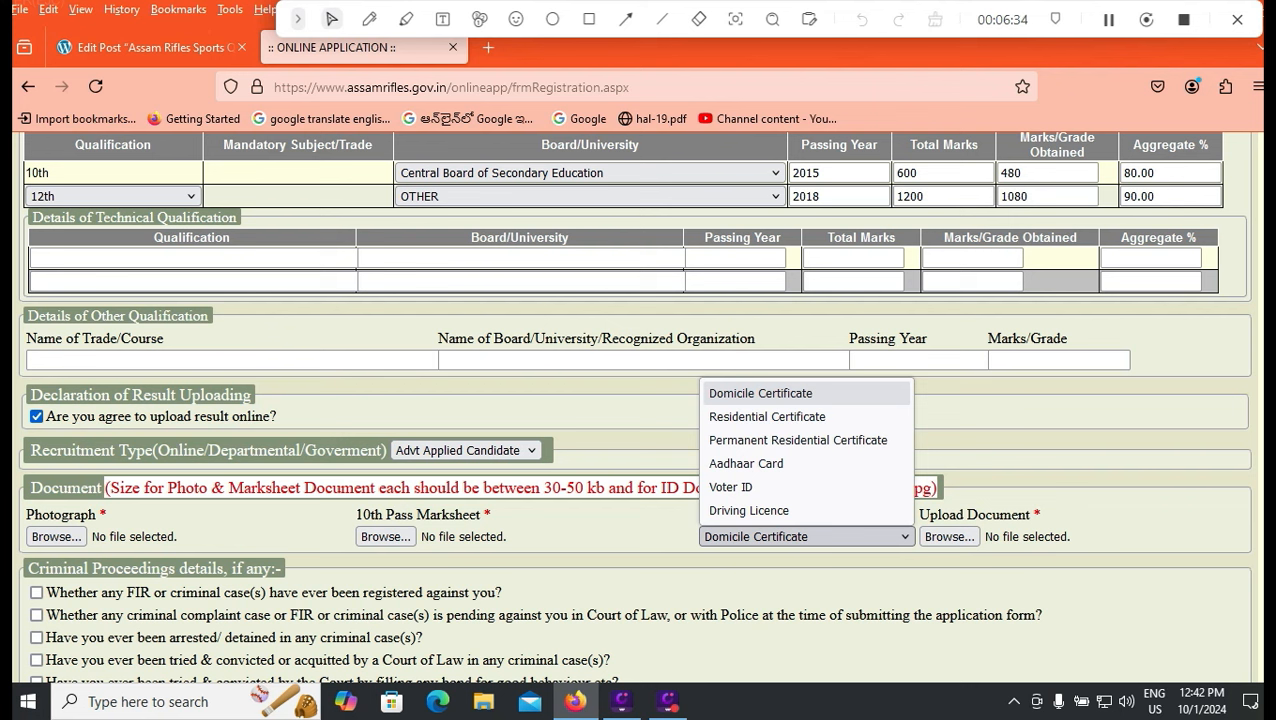
{"action": "left_click", "coordinate": [746, 464]}
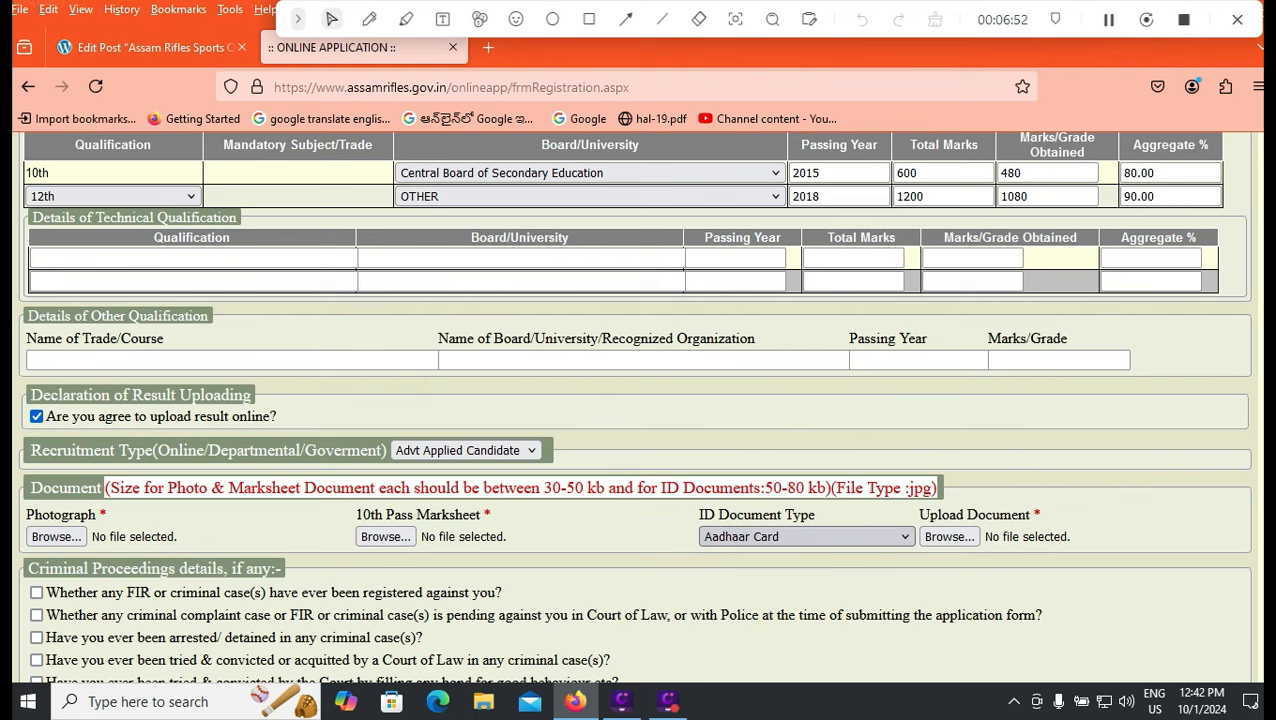
{"action": "scroll", "coordinate": [633, 406], "scroll_direction": "down", "scroll_amount": 2}
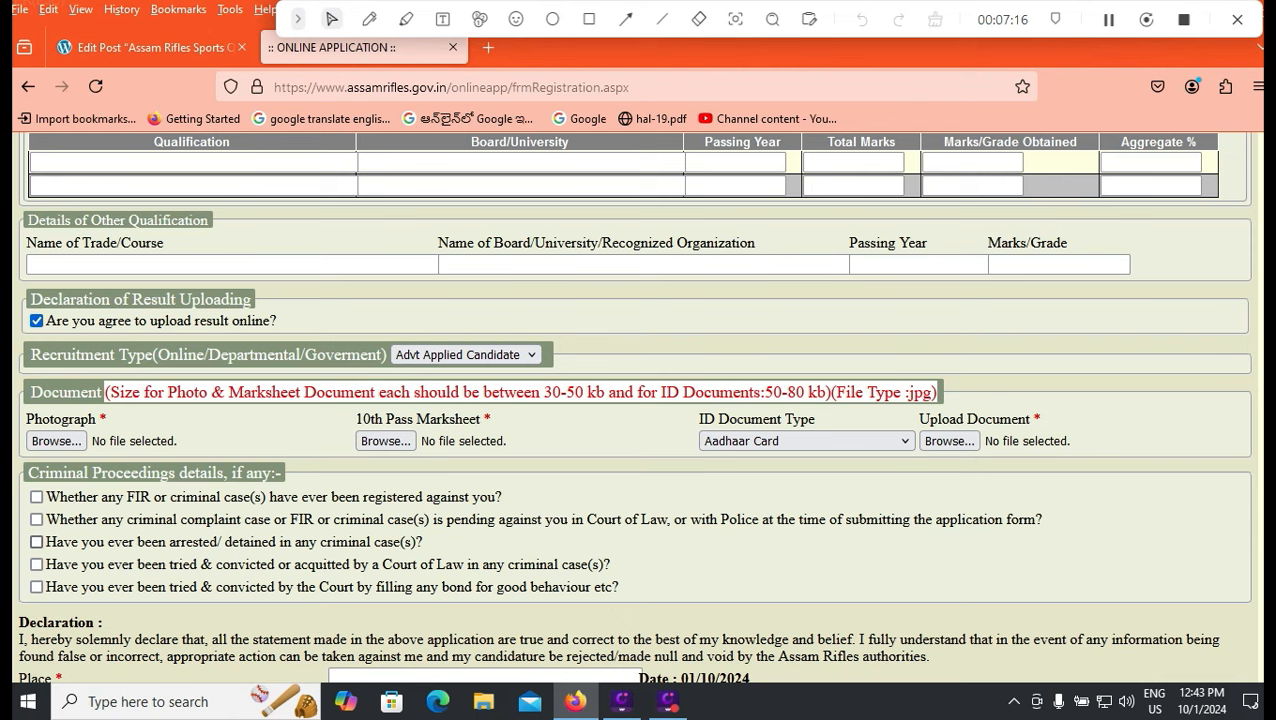
Enter TIRUPATI as the declaration place and type the verification code.
{"action": "scroll", "coordinate": [36, 564], "scroll_direction": "down", "scroll_amount": 3}
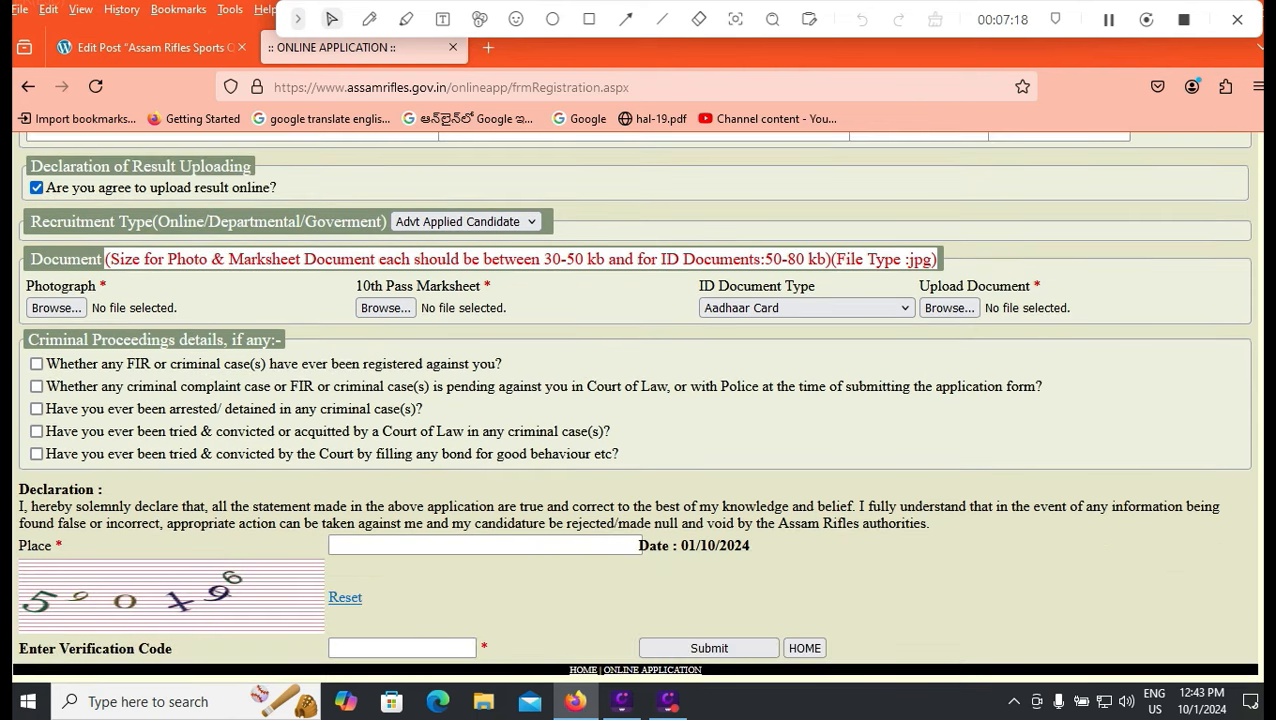
{"action": "left_click", "coordinate": [484, 545]}
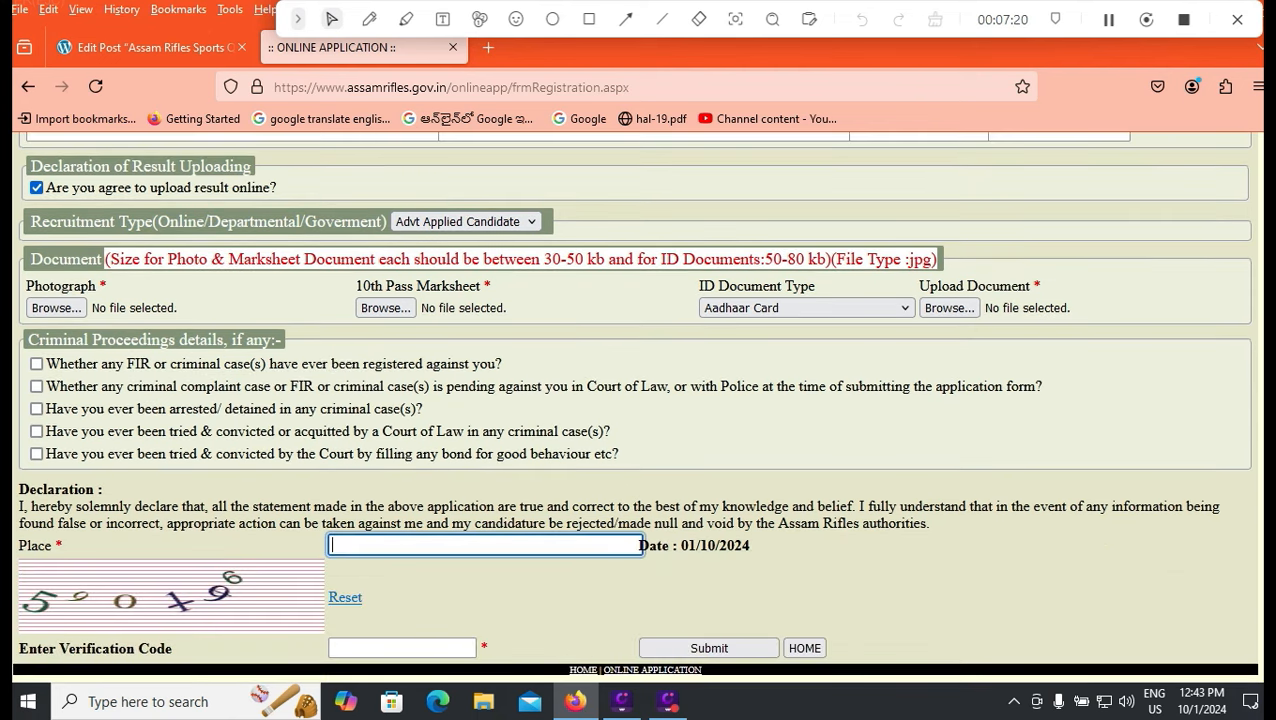
{"action": "type", "text": "TIRUPATI"}
{"action": "key", "text": "Tab"}
{"action": "type", "text": "590X9"}
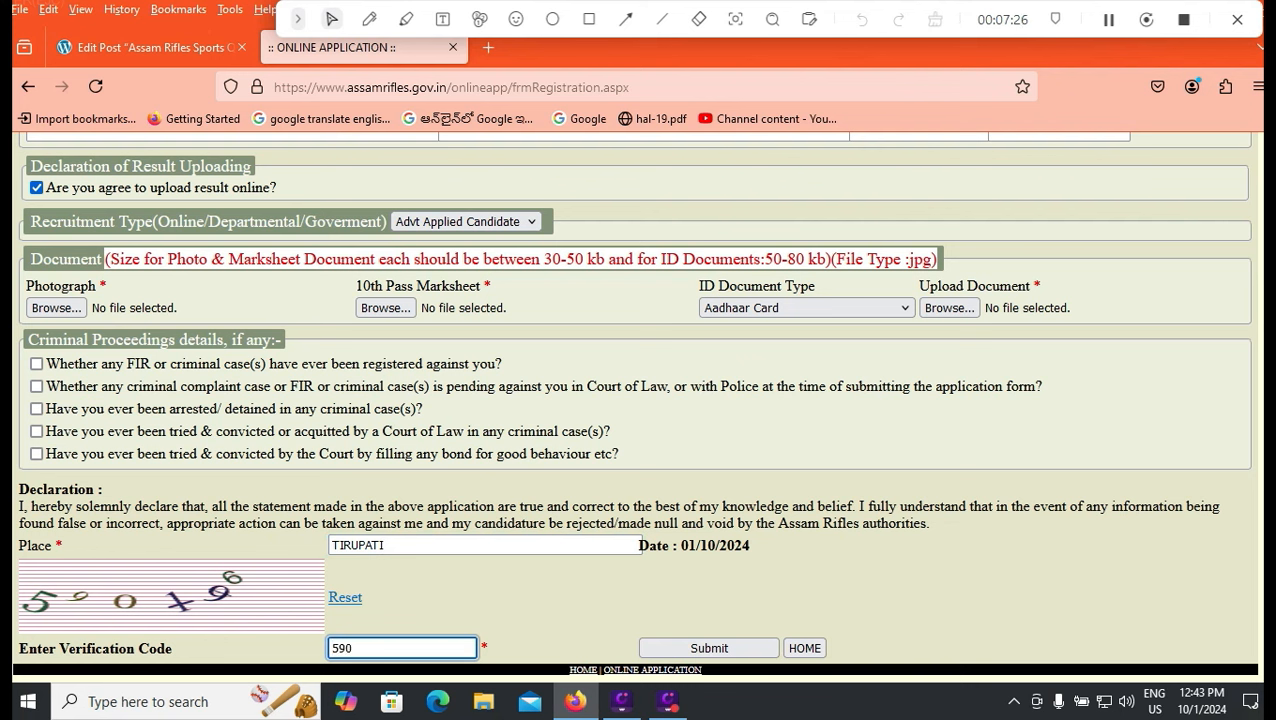
{"action": "type", "text": "6"}
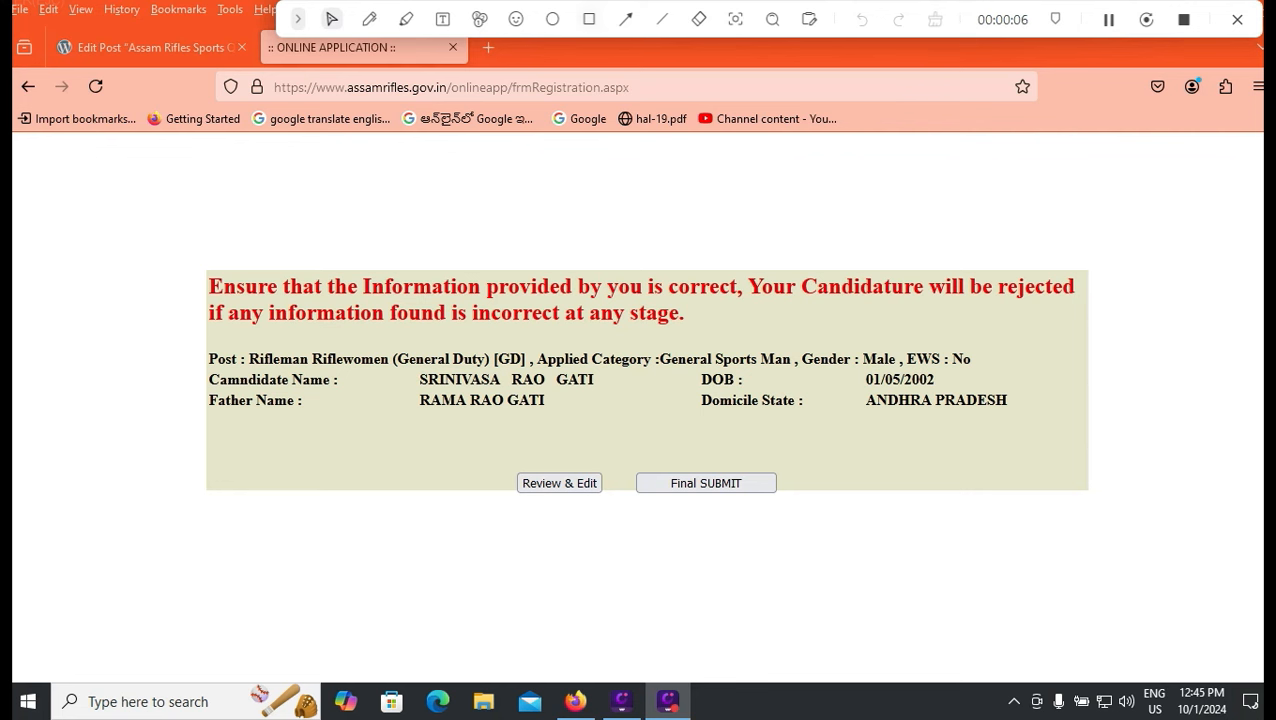
Final-submit the application to reach the acknowledgement showing Accepted, pending ₹100 payment and challan upload.
{"action": "left_click", "coordinate": [589, 19]}
{"action": "mouse_move", "coordinate": [625, 459]}
{"action": "left_mouse_down"}
{"action": "mouse_move", "coordinate": [633, 490]}
{"action": "mouse_move", "coordinate": [794, 505]}
{"action": "left_mouse_up"}
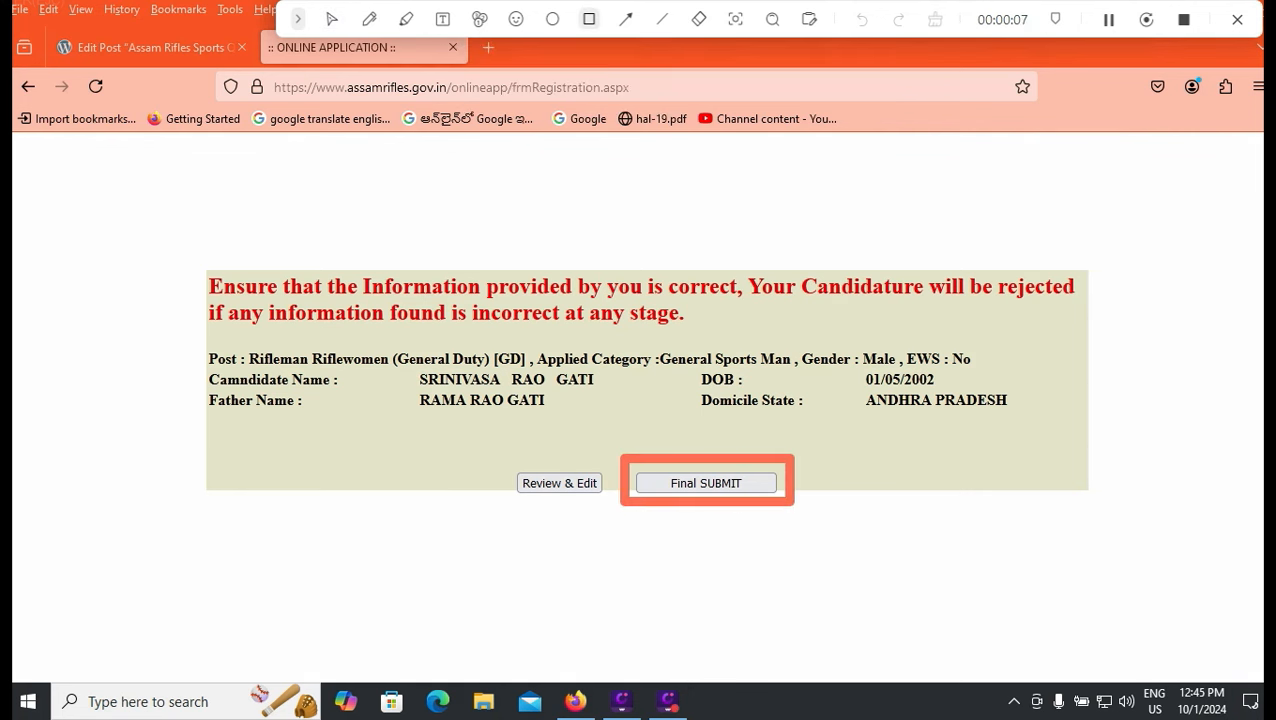
{"action": "left_click_drag", "start_coordinate": [477, 458], "coordinate": [617, 507]}
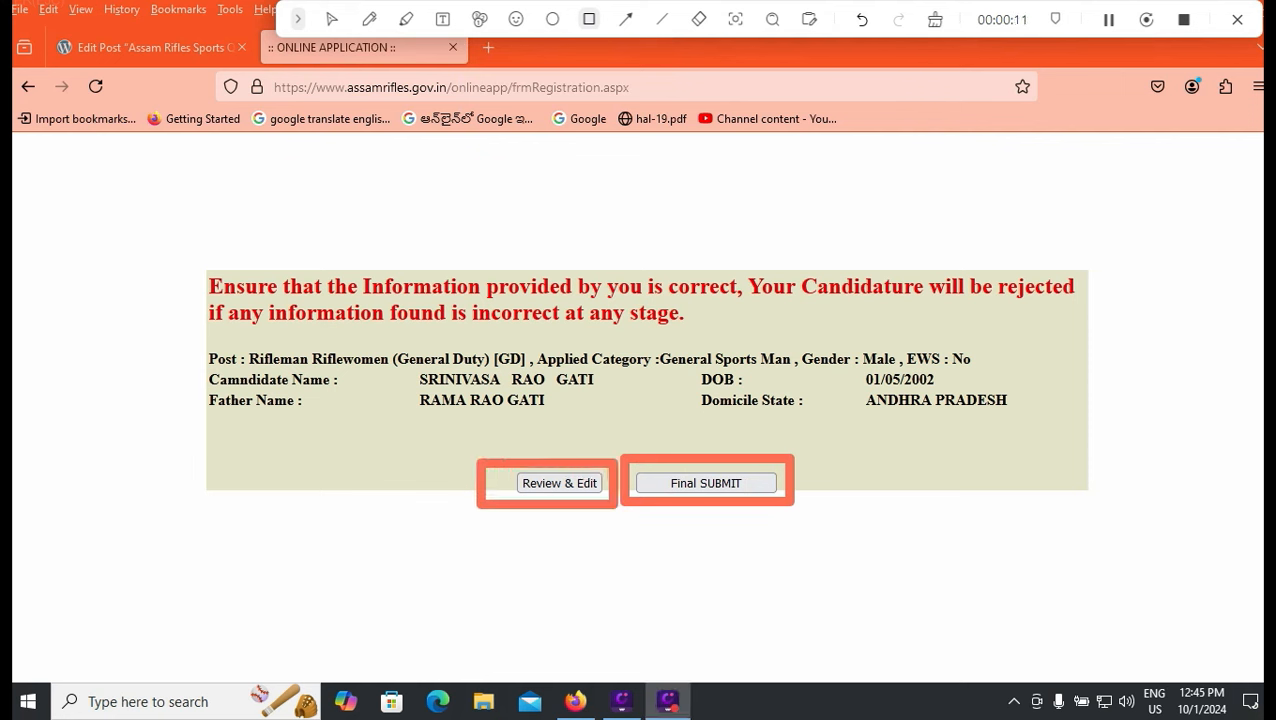
{"action": "left_click", "coordinate": [369, 19]}
{"action": "left_click_drag", "start_coordinate": [627, 406], "coordinate": [571, 446]}
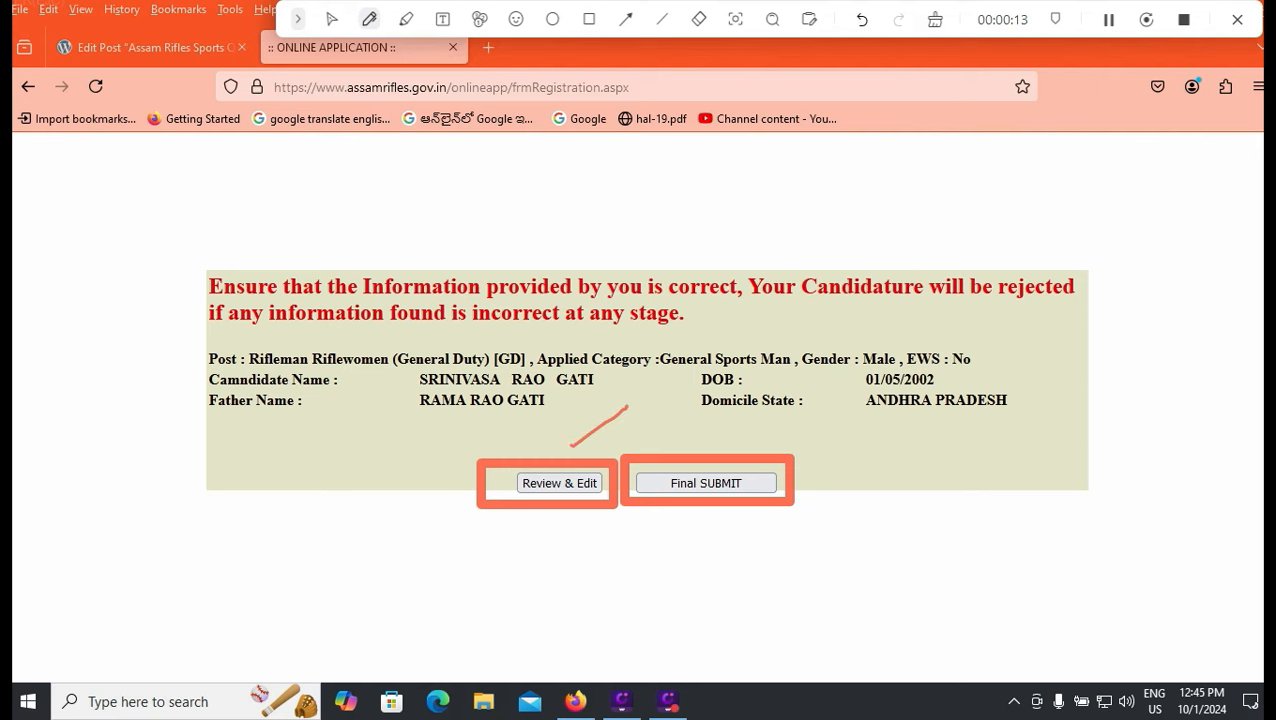
{"action": "left_click_drag", "start_coordinate": [872, 463], "coordinate": [692, 523]}
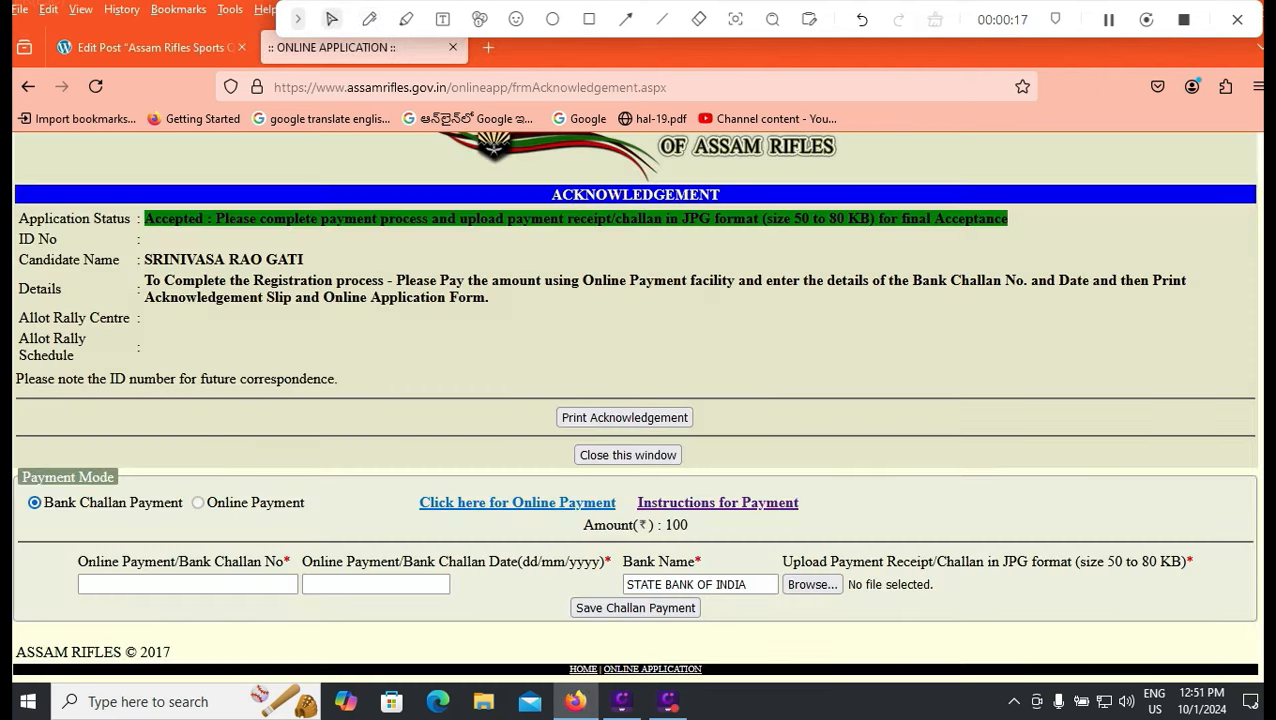
{"action": "scroll", "coordinate": [634, 405], "scroll_direction": "up", "scroll_amount": 1}
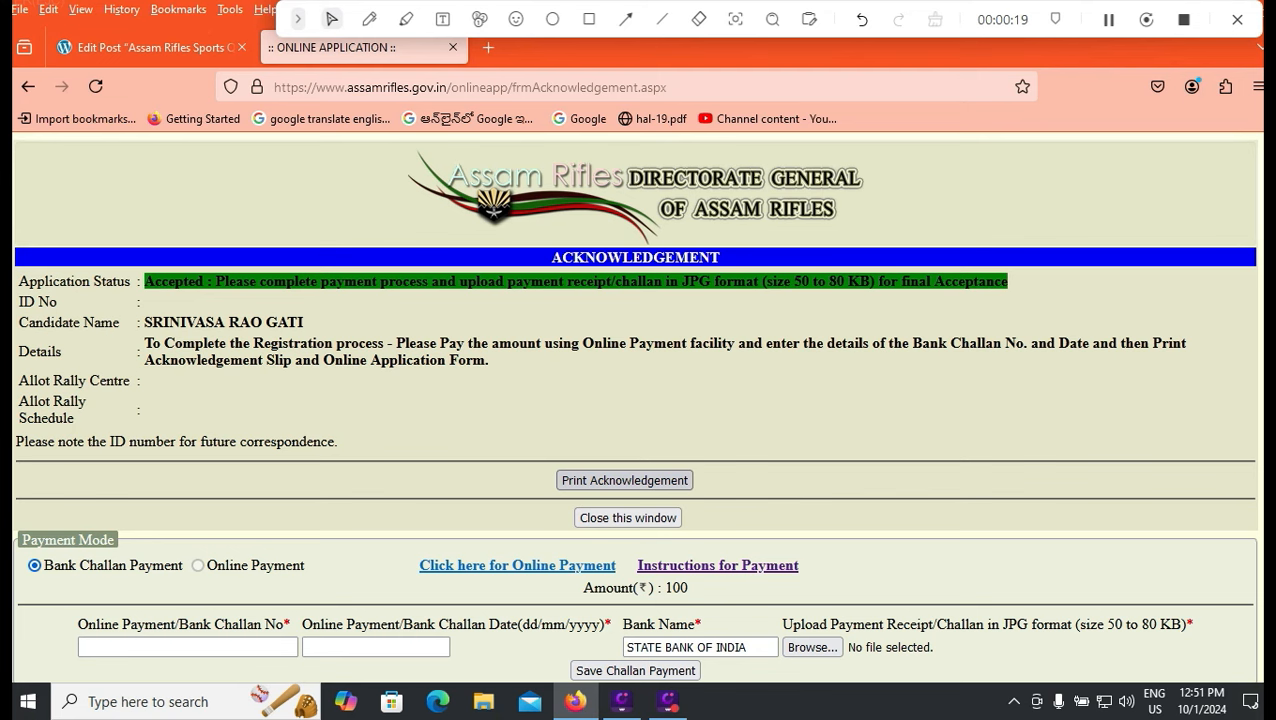
Switch to the paymentinstruction.pdf tab showing the SBI Collect payment steps.
{"action": "scroll", "coordinate": [634, 405], "scroll_direction": "down", "scroll_amount": 1}
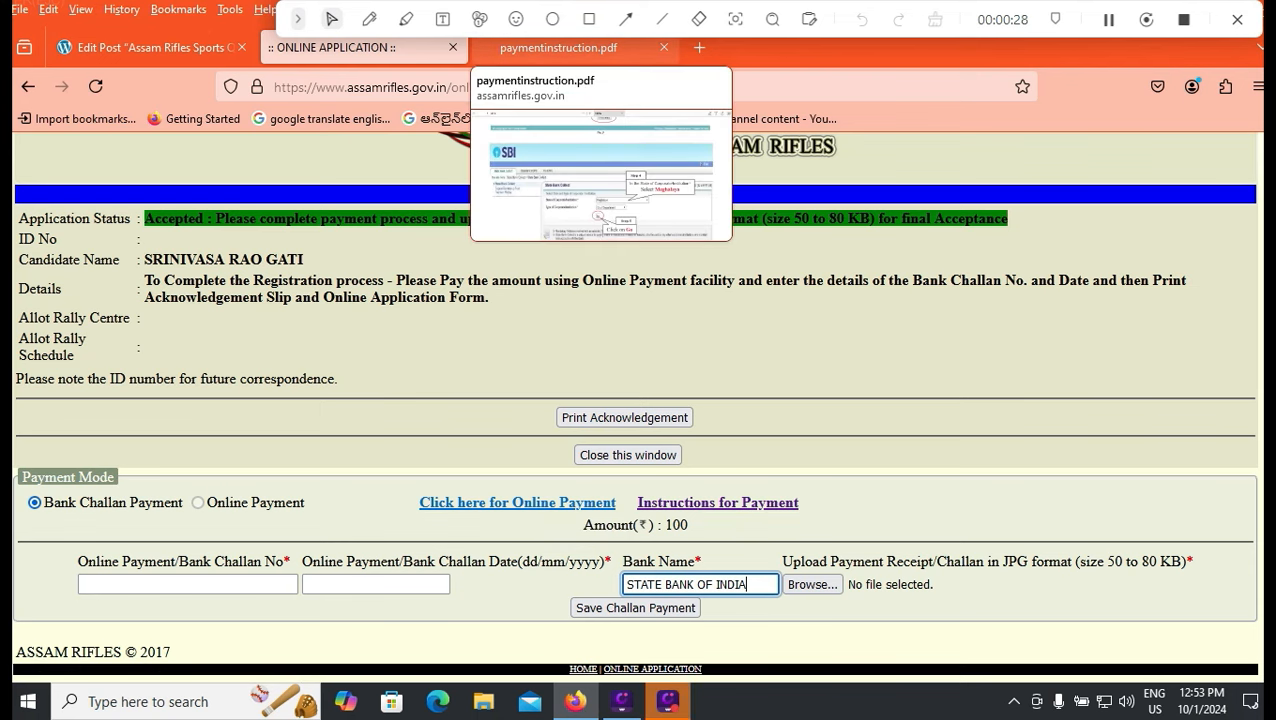
{"action": "left_click", "coordinate": [558, 47]}
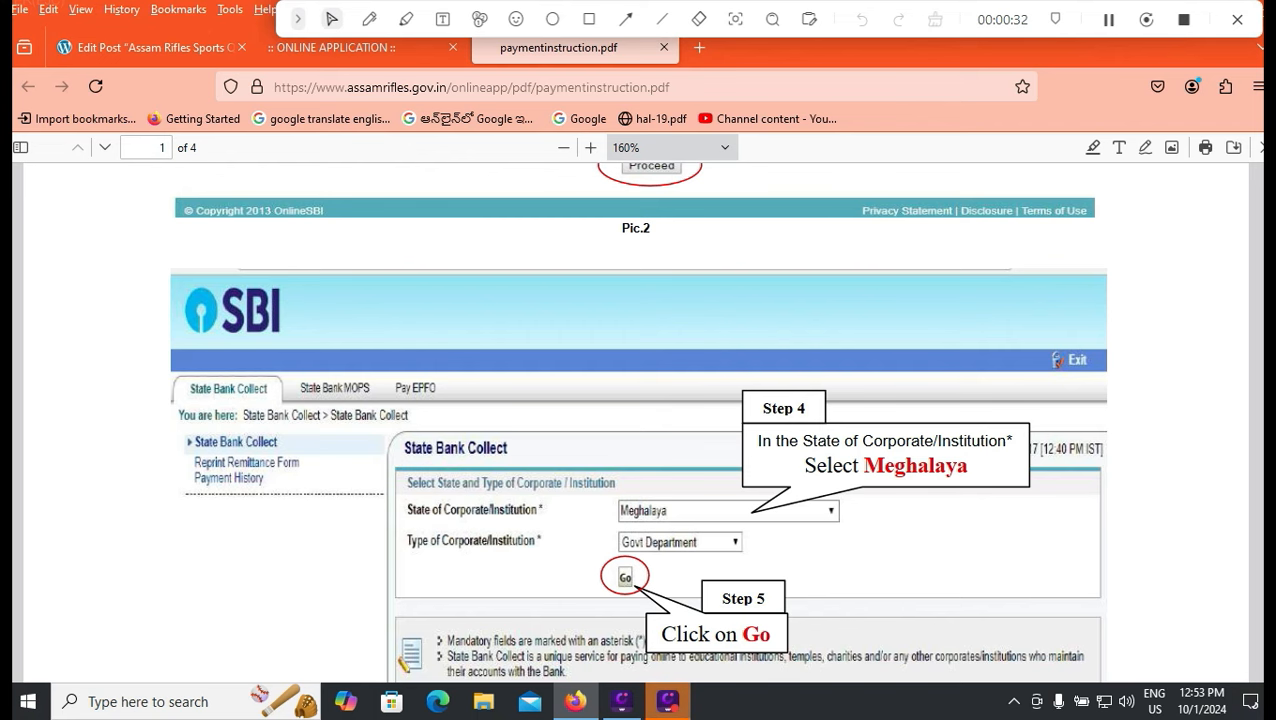
Scroll through PDF pages 1–2, reading SBI Collect Steps 2–10, until page 3 appears.
{"action": "scroll", "coordinate": [636, 422], "scroll_direction": "up", "scroll_amount": 1}
{"action": "scroll", "coordinate": [636, 440], "scroll_direction": "up", "scroll_amount": 6}
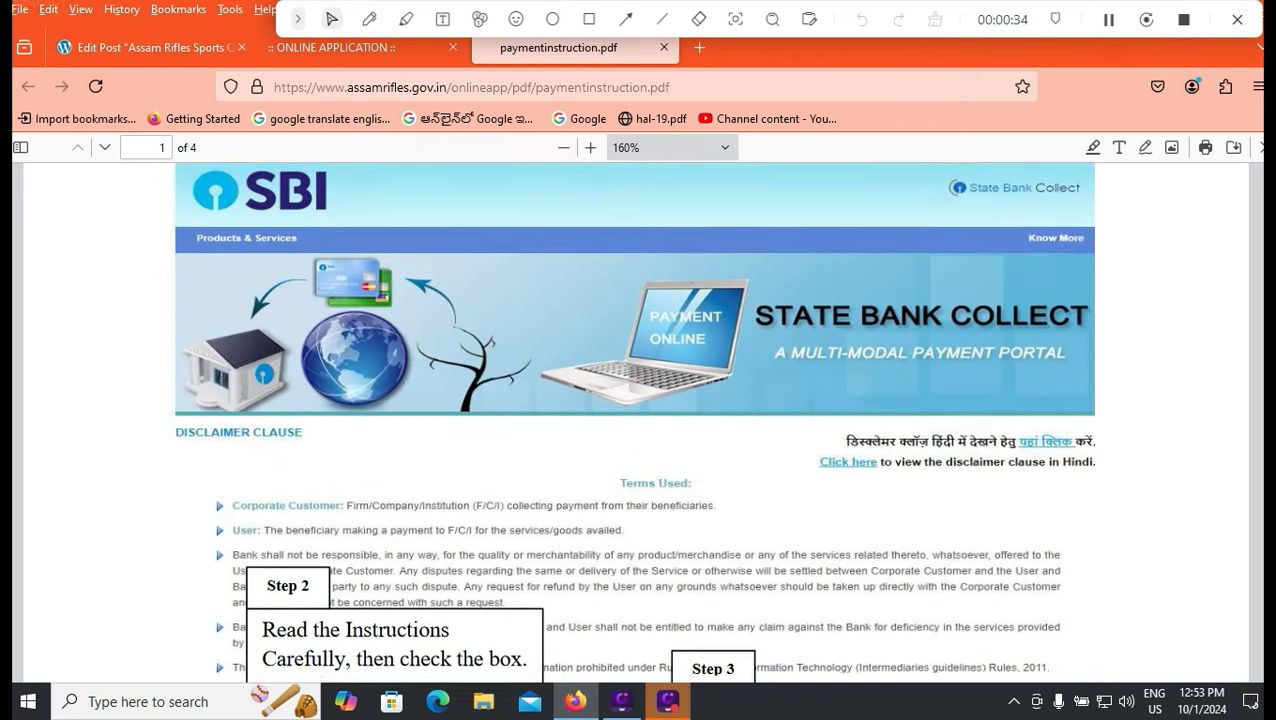
{"action": "scroll", "coordinate": [636, 440], "scroll_direction": "down", "scroll_amount": 3}
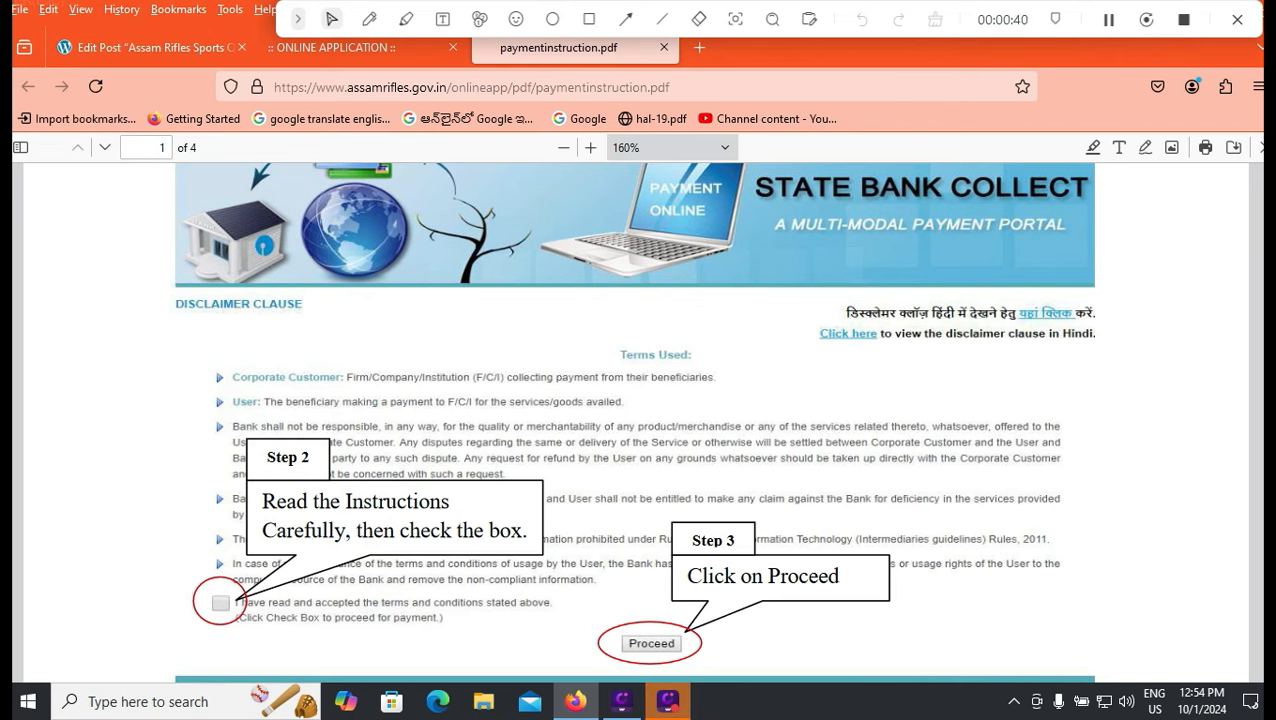
{"action": "scroll", "coordinate": [636, 420], "scroll_direction": "down", "scroll_amount": 8}
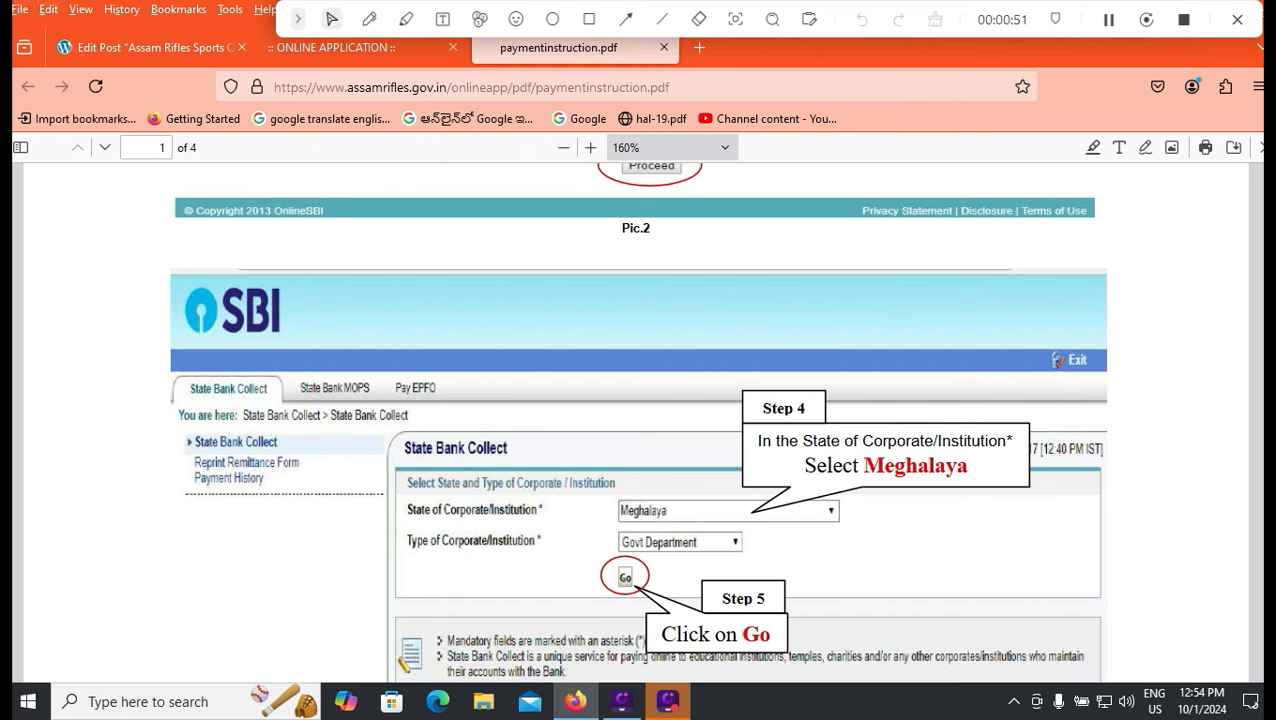
{"action": "scroll", "coordinate": [636, 420], "scroll_direction": "down", "scroll_amount": 4}
{"action": "scroll", "coordinate": [636, 420], "scroll_direction": "down", "scroll_amount": 3}
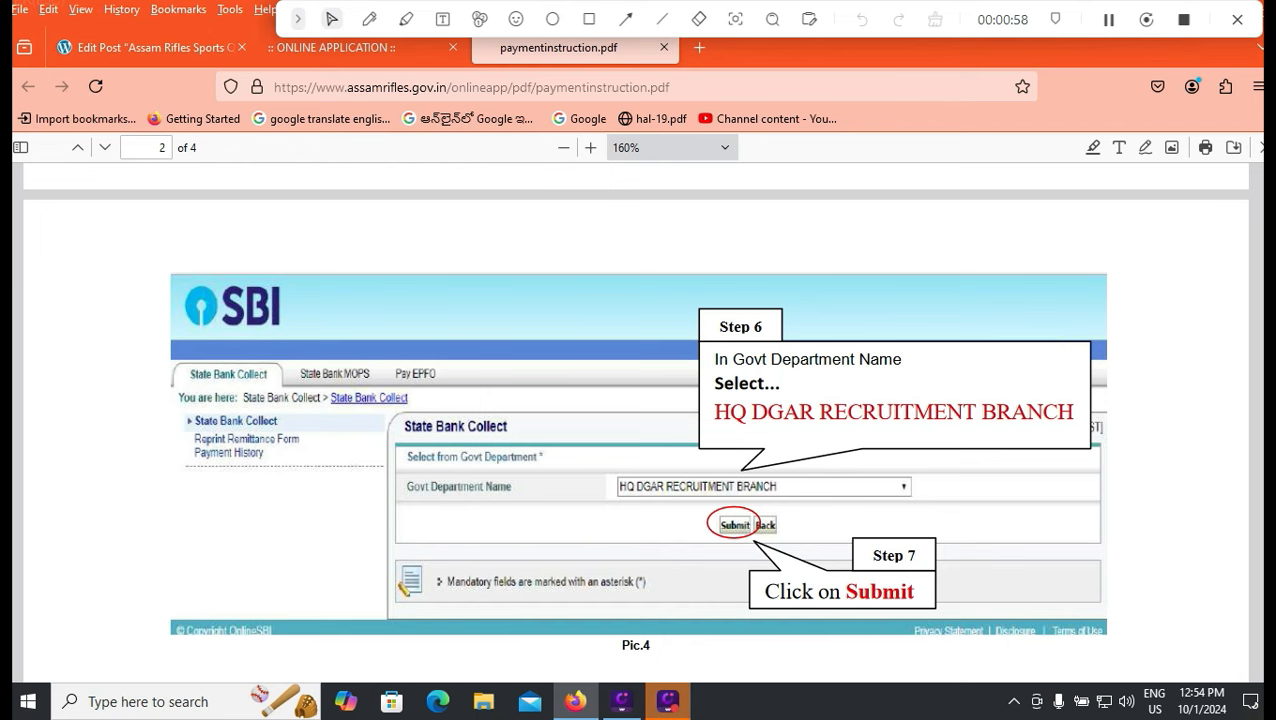
{"action": "scroll", "coordinate": [636, 420], "scroll_direction": "down", "scroll_amount": 5}
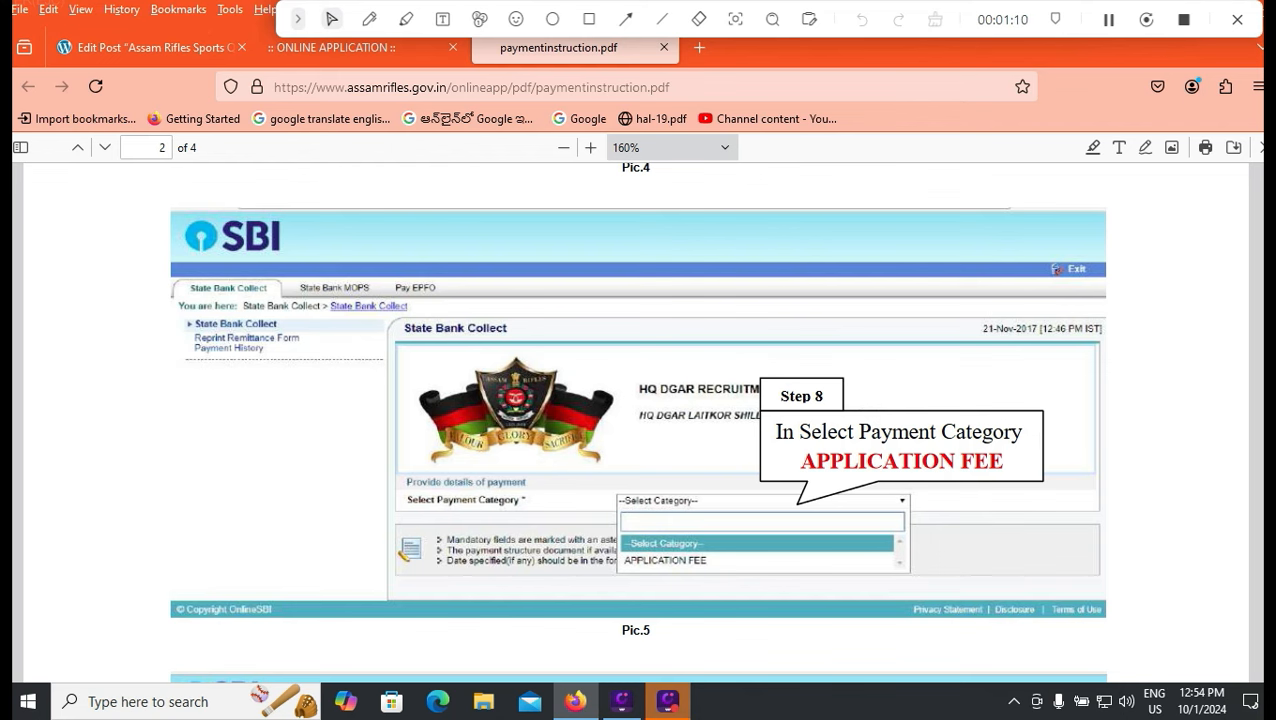
{"action": "scroll", "coordinate": [636, 420], "scroll_direction": "down", "scroll_amount": 3}
{"action": "scroll", "coordinate": [636, 420], "scroll_direction": "down", "scroll_amount": 2}
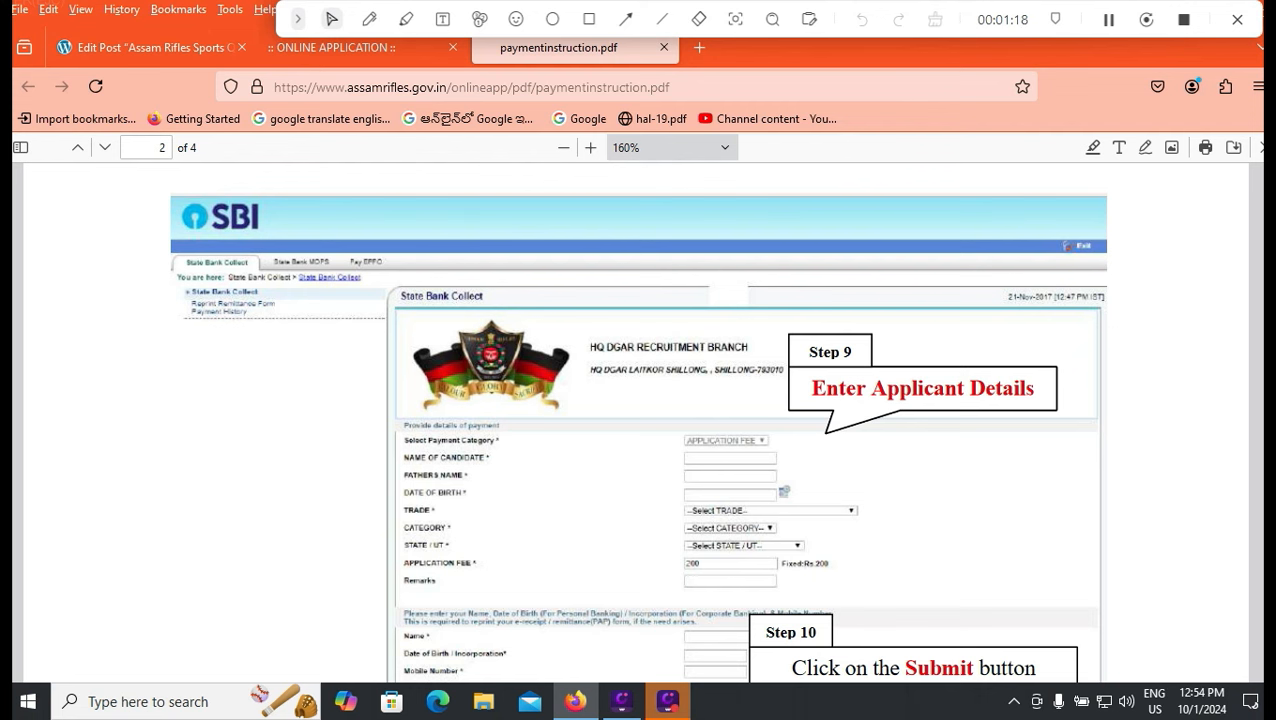
{"action": "scroll", "coordinate": [638, 420], "scroll_direction": "down", "scroll_amount": 2}
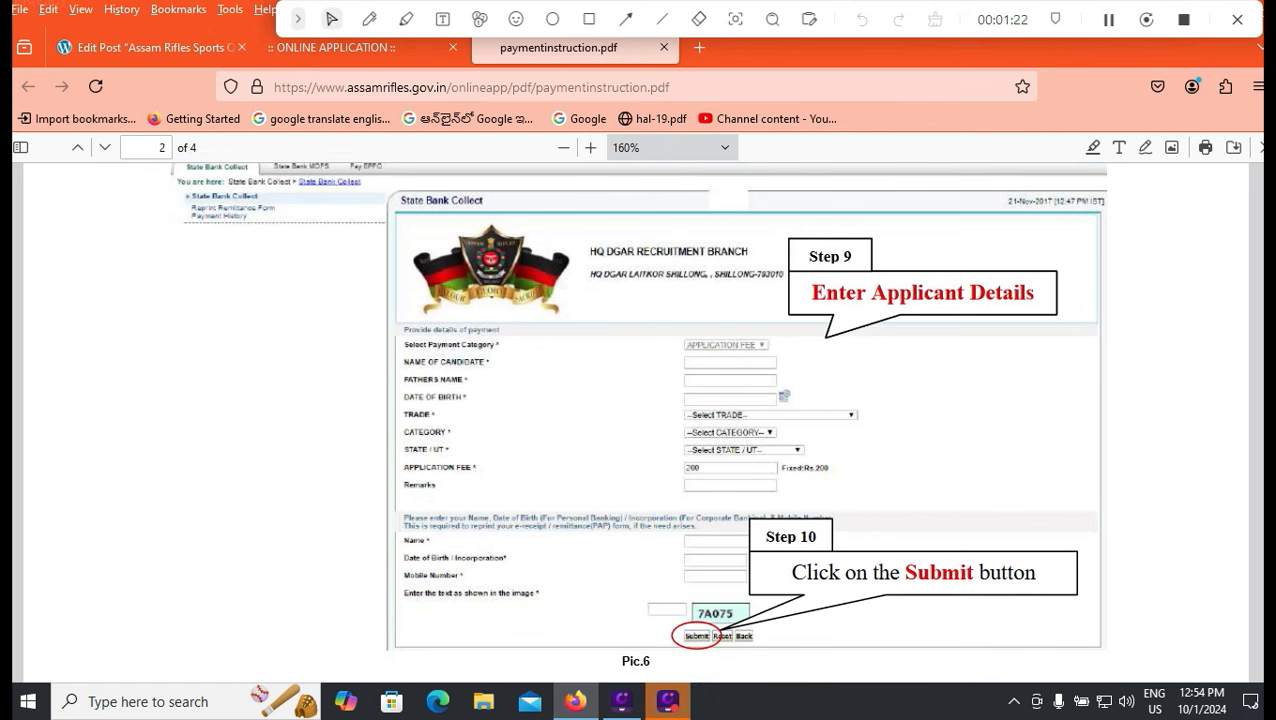
{"action": "scroll", "coordinate": [638, 420], "scroll_direction": "down", "scroll_amount": 2}
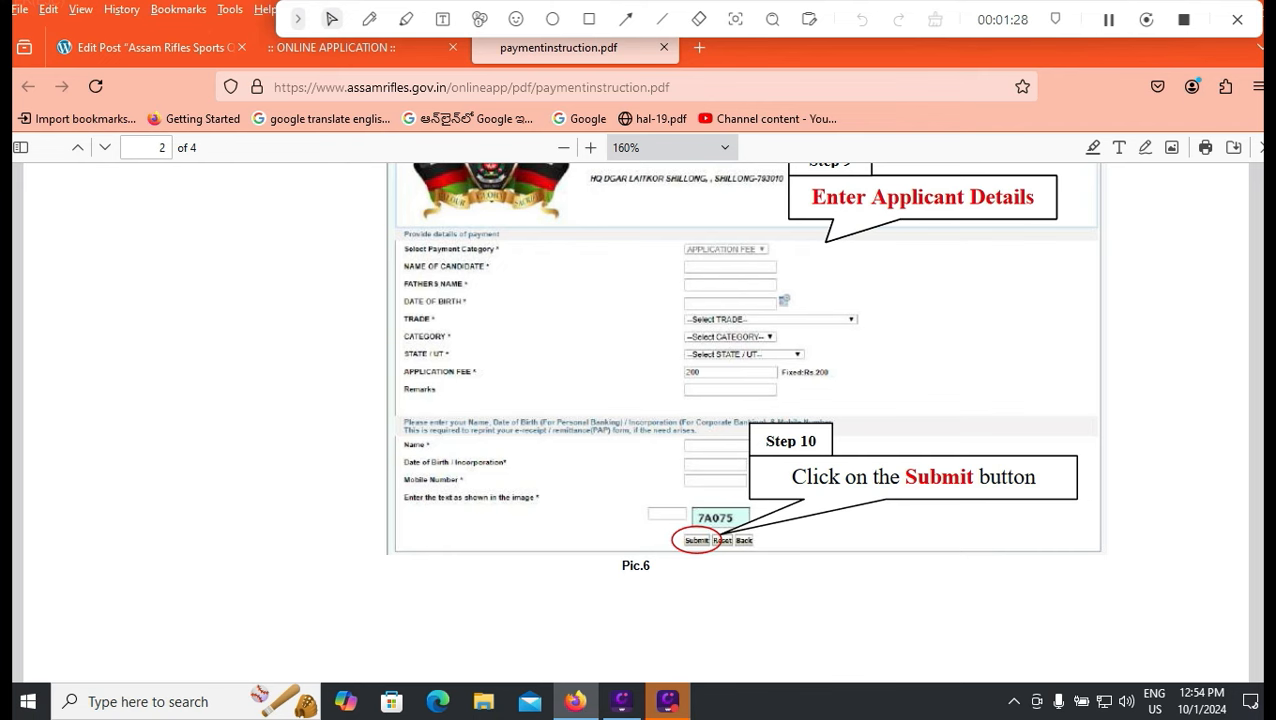
{"action": "scroll", "coordinate": [636, 420], "scroll_direction": "down", "scroll_amount": 8}
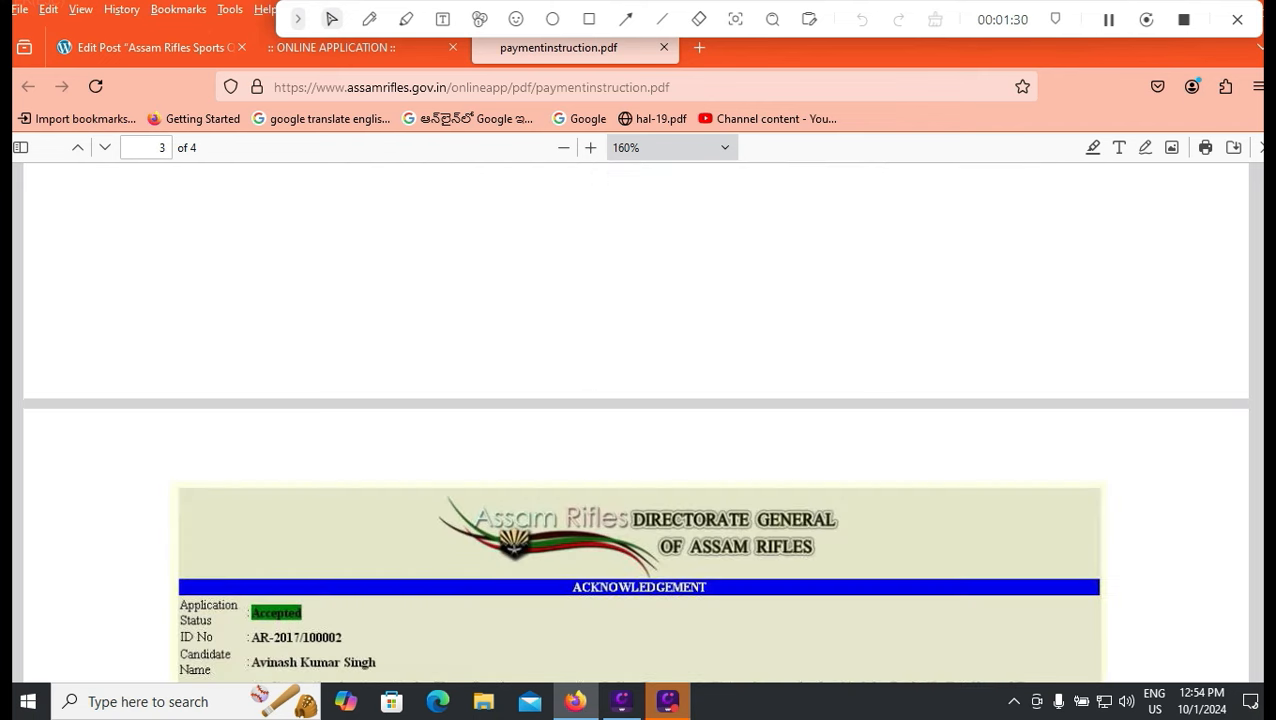
Scroll through PDF pages 3–4, covering Steps 11–14, print options and the Reprint Form note.
{"action": "scroll", "coordinate": [636, 420], "scroll_direction": "down", "scroll_amount": 2}
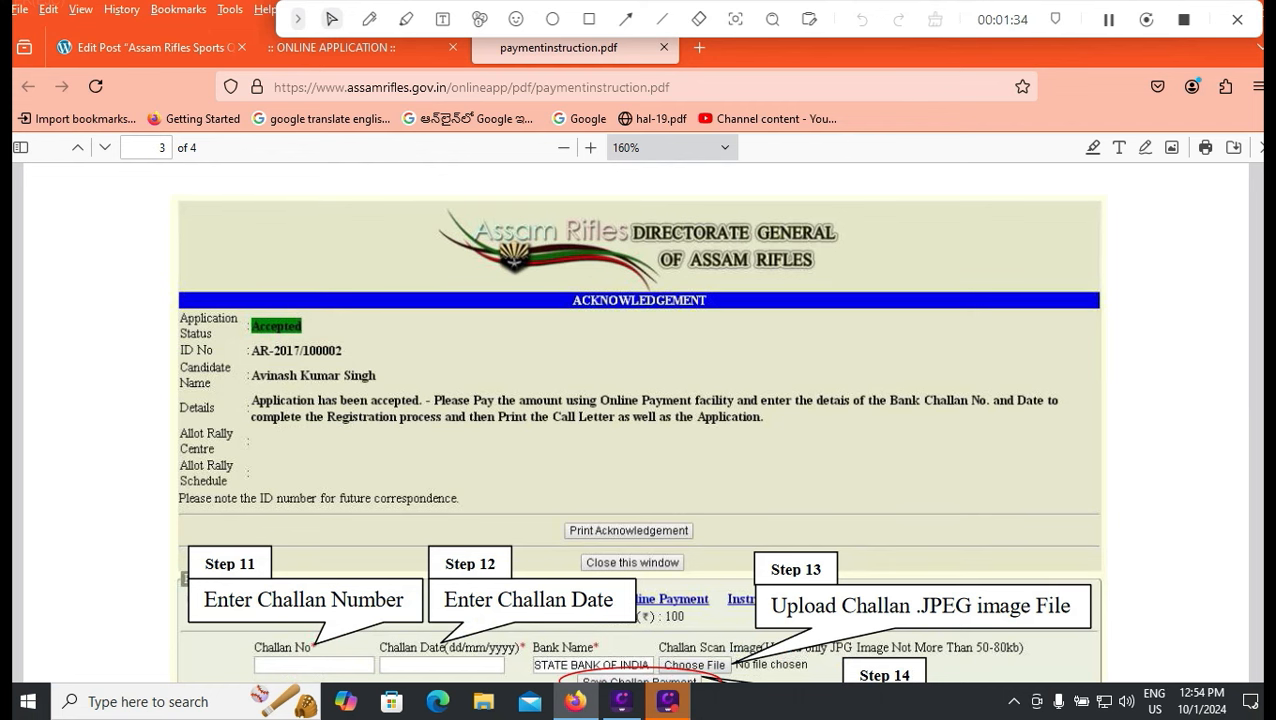
{"action": "scroll", "coordinate": [636, 420], "scroll_direction": "up", "scroll_amount": 3}
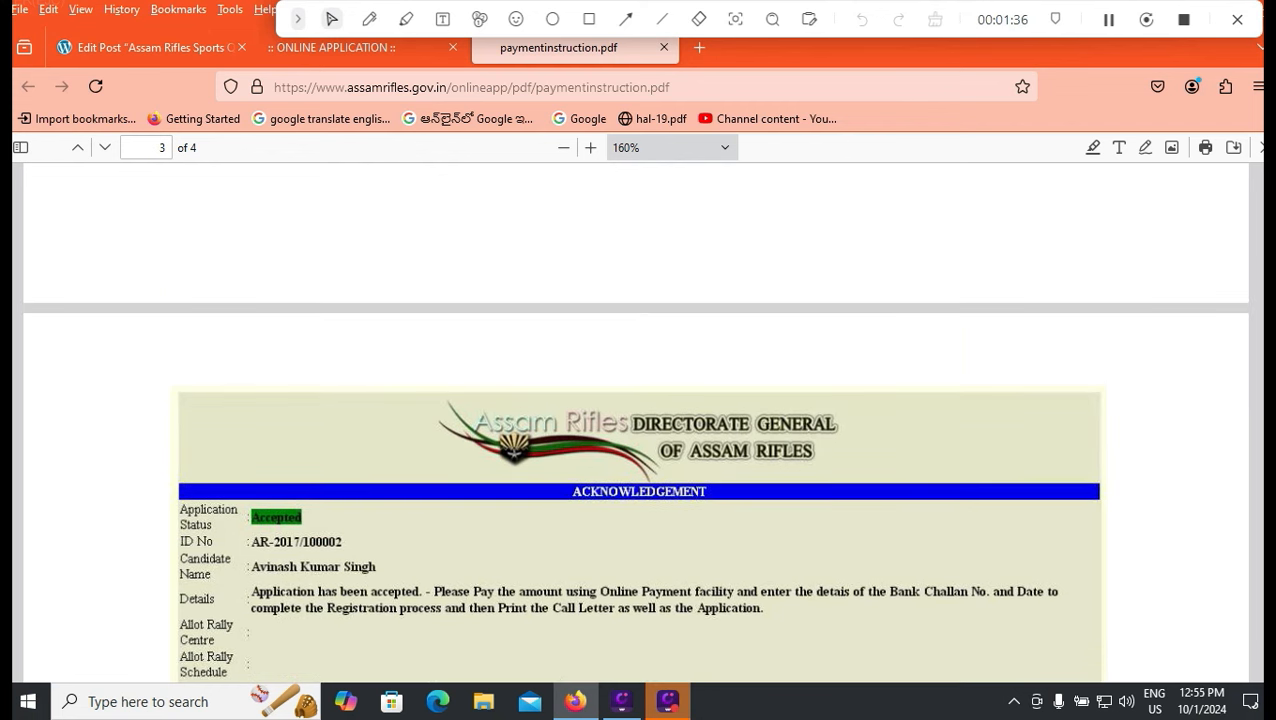
{"action": "scroll", "coordinate": [636, 420], "scroll_direction": "down", "scroll_amount": 1}
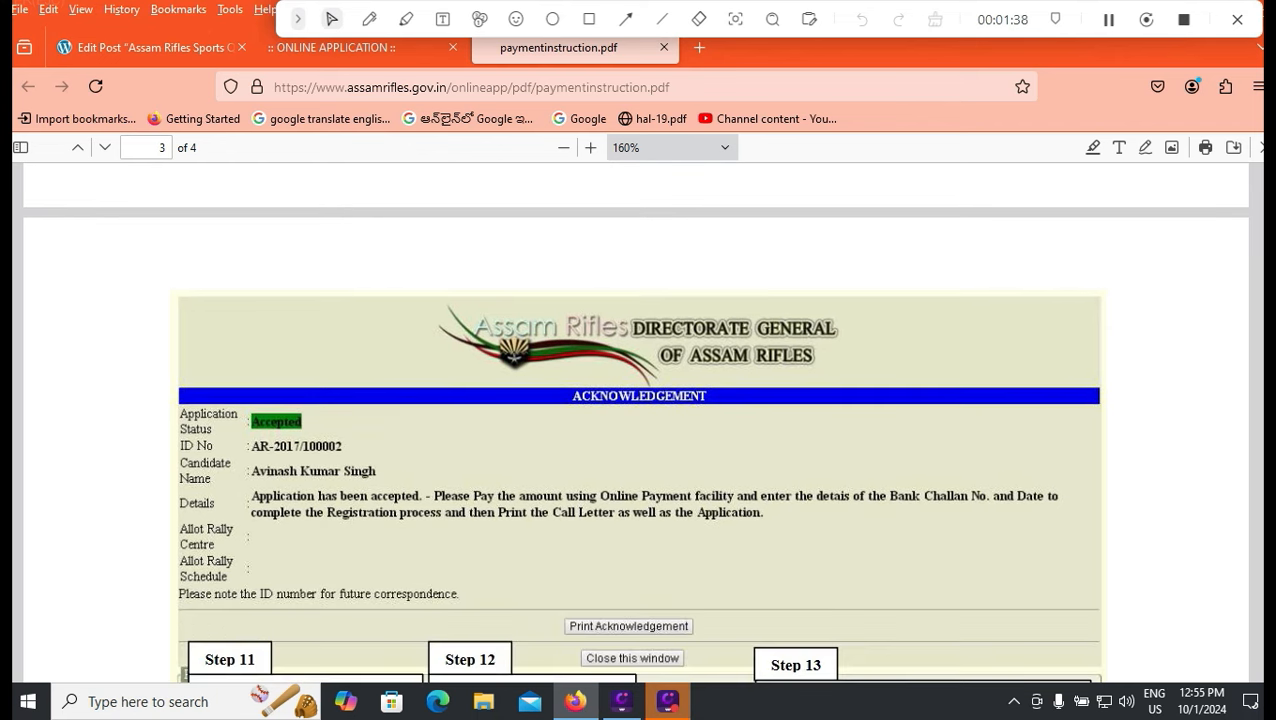
{"action": "scroll", "coordinate": [636, 420], "scroll_direction": "down", "scroll_amount": 3}
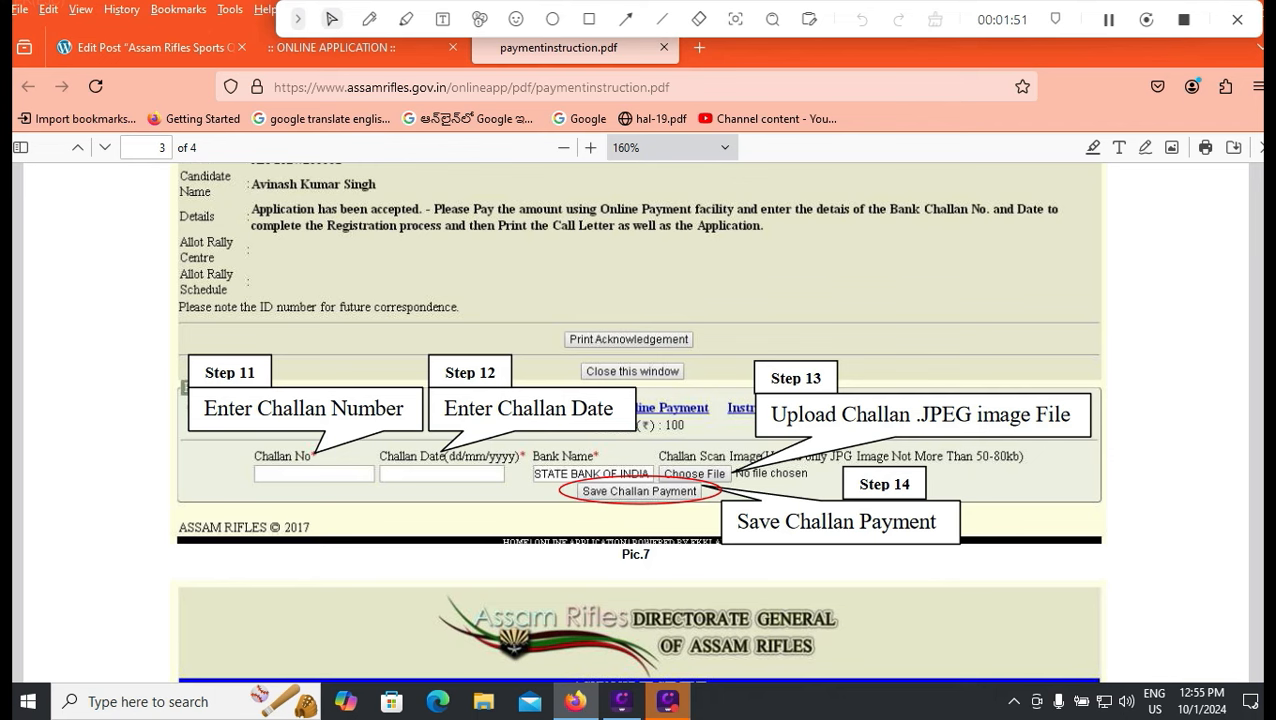
{"action": "scroll", "coordinate": [638, 420], "scroll_direction": "down", "scroll_amount": 8}
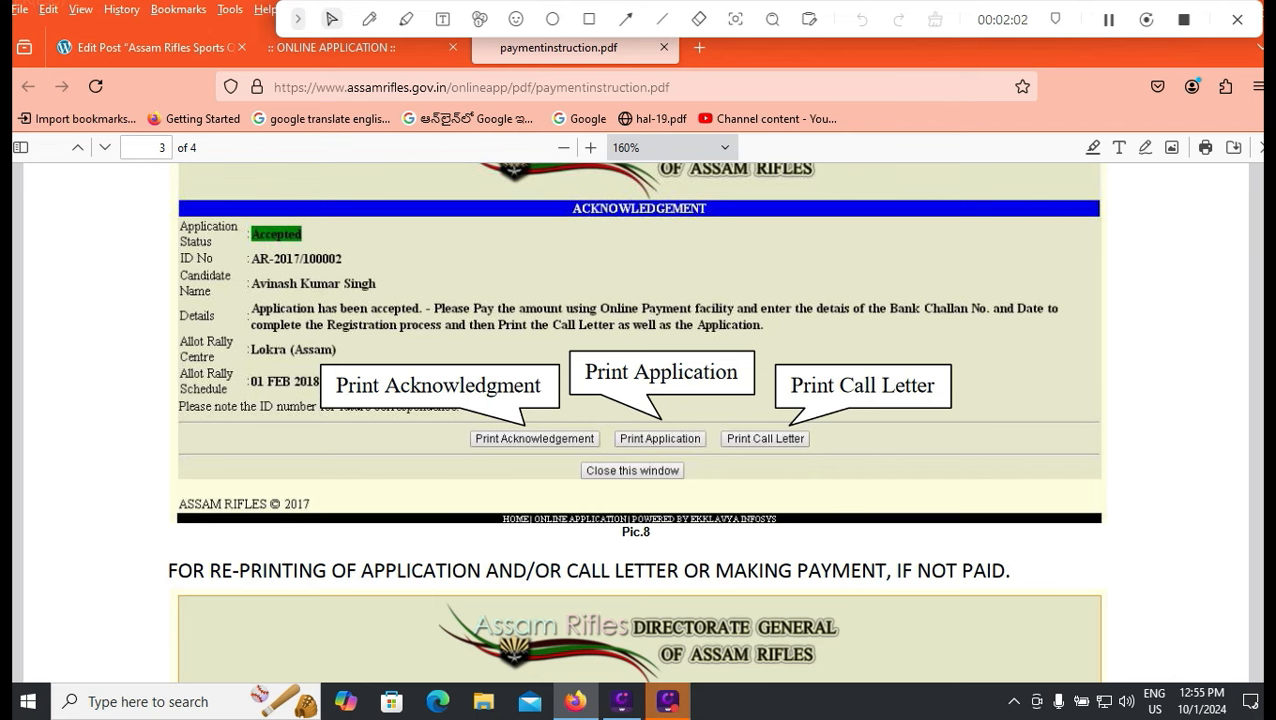
{"action": "scroll", "coordinate": [636, 420], "scroll_direction": "down", "scroll_amount": 2}
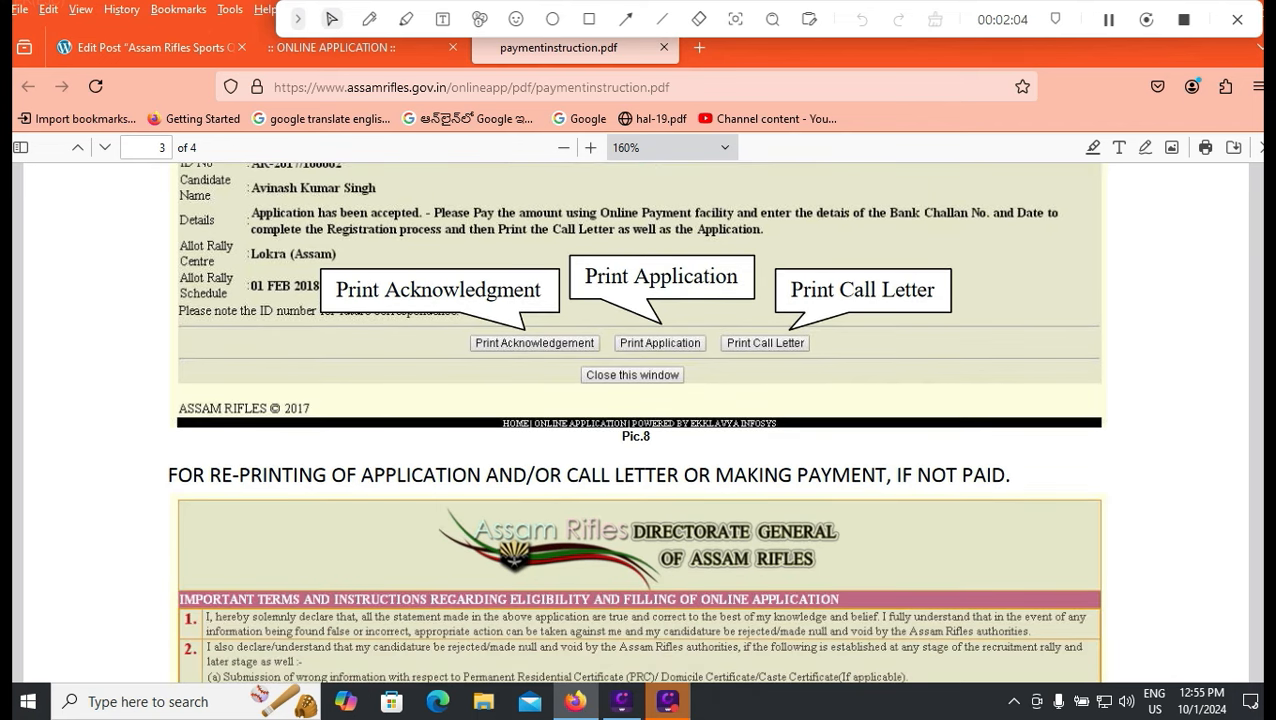
{"action": "scroll", "coordinate": [636, 420], "scroll_direction": "down", "scroll_amount": 6}
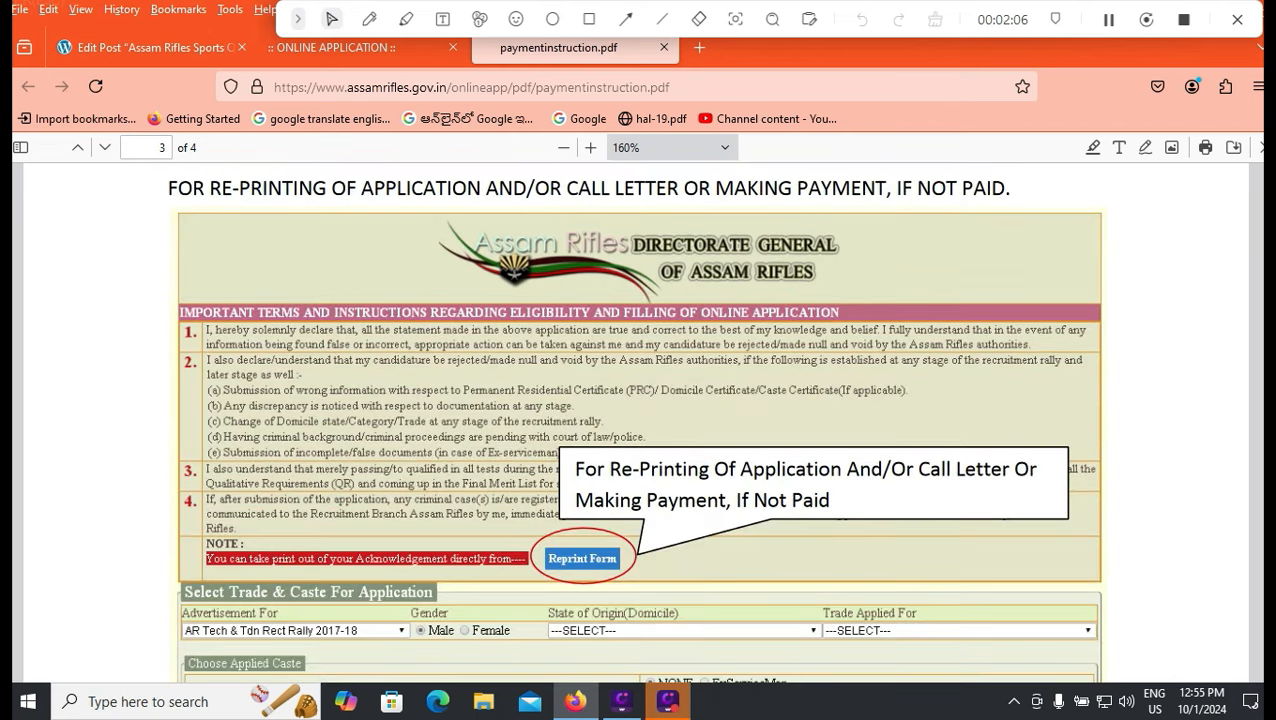
{"action": "scroll", "coordinate": [636, 420], "scroll_direction": "down", "scroll_amount": 10}
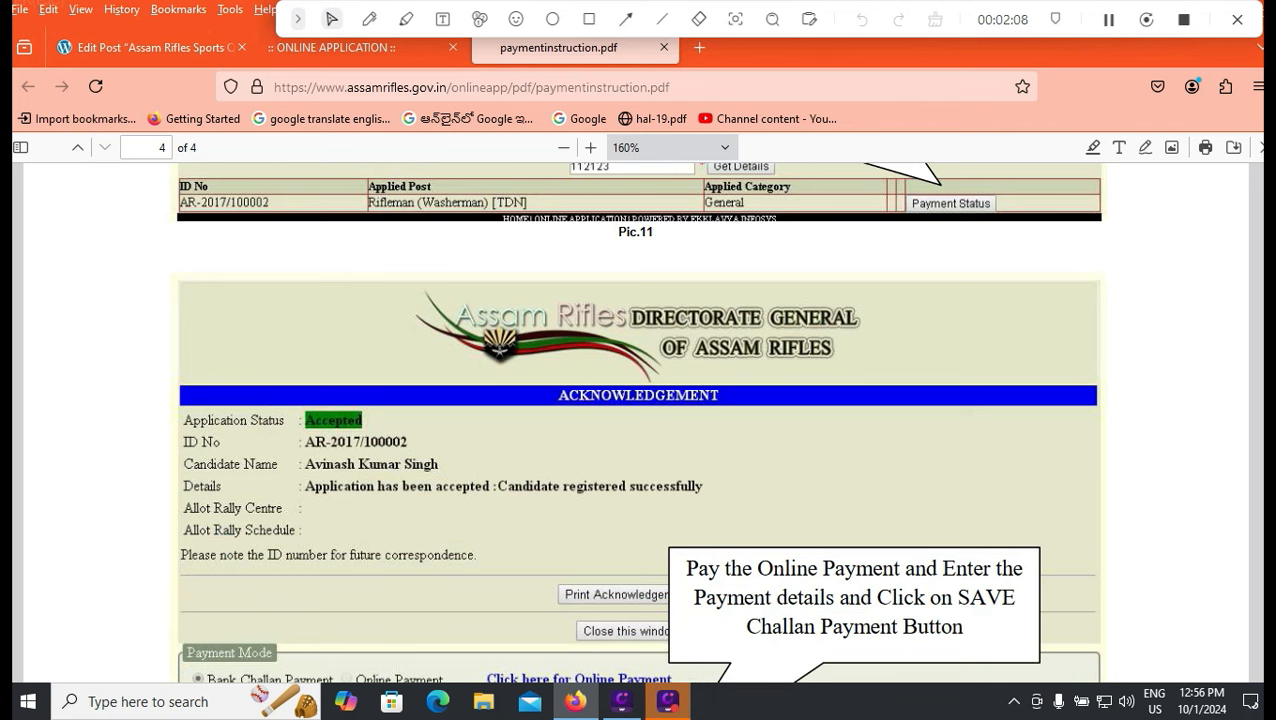